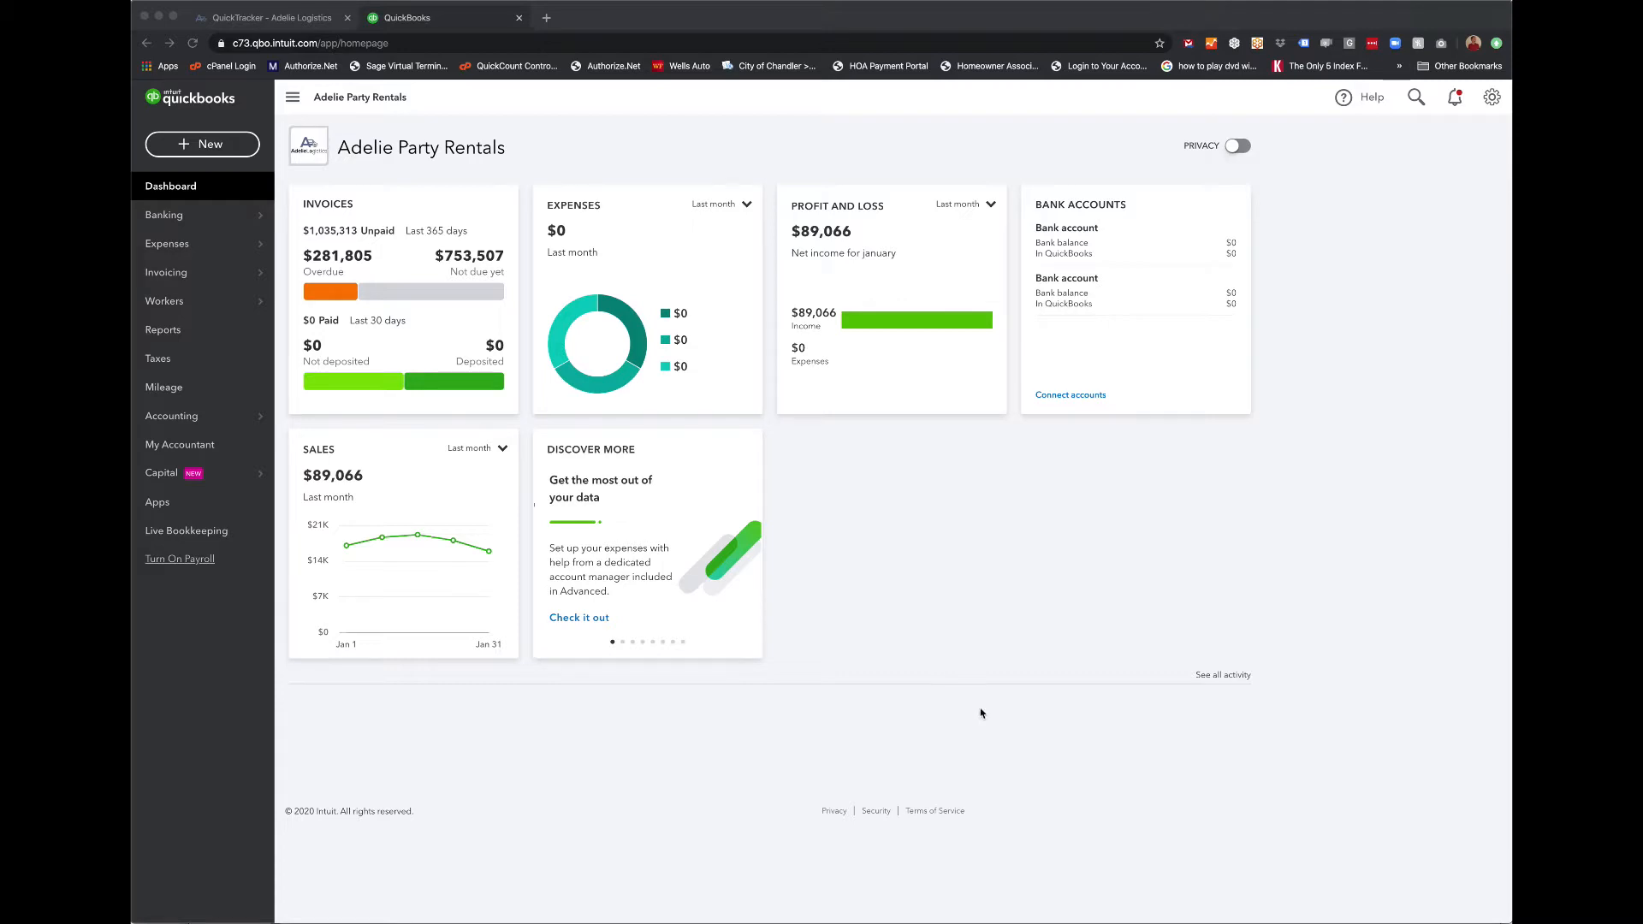
Step: Open the Products and Services list and start a new item of type Bundle
{"action": "left_click", "coordinate": [168, 274]}
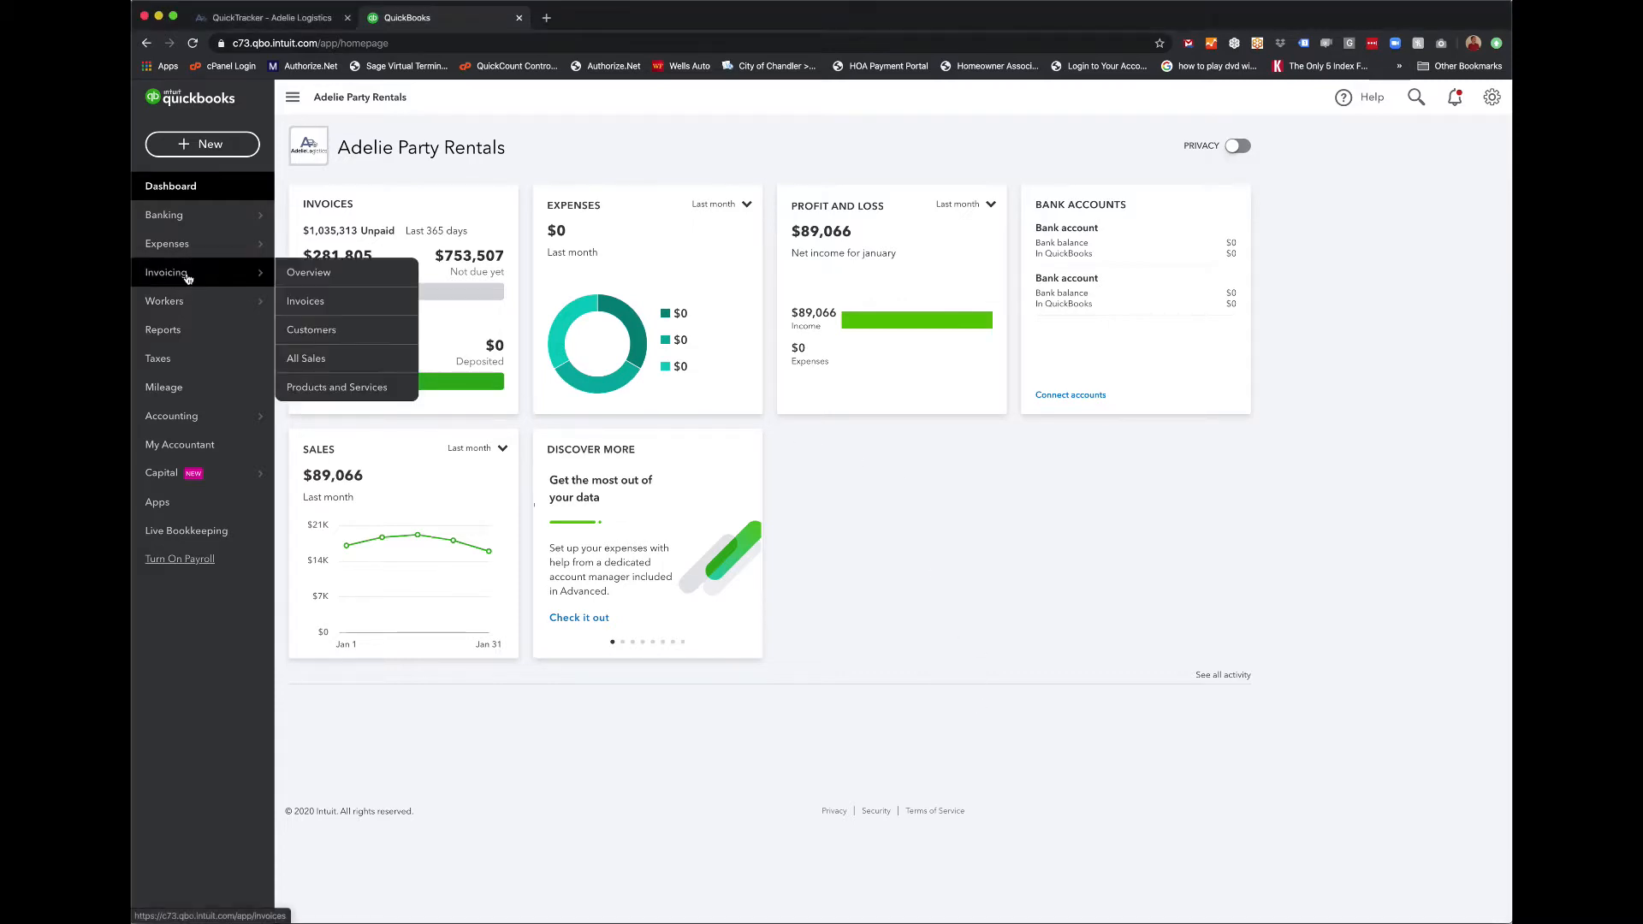
{"action": "left_click", "coordinate": [347, 389]}
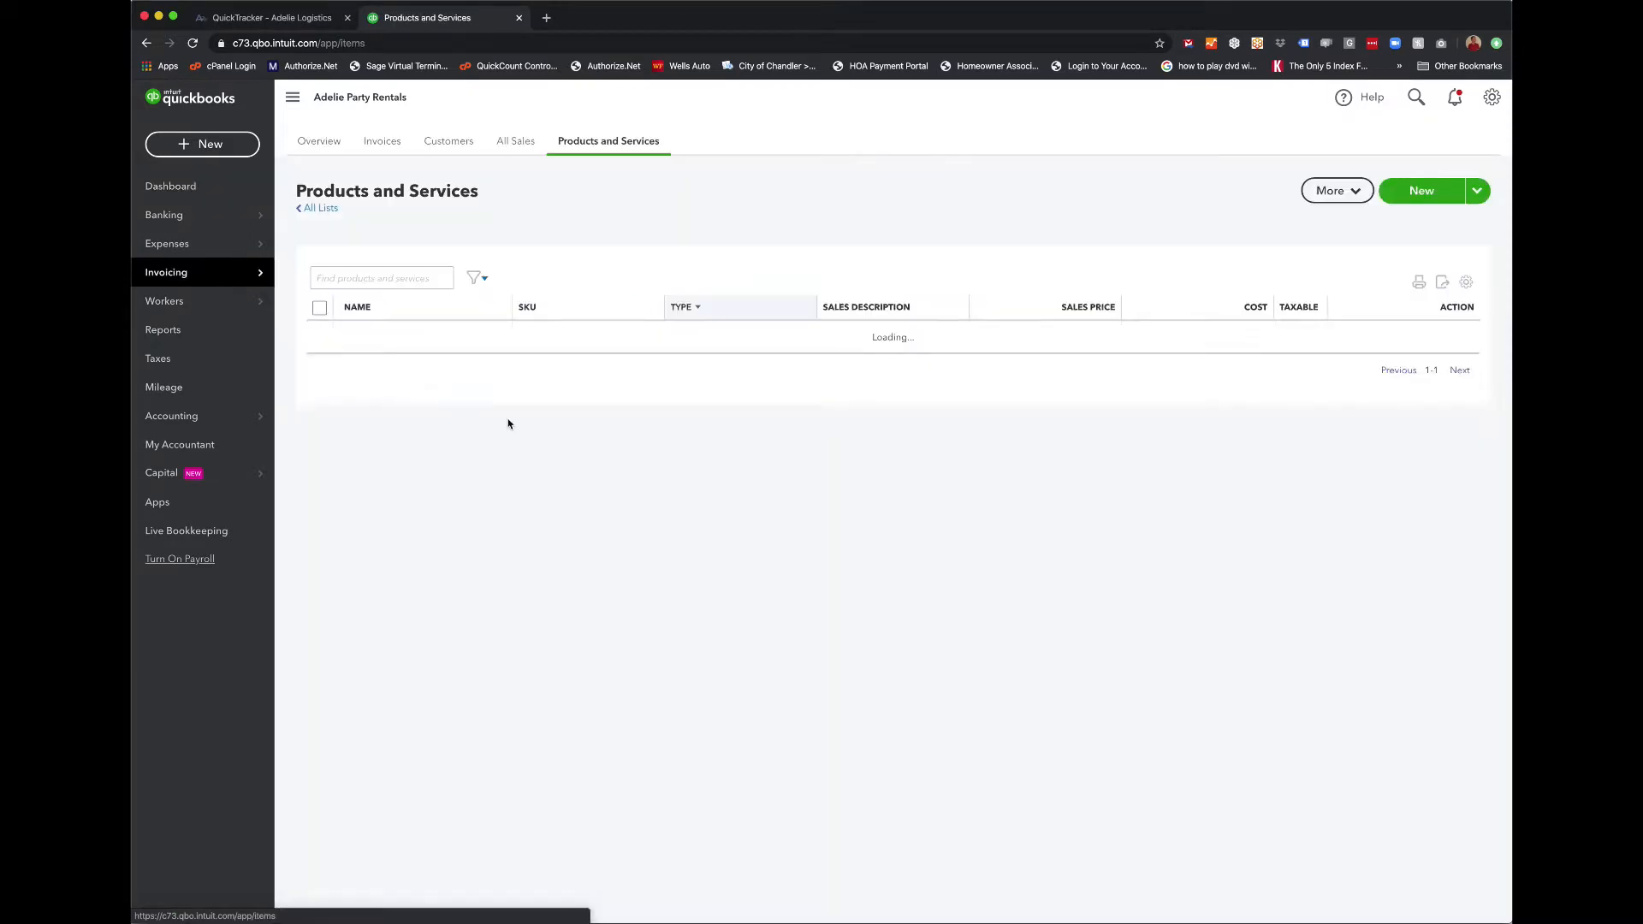
{"action": "left_click", "coordinate": [1423, 193]}
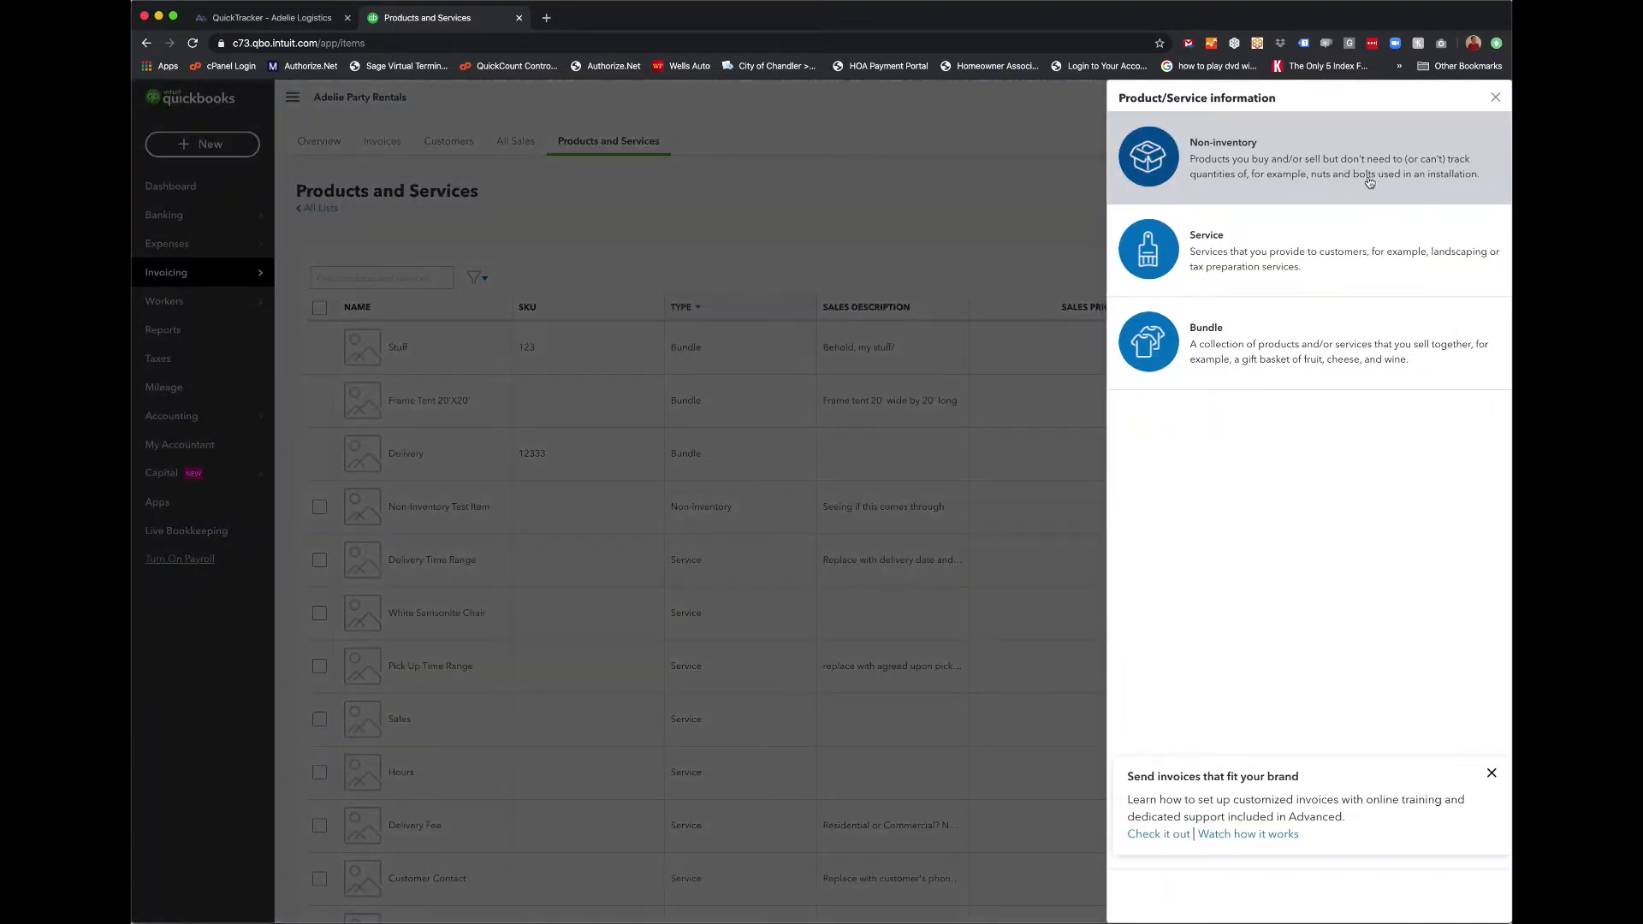
{"action": "left_click", "coordinate": [1247, 342]}
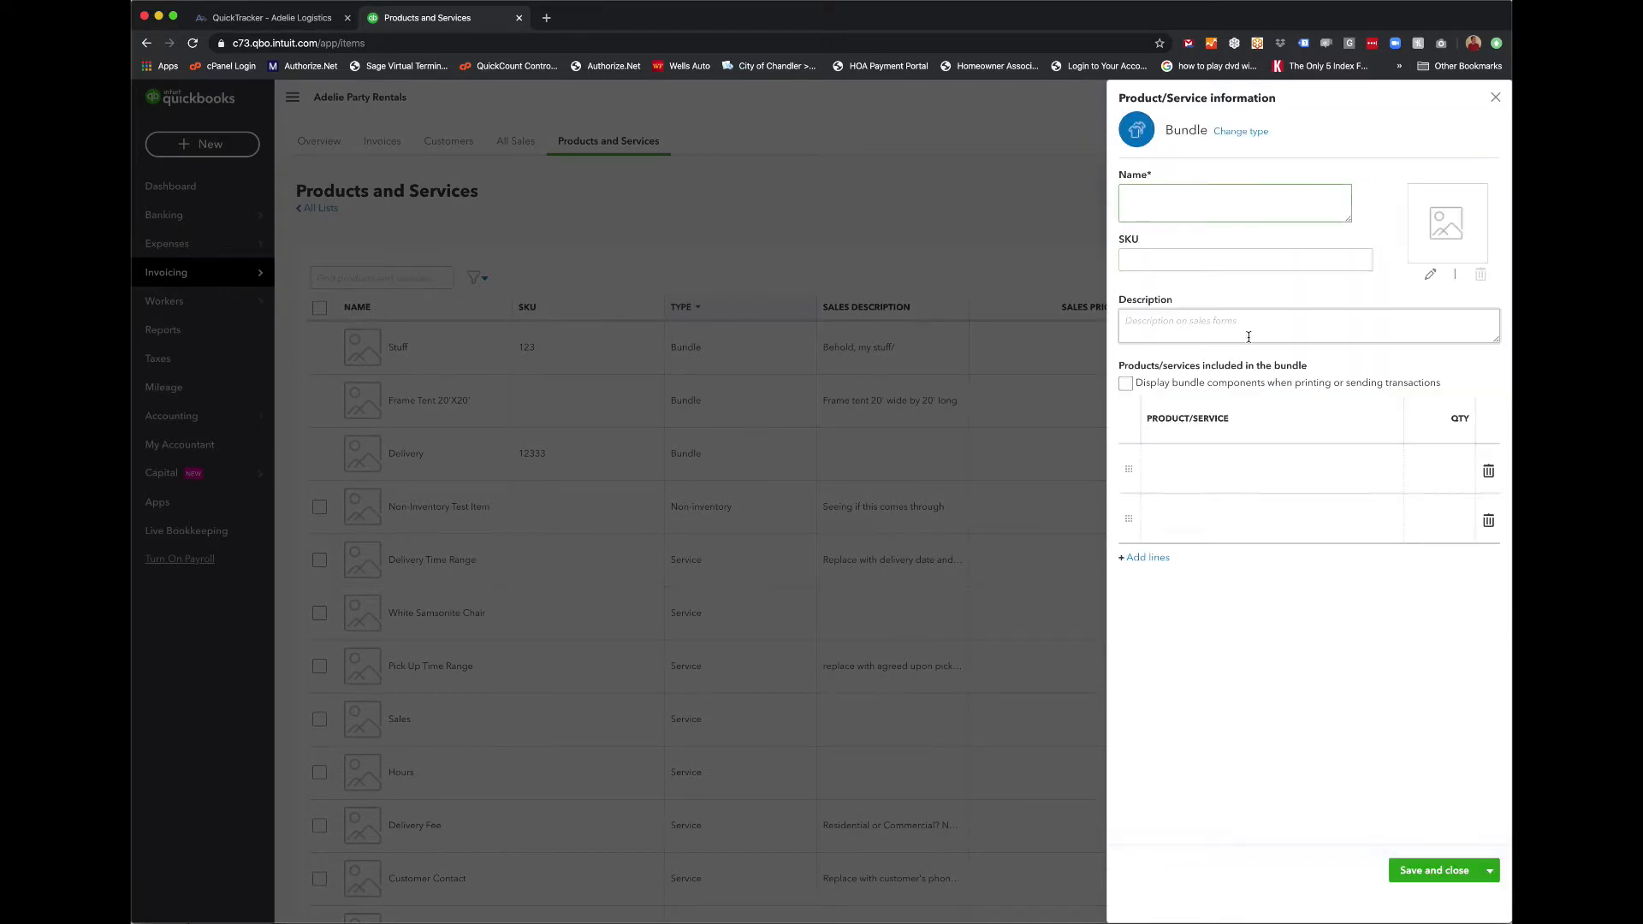
Step: Name the bundle "Frame Tent 20X30", leaving the SKU and description empty
{"action": "type", "text": "F"}
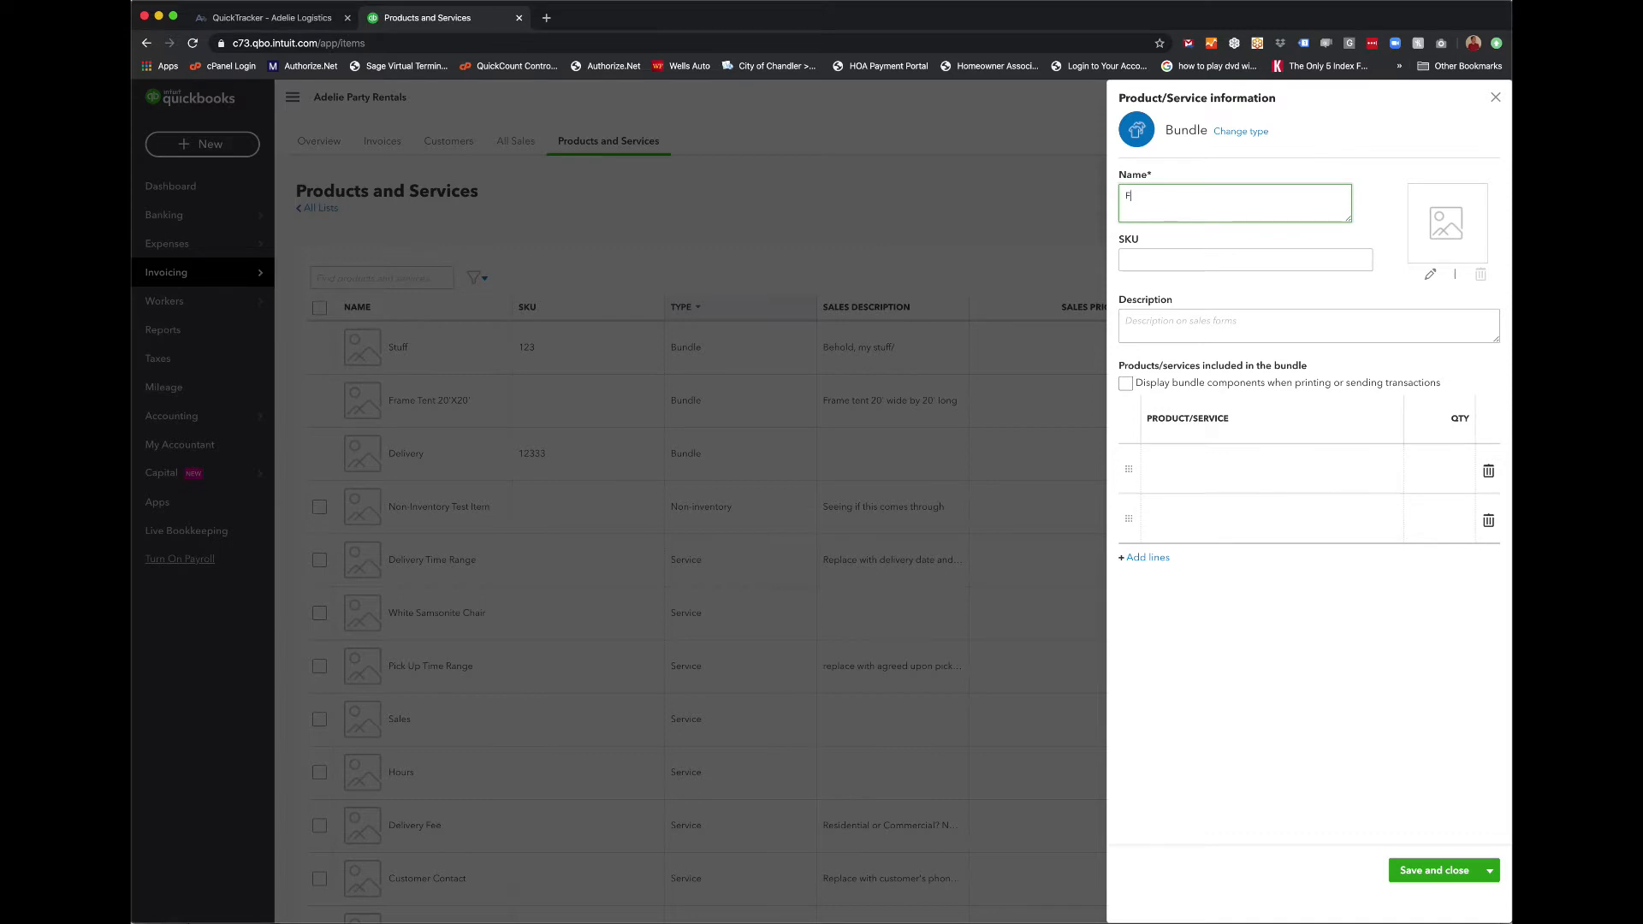
{"action": "type", "text": "rame Tent 20X30"}
{"action": "key", "text": "Tab"}
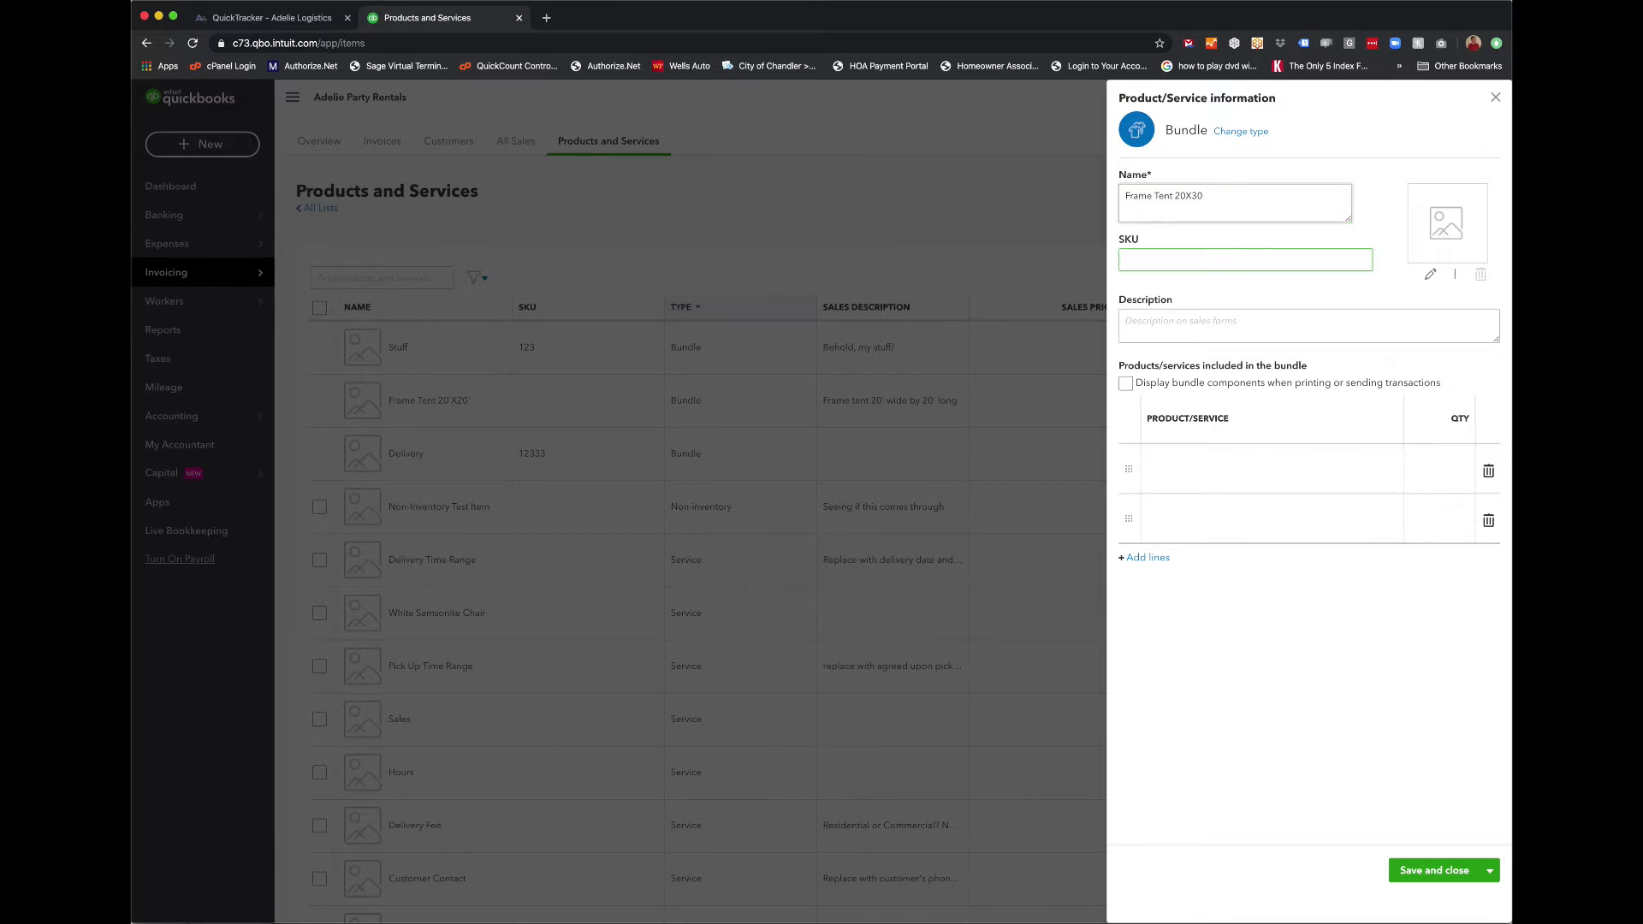
{"action": "key", "text": "Tab"}
{"action": "key", "text": "Tab"}
{"action": "key", "text": "Tab"}
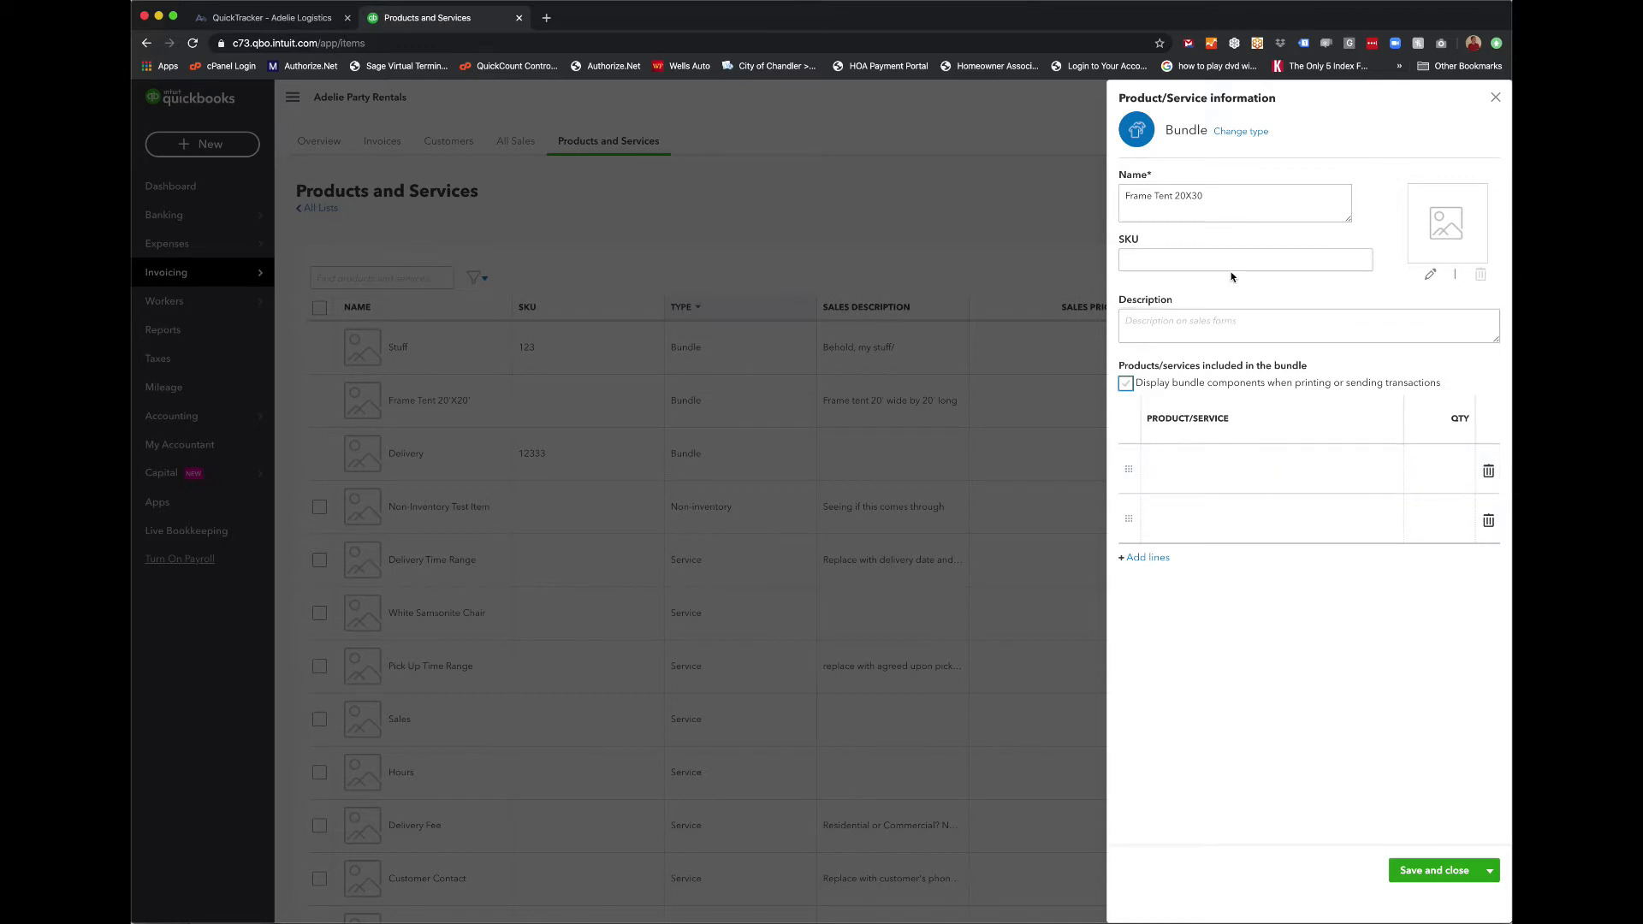
Step: Add Frame Tent Hip Rafter (14' Pole) as the bundle's first component with a quantity of 4
{"action": "left_click", "coordinate": [1220, 478]}
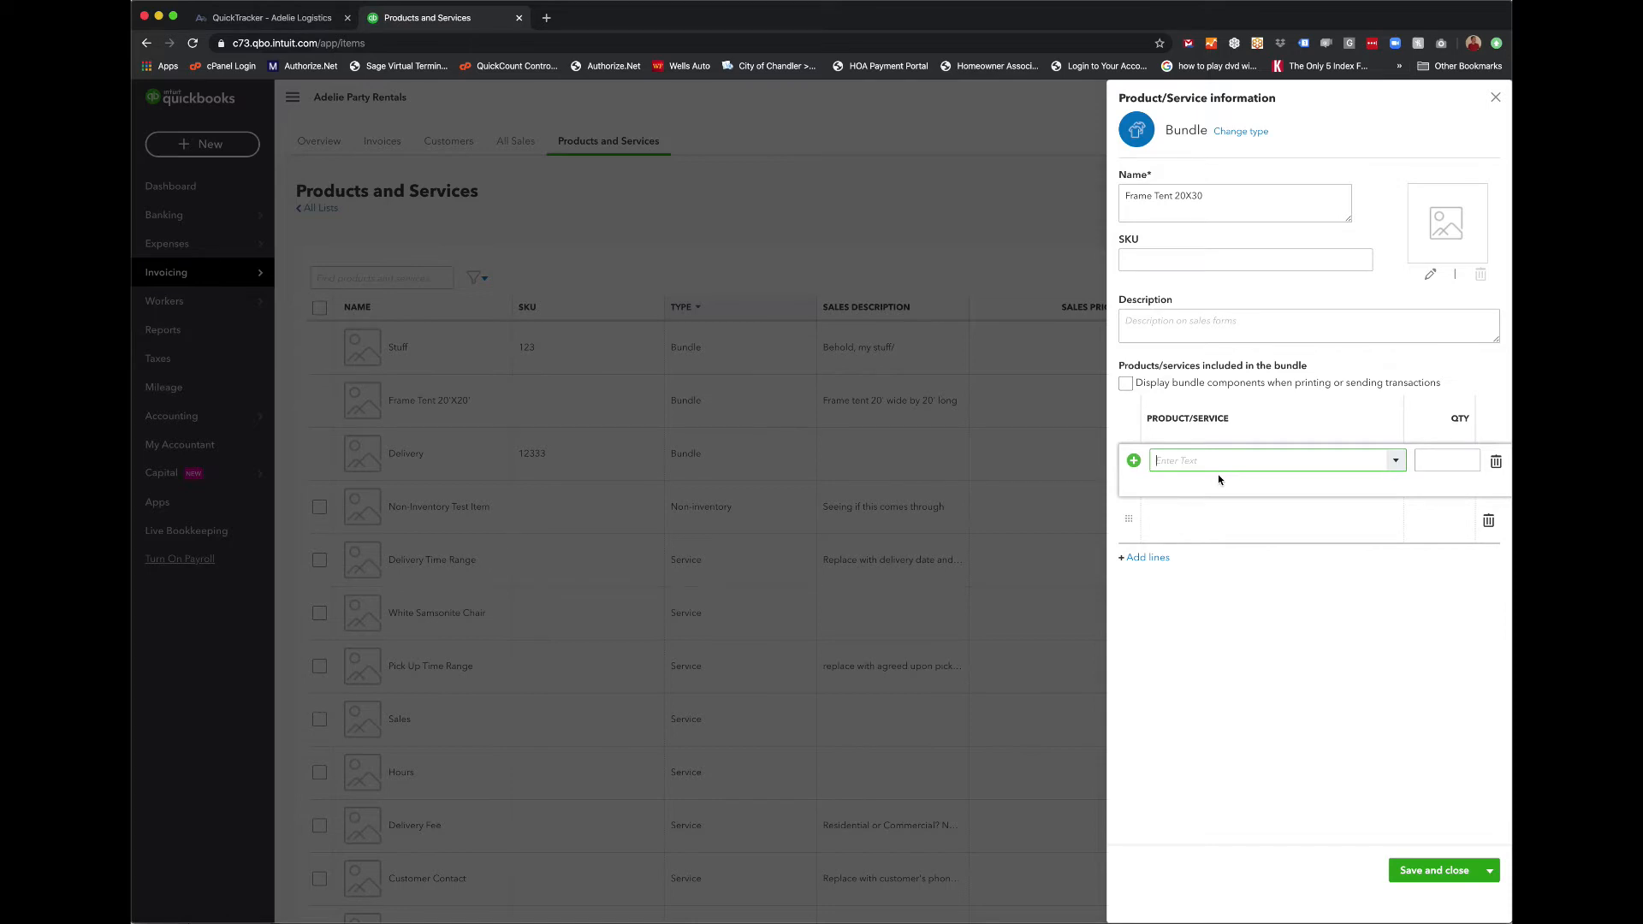
{"action": "type", "text": "hip"}
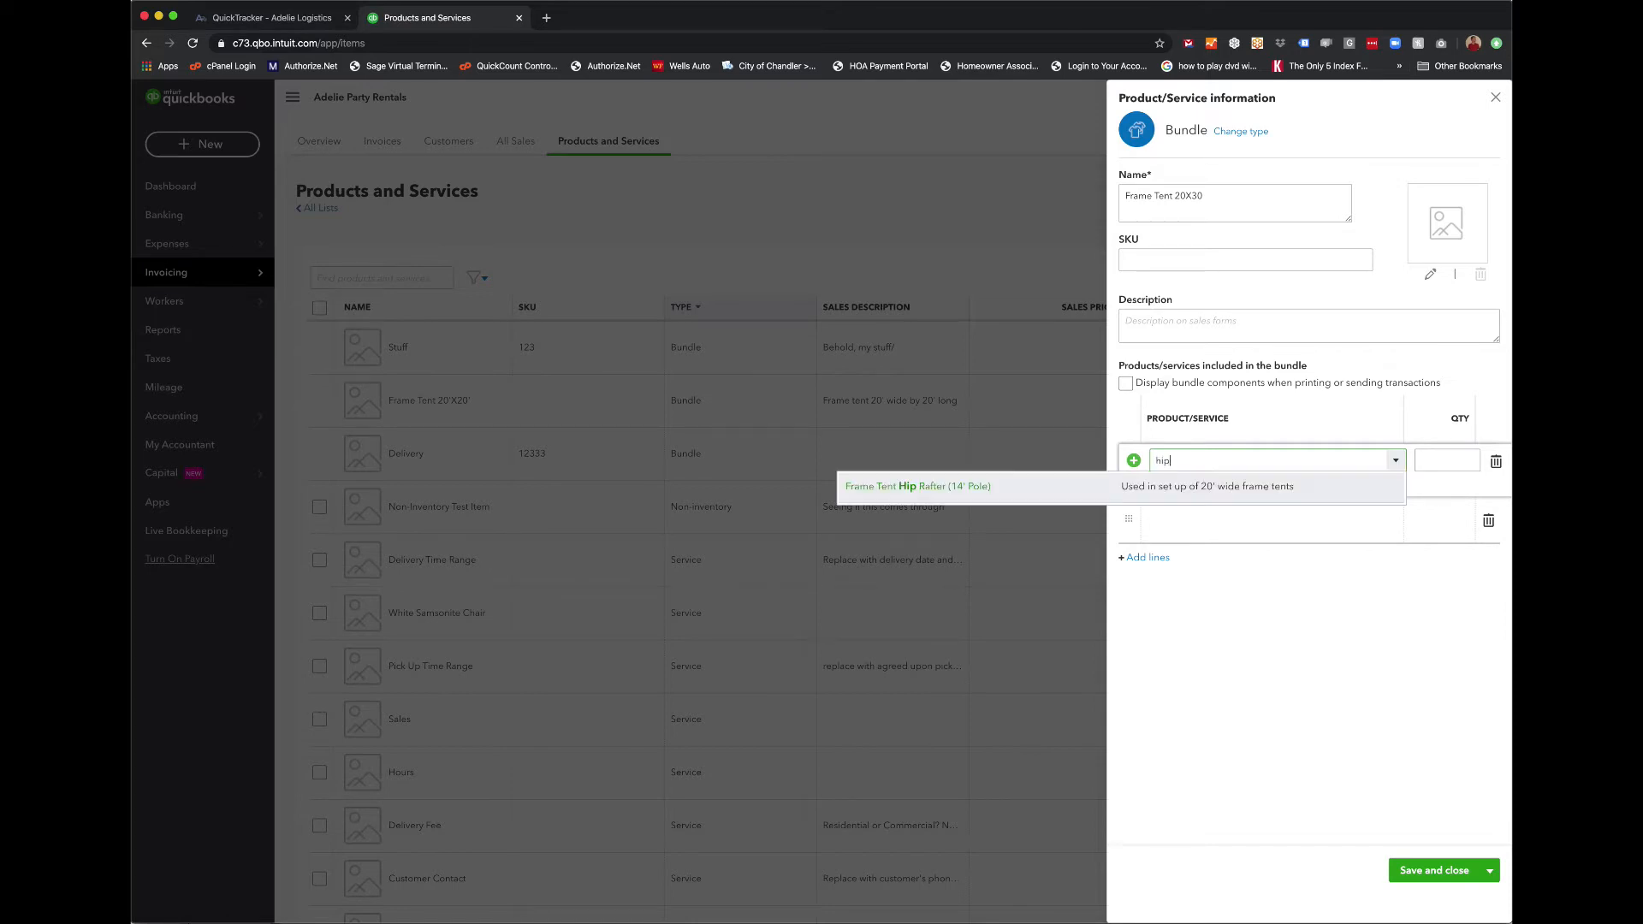
{"action": "left_click", "coordinate": [1012, 487]}
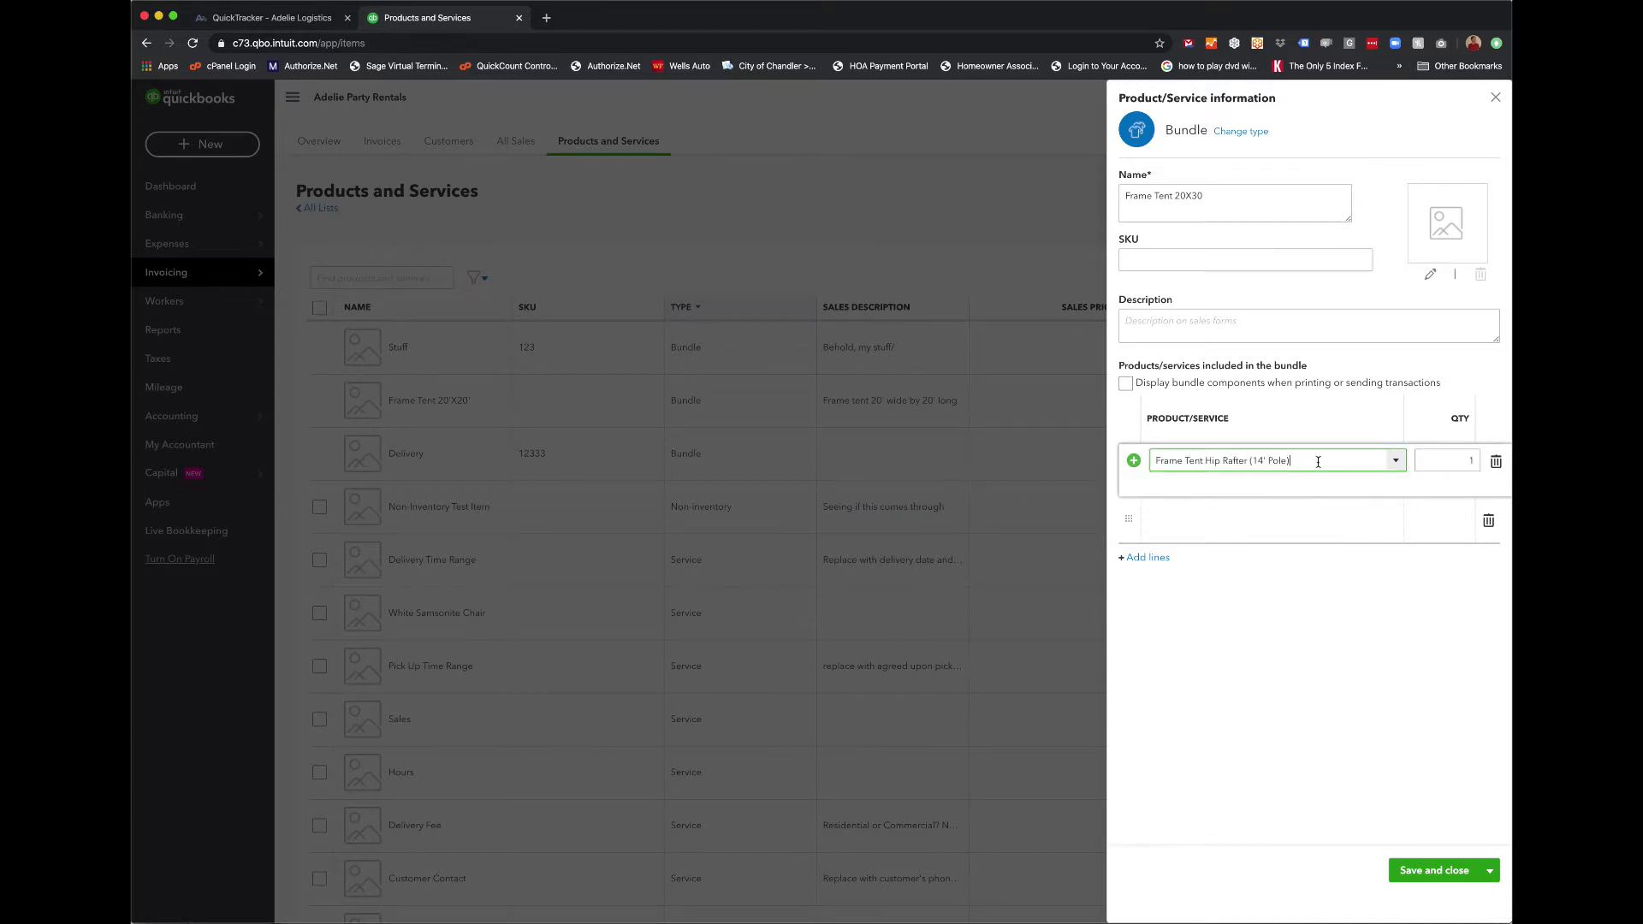
{"action": "left_click", "coordinate": [1470, 461]}
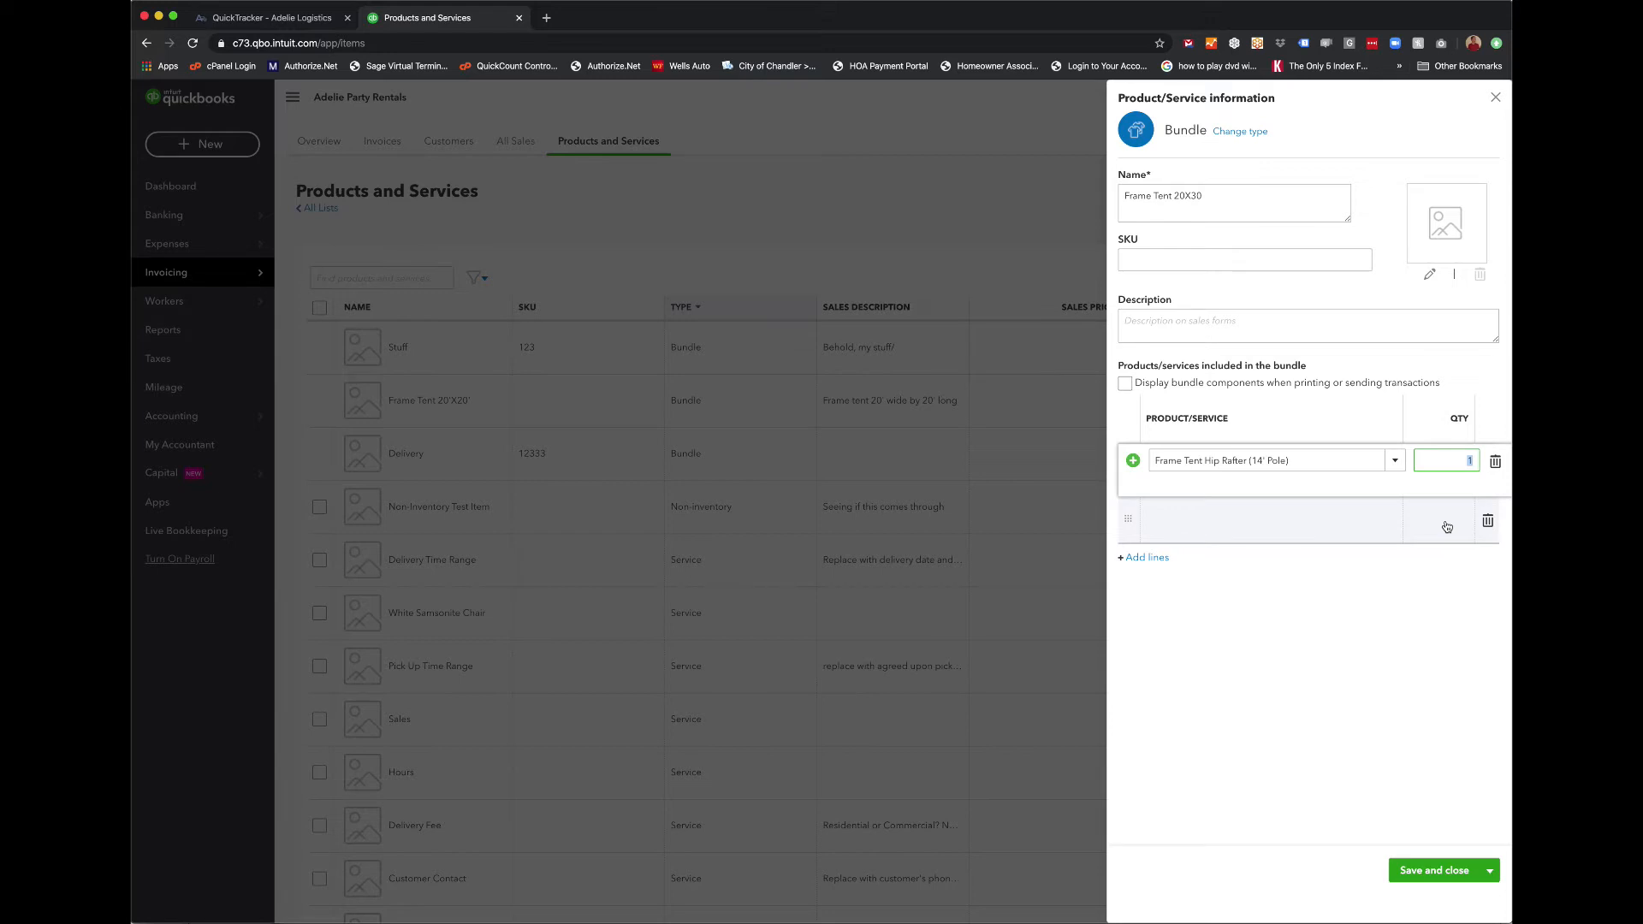
{"action": "type", "text": "4"}
{"action": "scroll", "coordinate": [1313, 525], "scroll_direction": "right", "scroll_amount": 1}
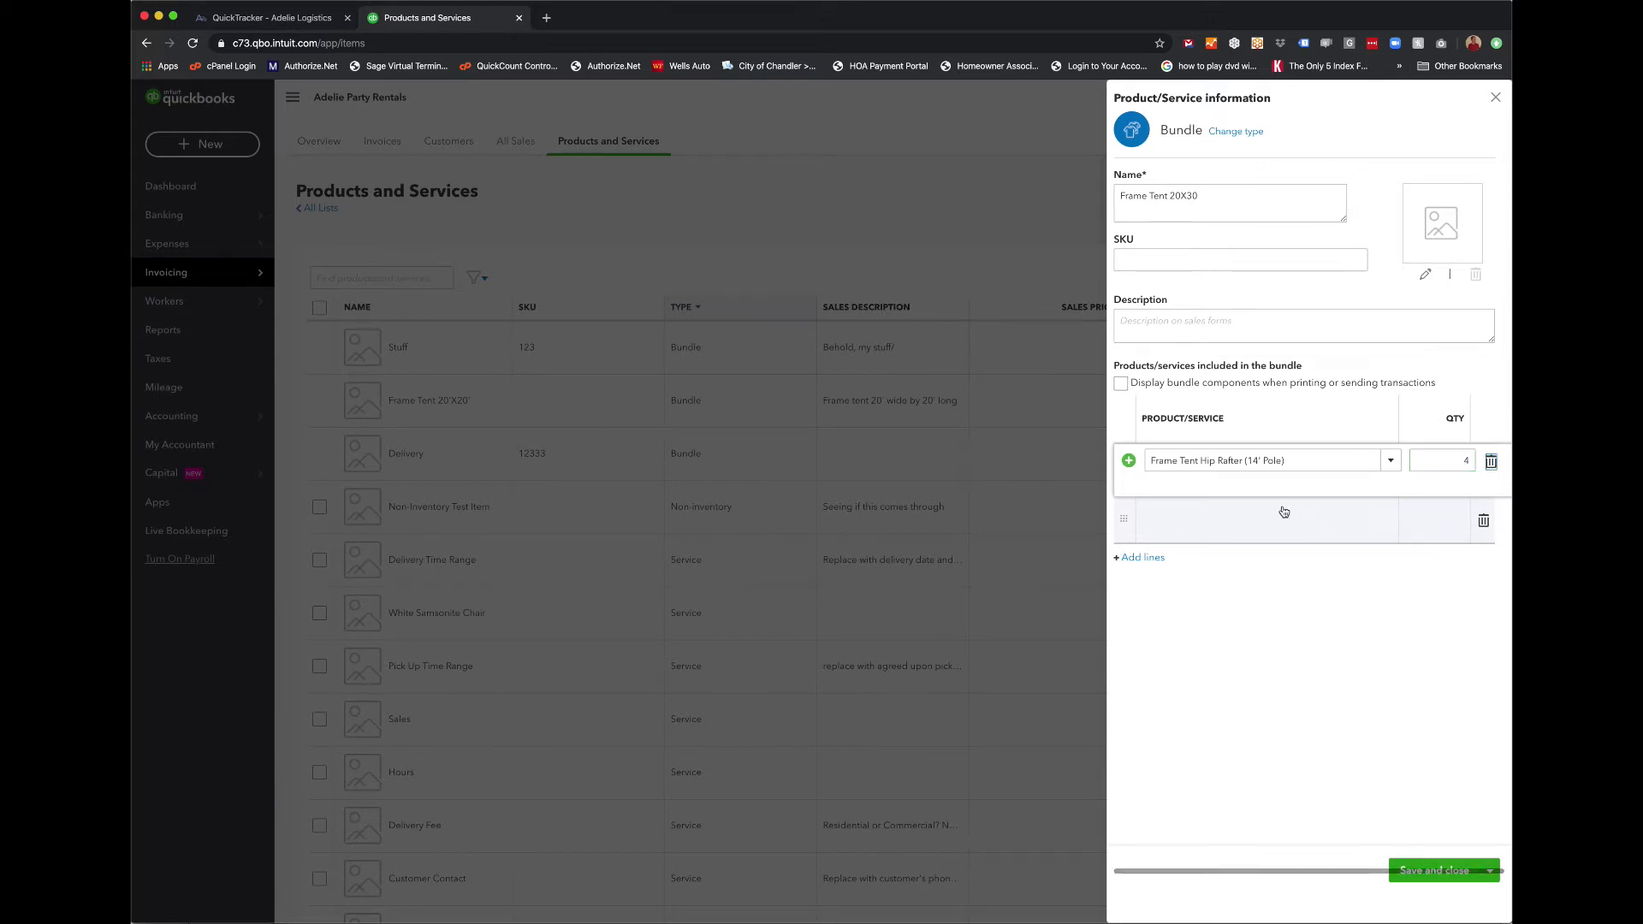
Step: Add Frame Tent Side Rafter (10' 6" Pole) to the bundle with a quantity of 6
{"action": "left_click", "coordinate": [1284, 512]}
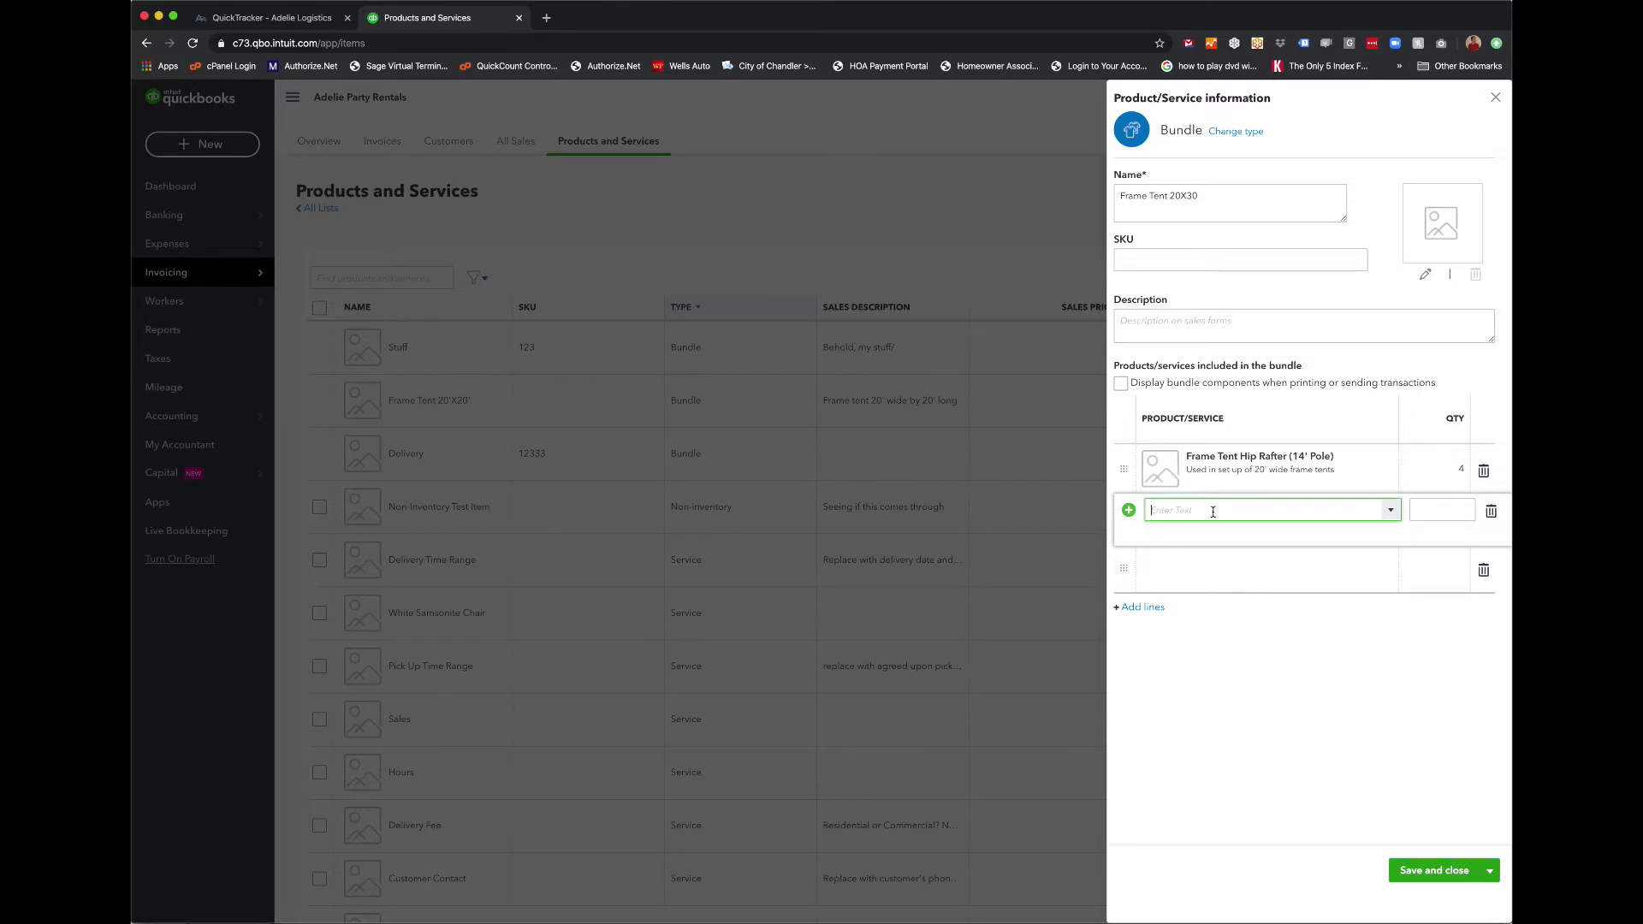
{"action": "type", "text": "side"}
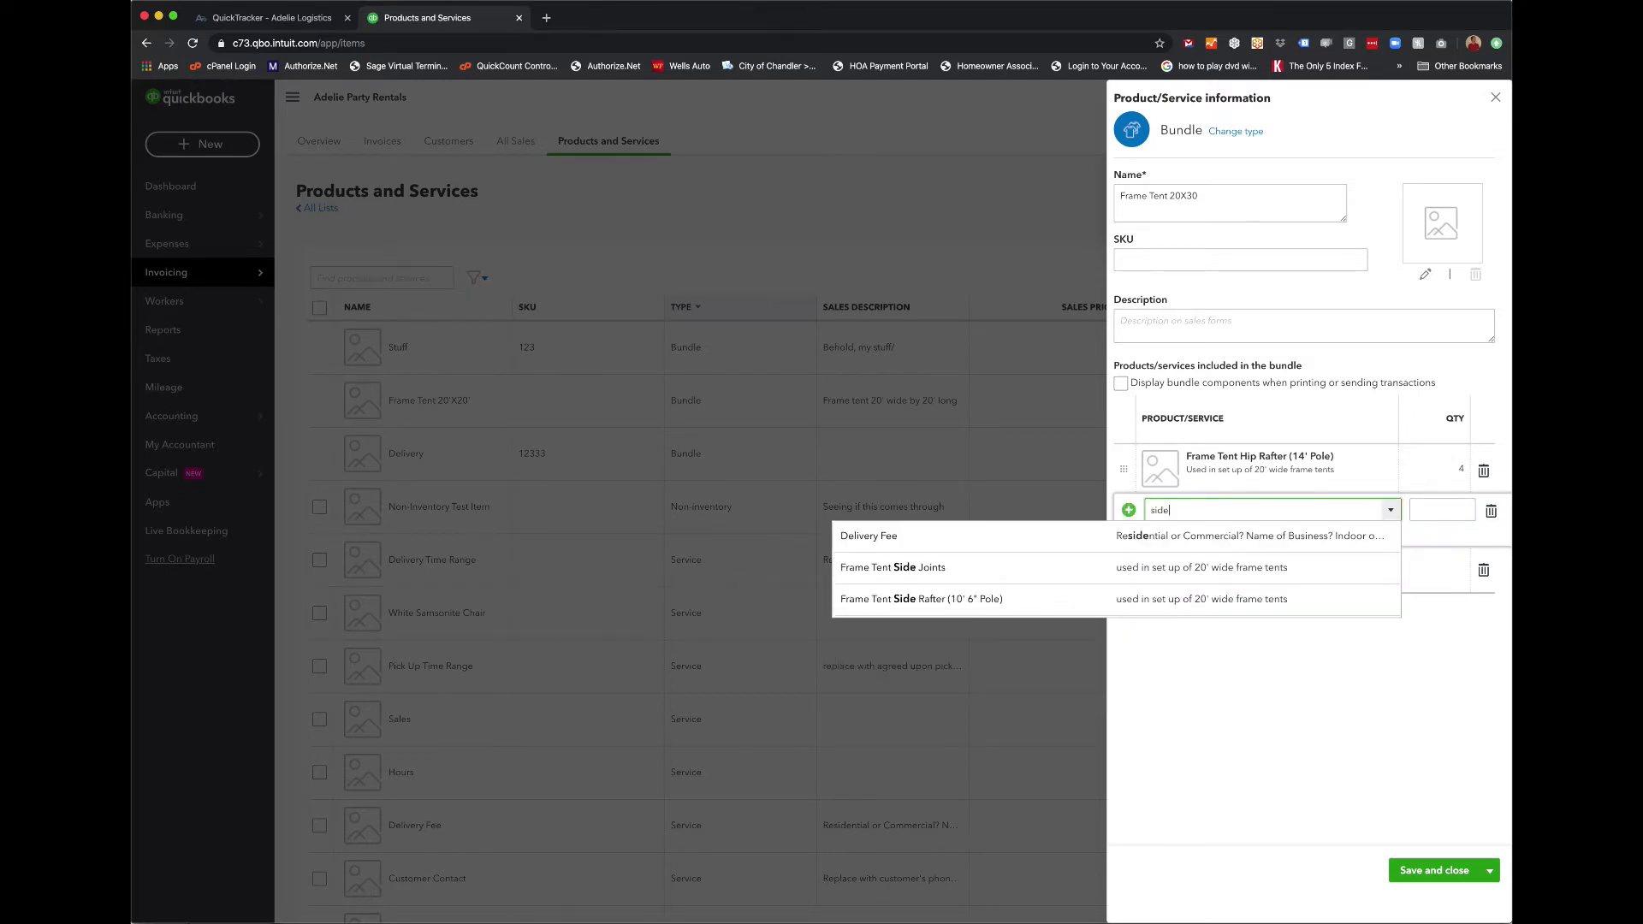
{"action": "left_click", "coordinate": [954, 599]}
{"action": "key", "text": "Tab"}
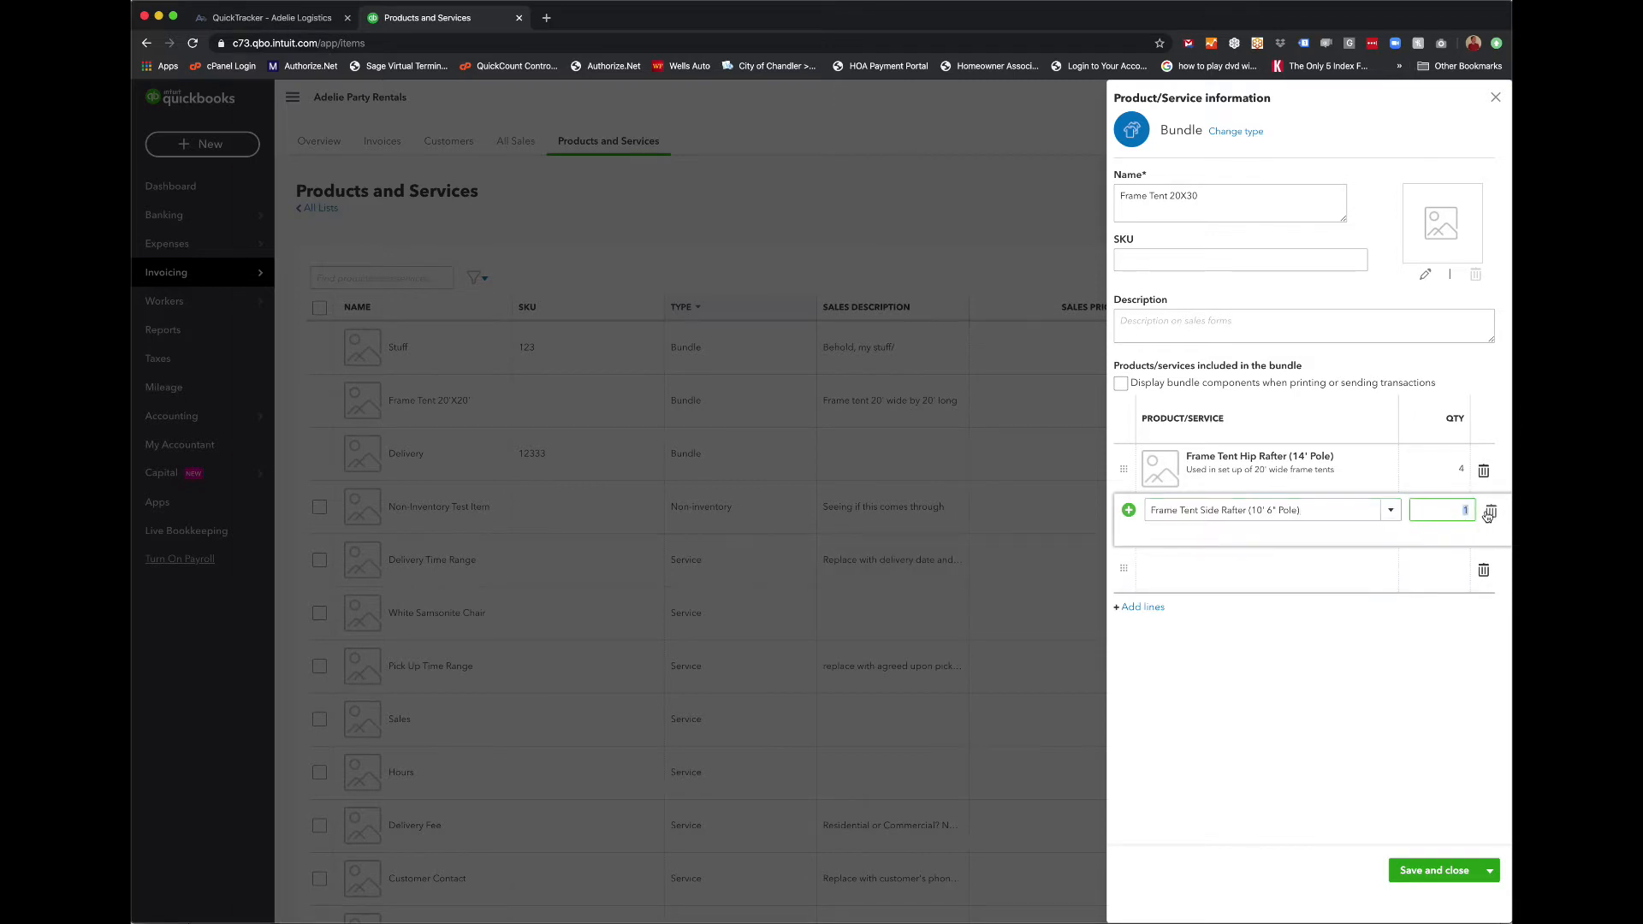
{"action": "type", "text": "6"}
{"action": "key", "text": "Tab"}
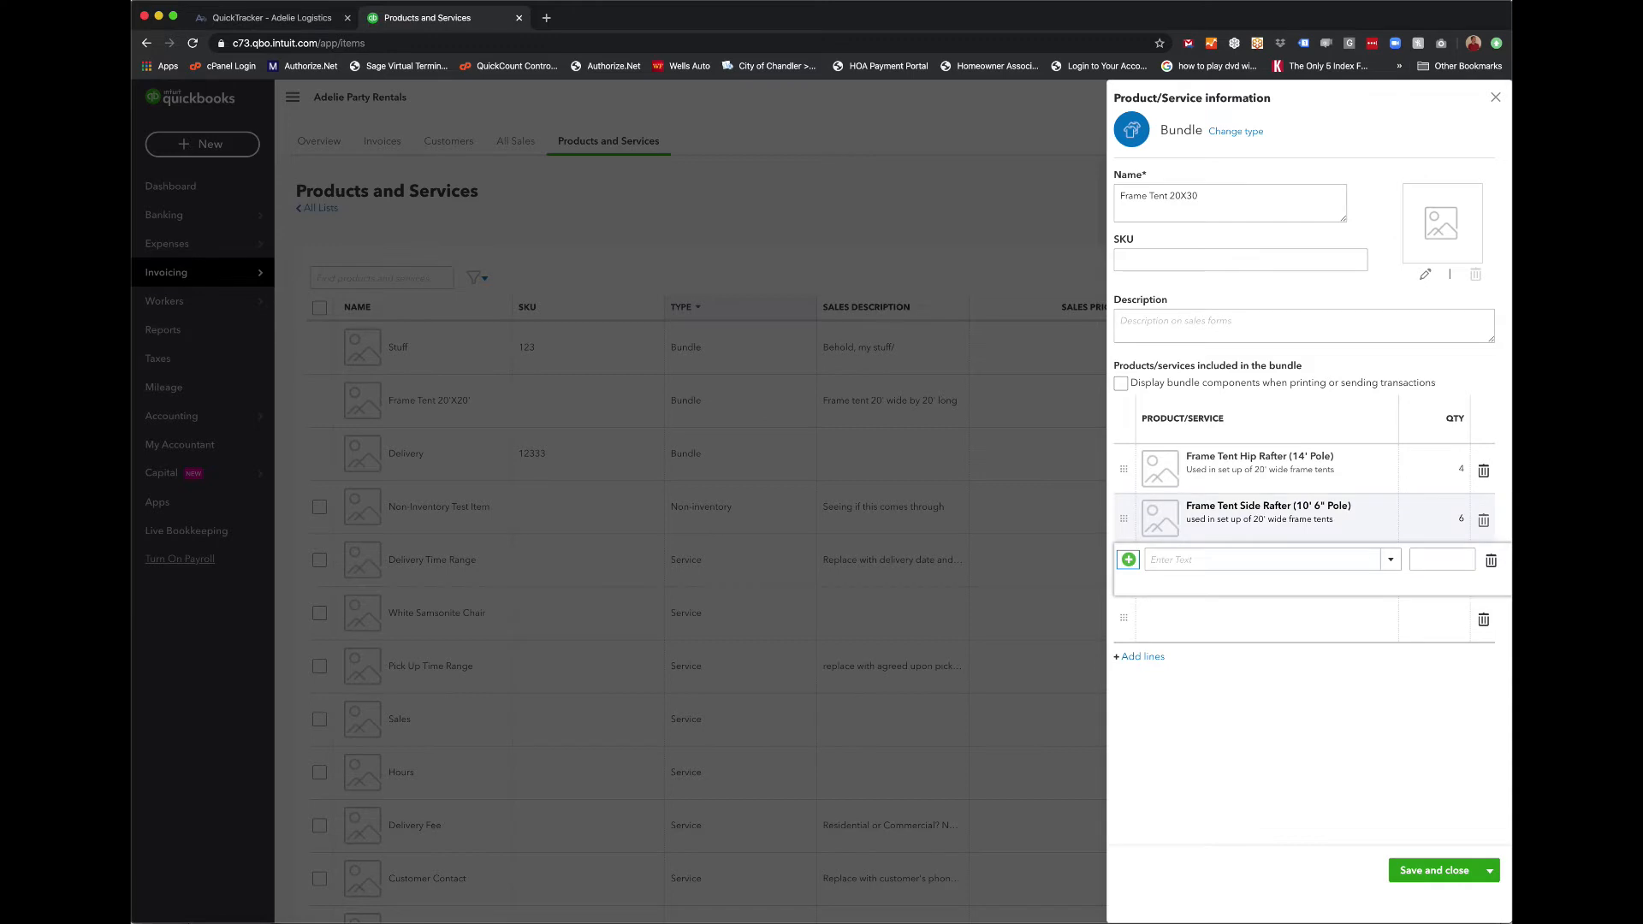
Step: Add Frame Tent Spreaders (9'4" Pole) to the bundle with a quantity of 11
{"action": "type", "text": "spre"}
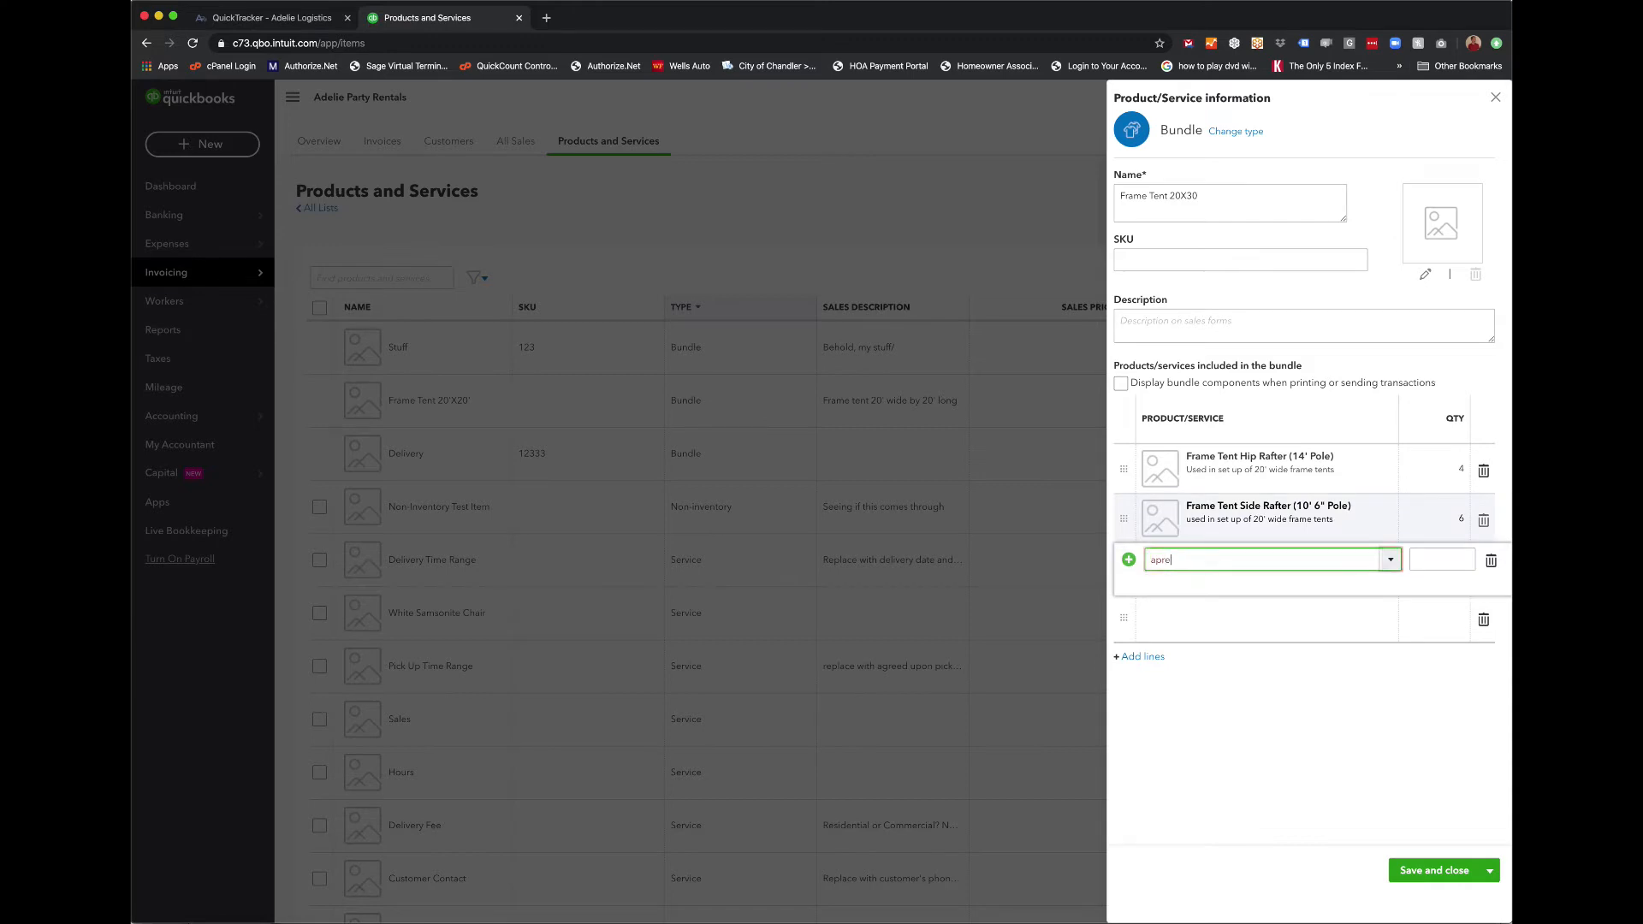
{"action": "type", "text": "ad"}
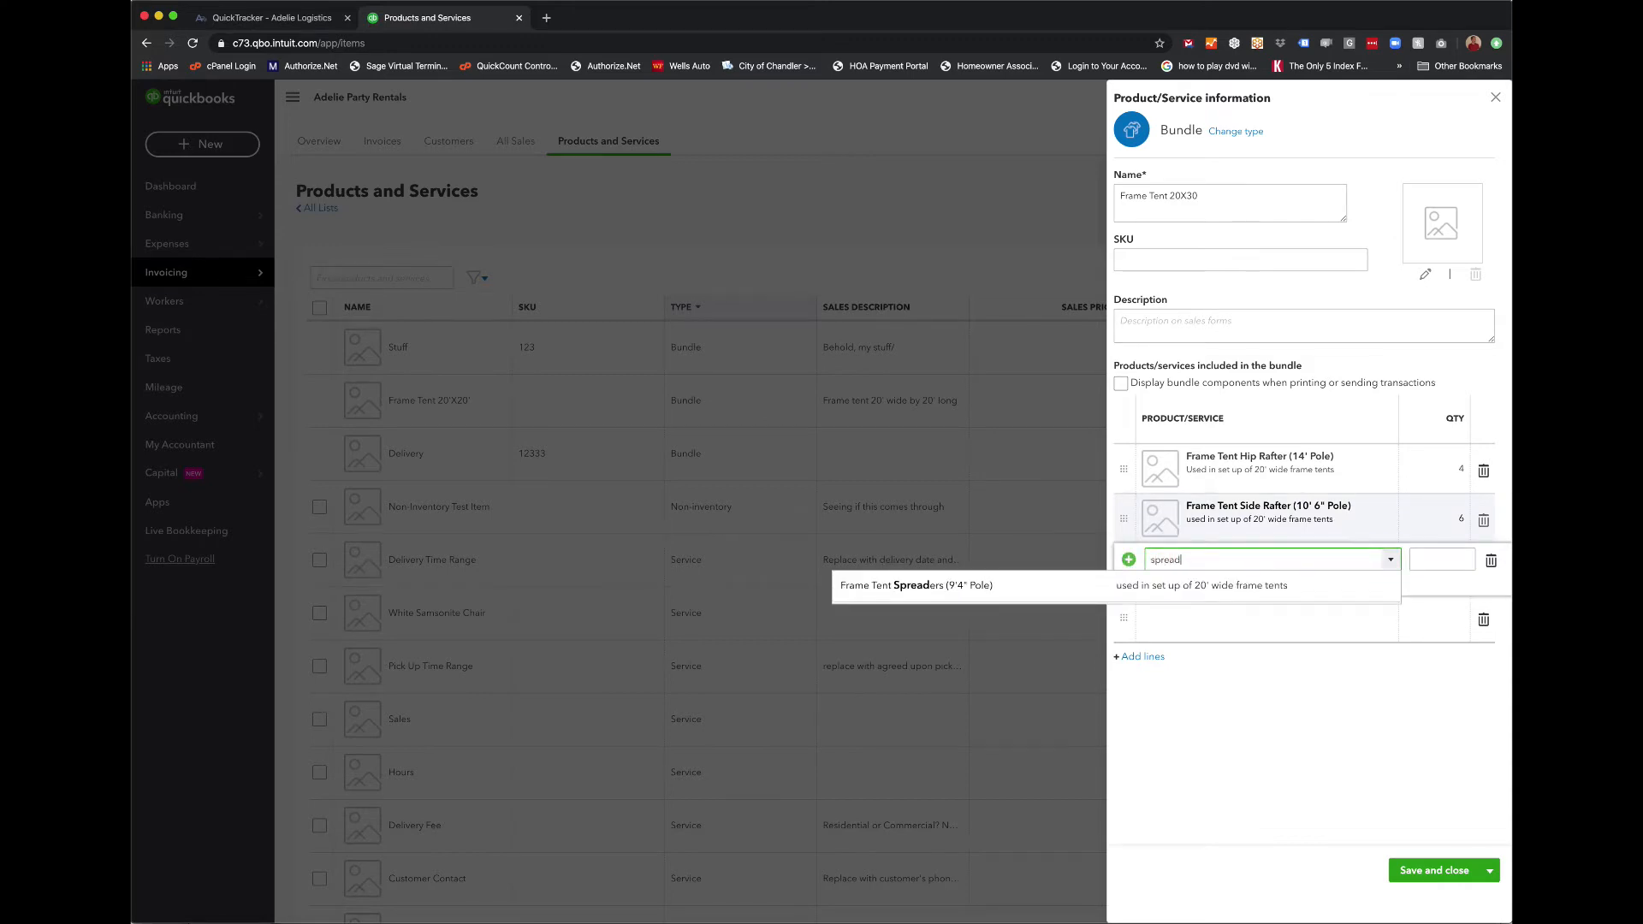
{"action": "left_click", "coordinate": [991, 592]}
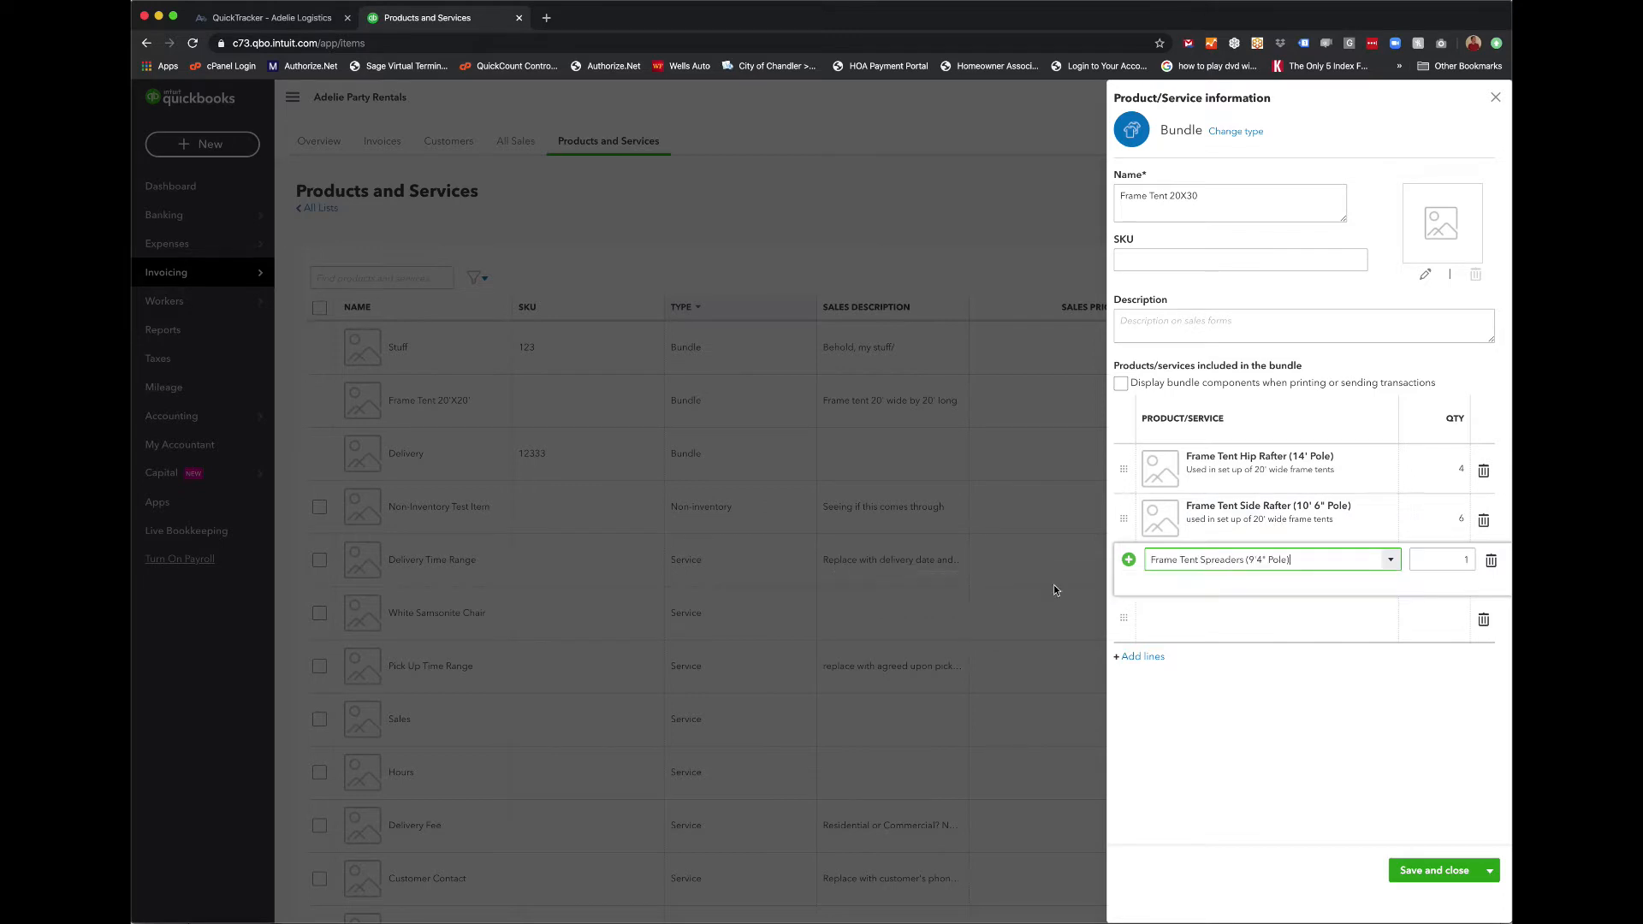
{"action": "left_click", "coordinate": [1410, 567]}
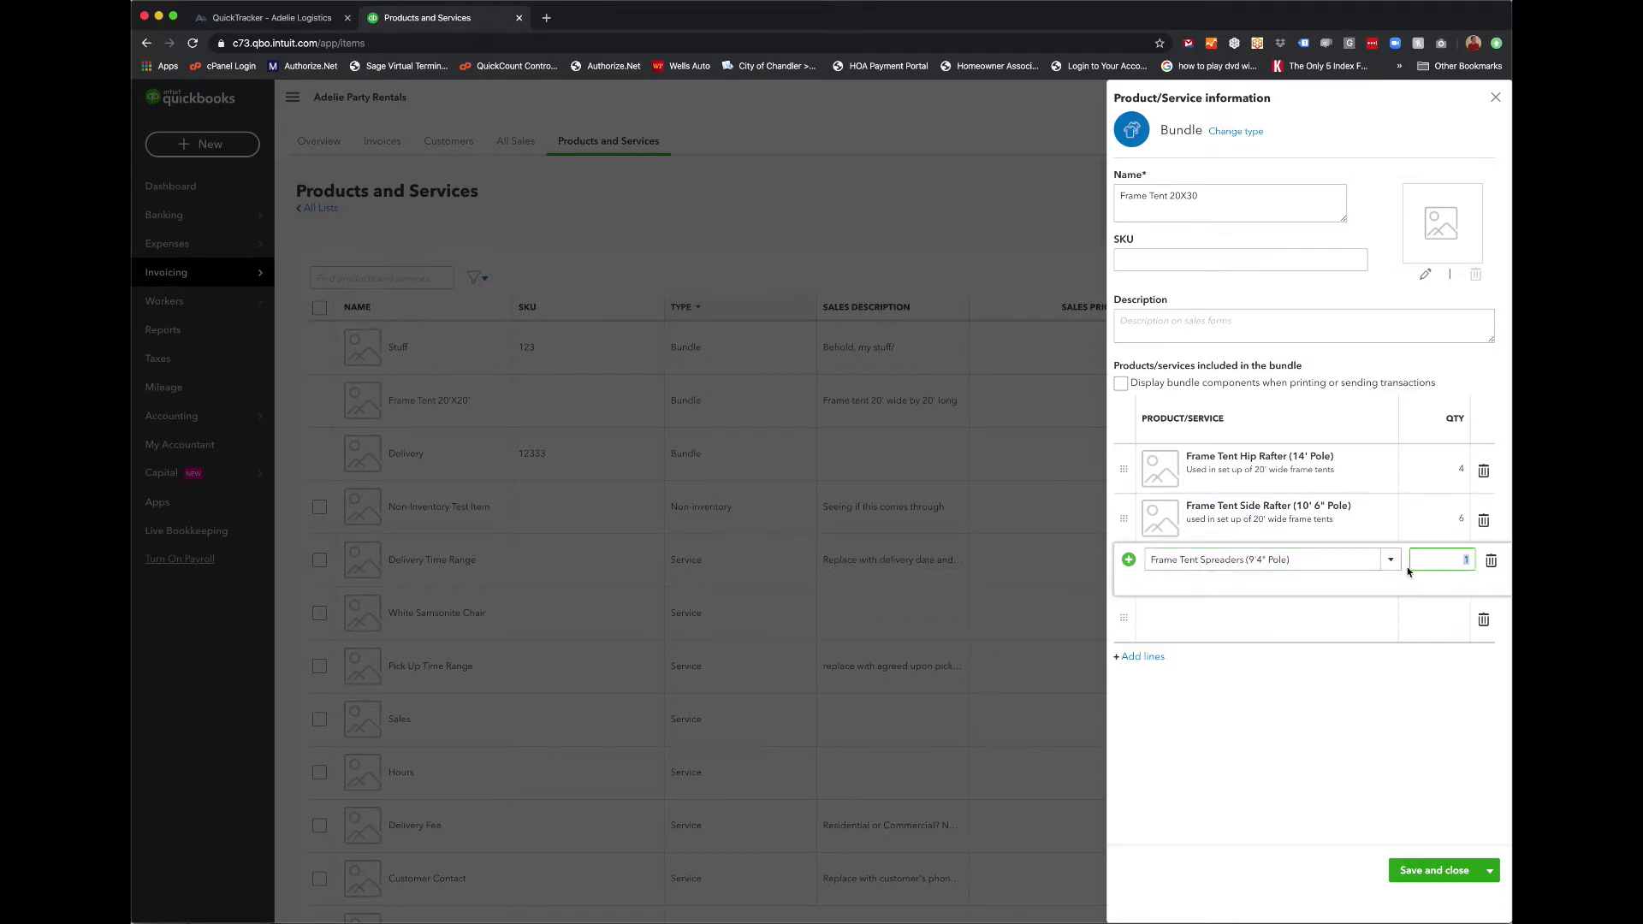
{"action": "type", "text": "11"}
{"action": "key", "text": "Tab"}
{"action": "key", "text": "Tab"}
Step: Add Tent Legs (7'8" Pole) to the bundle with a quantity of 10
{"action": "left_click", "coordinate": [1209, 611]}
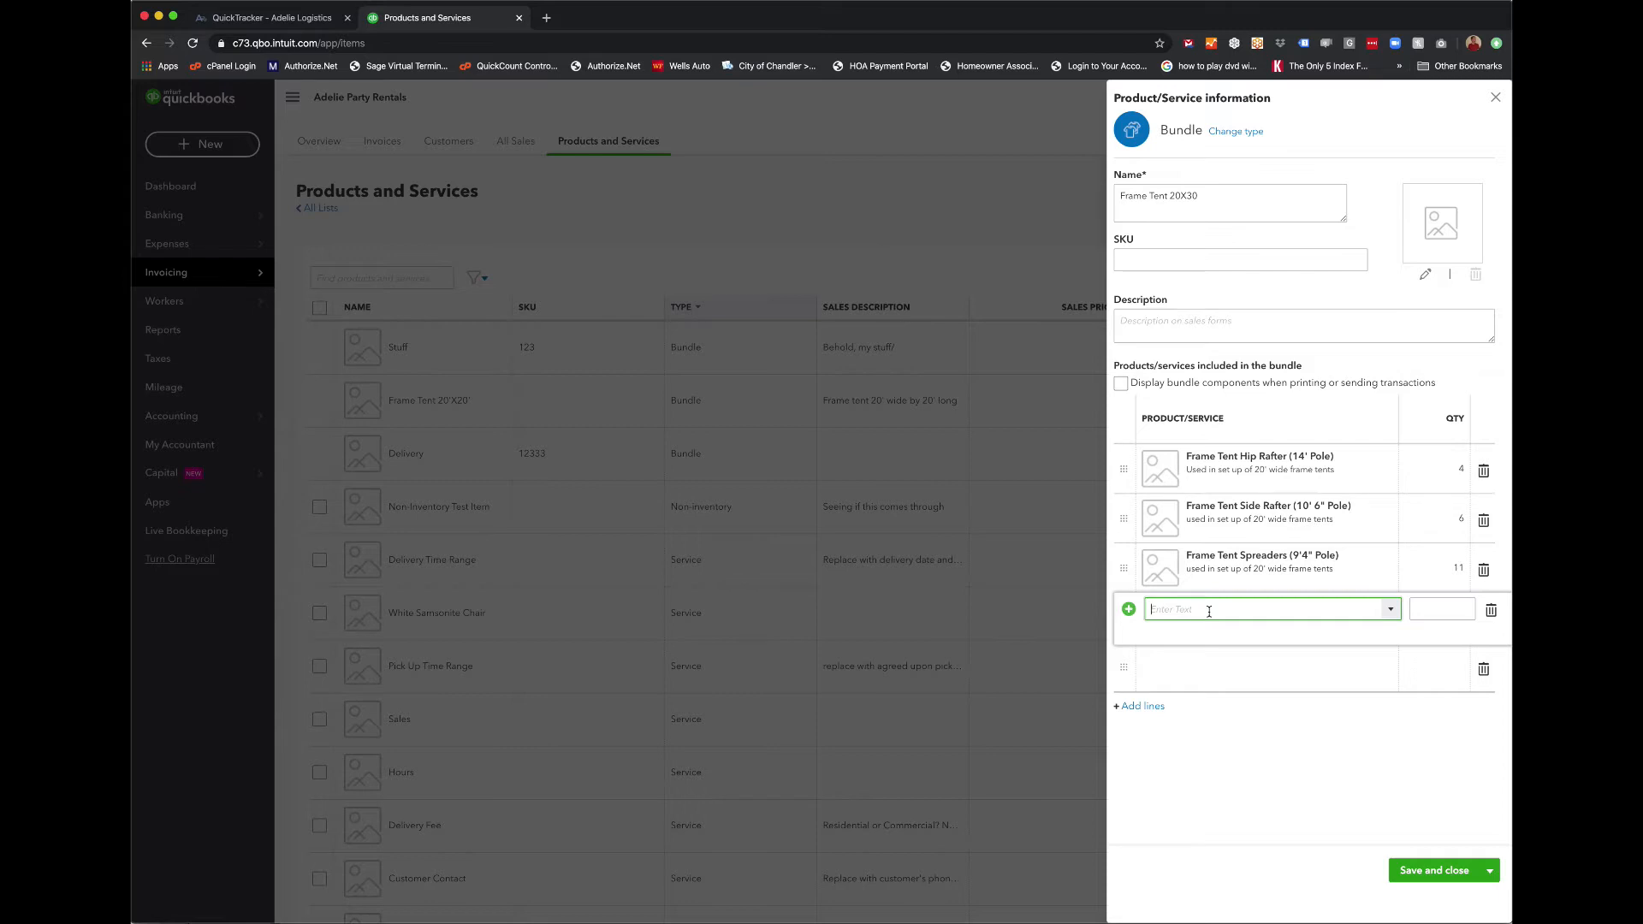
{"action": "type", "text": "leg"}
{"action": "left_click", "coordinate": [925, 672]}
{"action": "key", "text": "Tab"}
{"action": "type", "text": "10"}
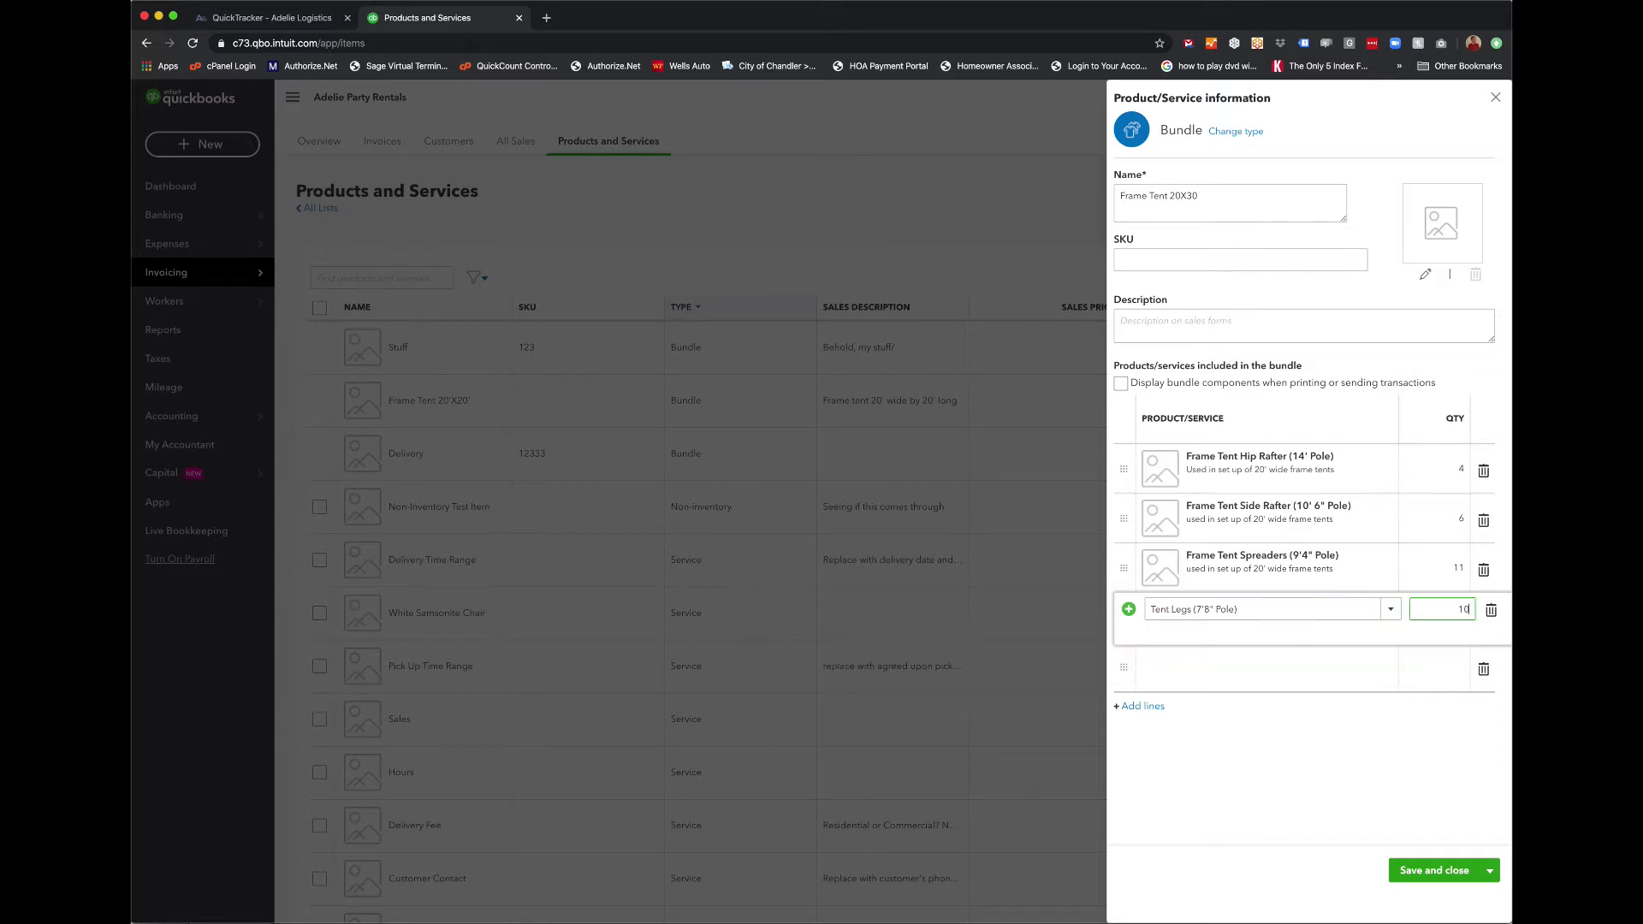
{"action": "key", "text": "Tab"}
{"action": "key", "text": "Tab"}
Step: Add Frame Tent 6-Way Crown to the bundle with a quantity of 2
{"action": "key", "text": "Tab"}
{"action": "type", "text": "6-"}
{"action": "key", "text": "Down"}
{"action": "key", "text": "Tab"}
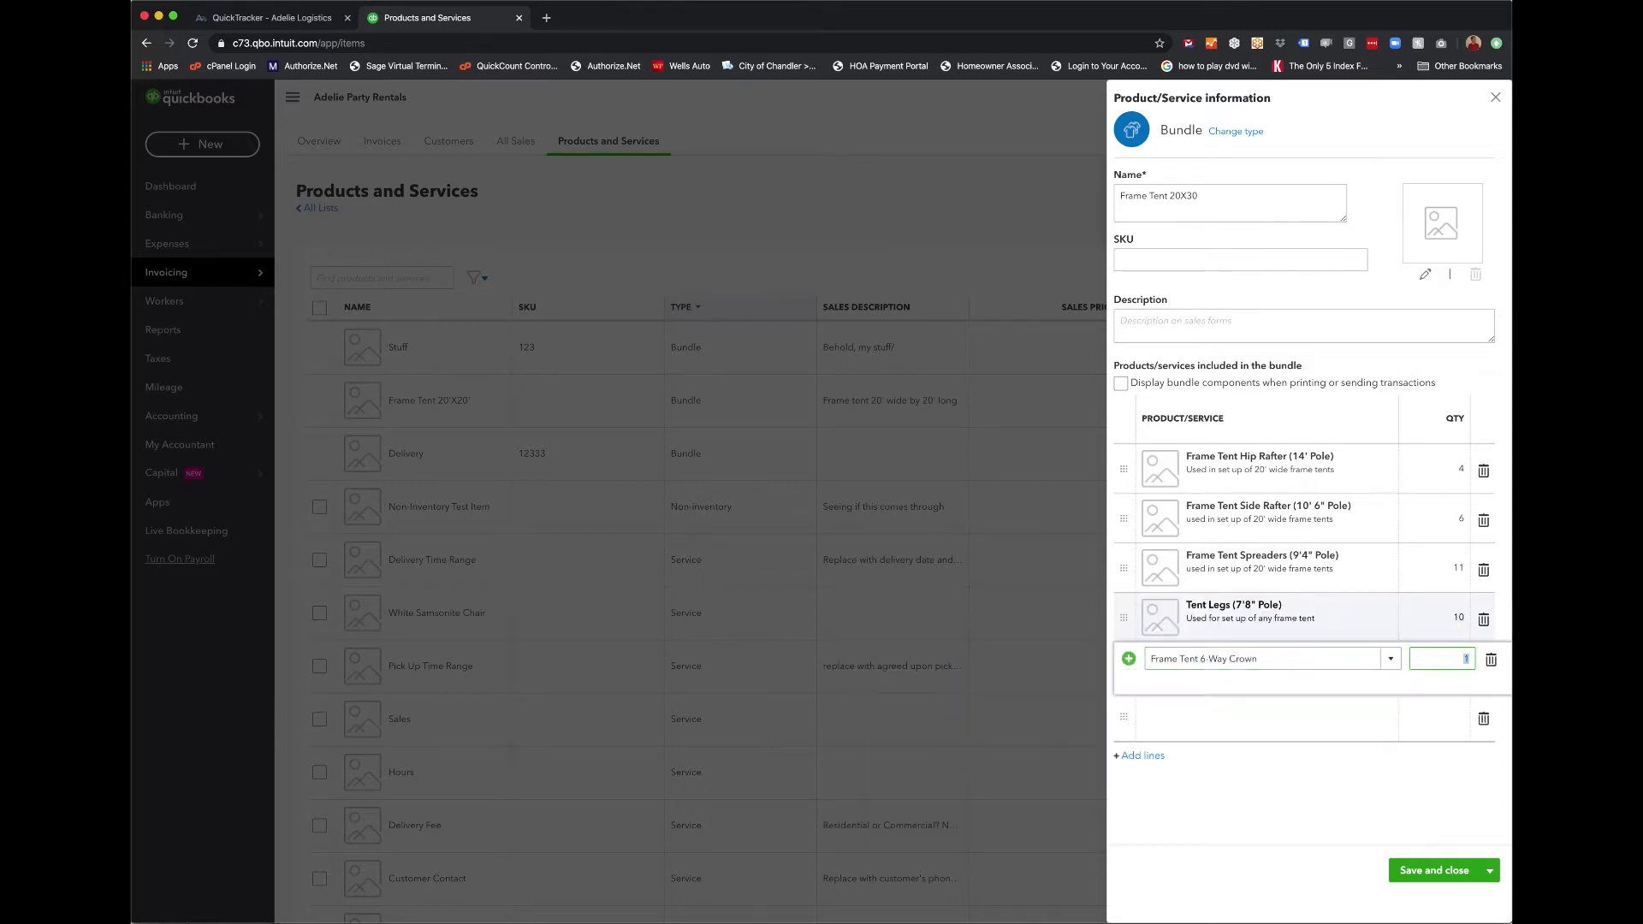
{"action": "type", "text": "2"}
{"action": "key", "text": "Tab"}
{"action": "key", "text": "Tab"}
Step: Add Frame Tent Corner Joint to the bundle with a quantity of 4
{"action": "key", "text": "Tab"}
{"action": "type", "text": "corner"}
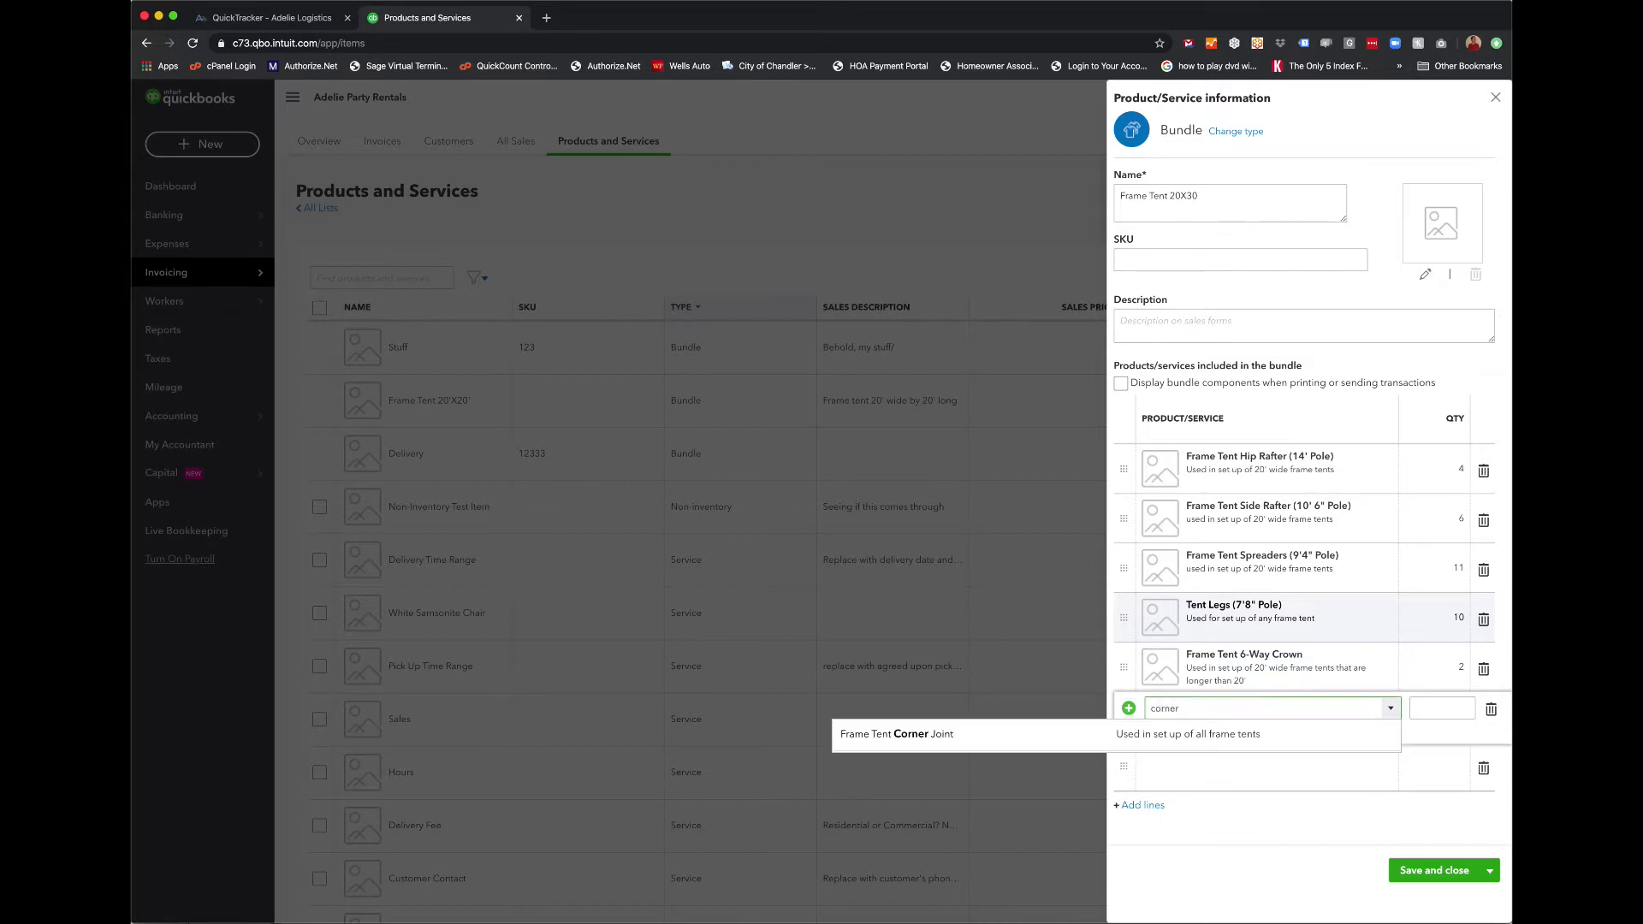
{"action": "key", "text": "Down"}
{"action": "key", "text": "Tab"}
{"action": "type", "text": "4"}
{"action": "key", "text": "Tab"}
{"action": "key", "text": "Tab"}
Step: Add Frame Tent Side Joints to the bundle with a quantity of 6
{"action": "key", "text": "Tab"}
{"action": "type", "text": "side"}
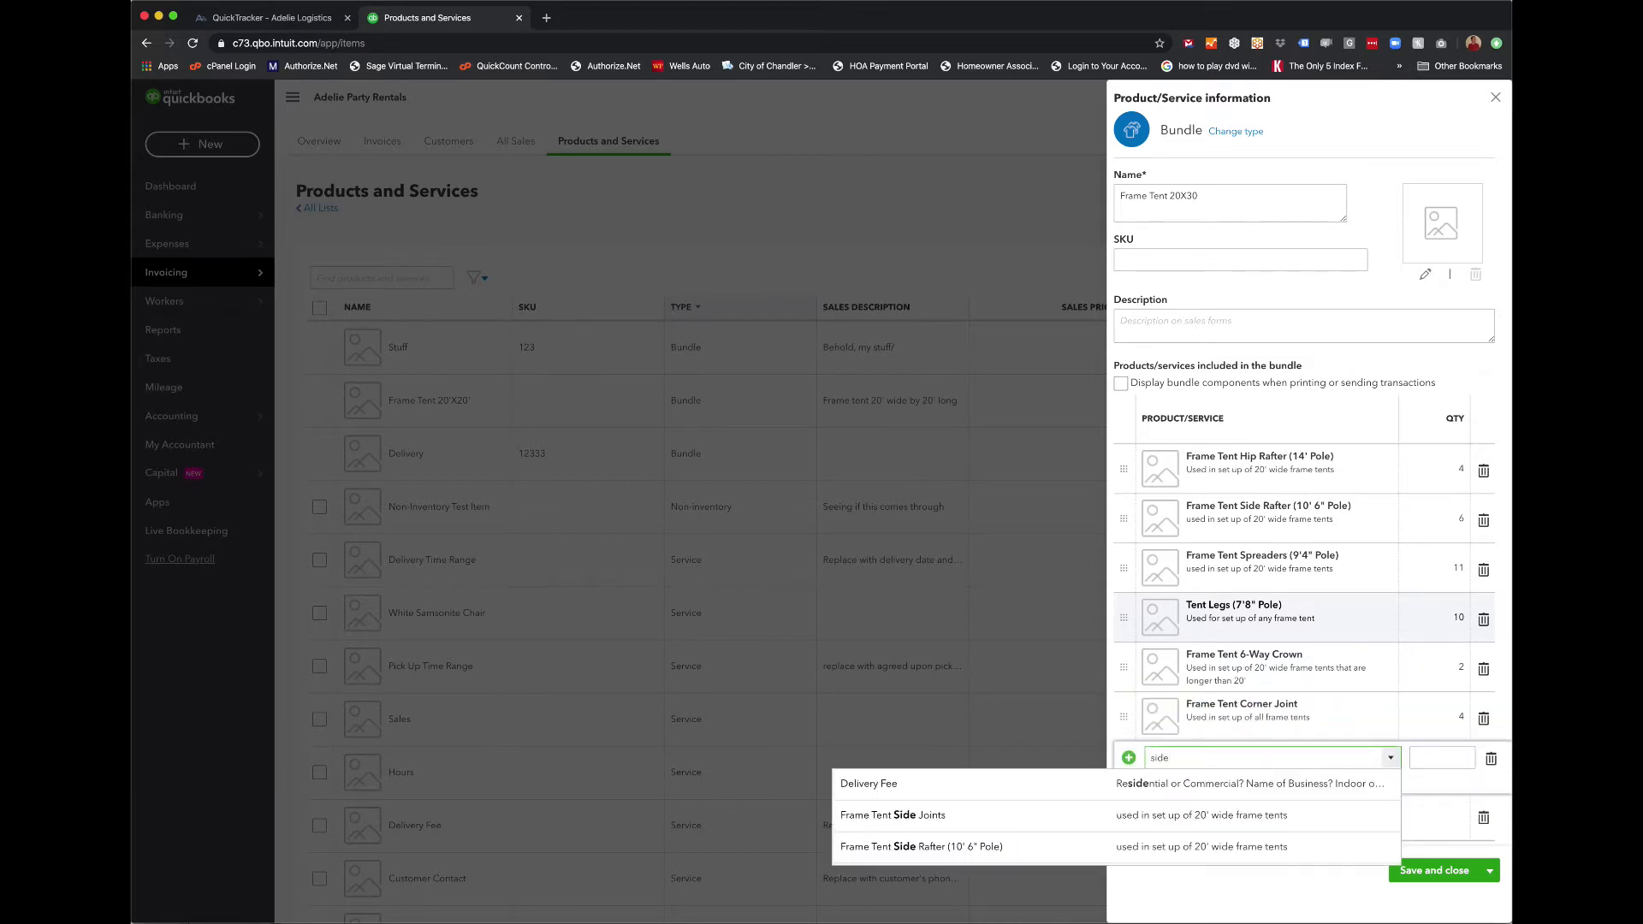
{"action": "key", "text": "Down"}
{"action": "key", "text": "Tab"}
{"action": "type", "text": "6"}
{"action": "key", "text": "Tab"}
{"action": "key", "text": "Tab"}
Step: Add Tent J-Pins to the bundle with a quantity of 46
{"action": "key", "text": "Tab"}
{"action": "type", "text": "raf"}
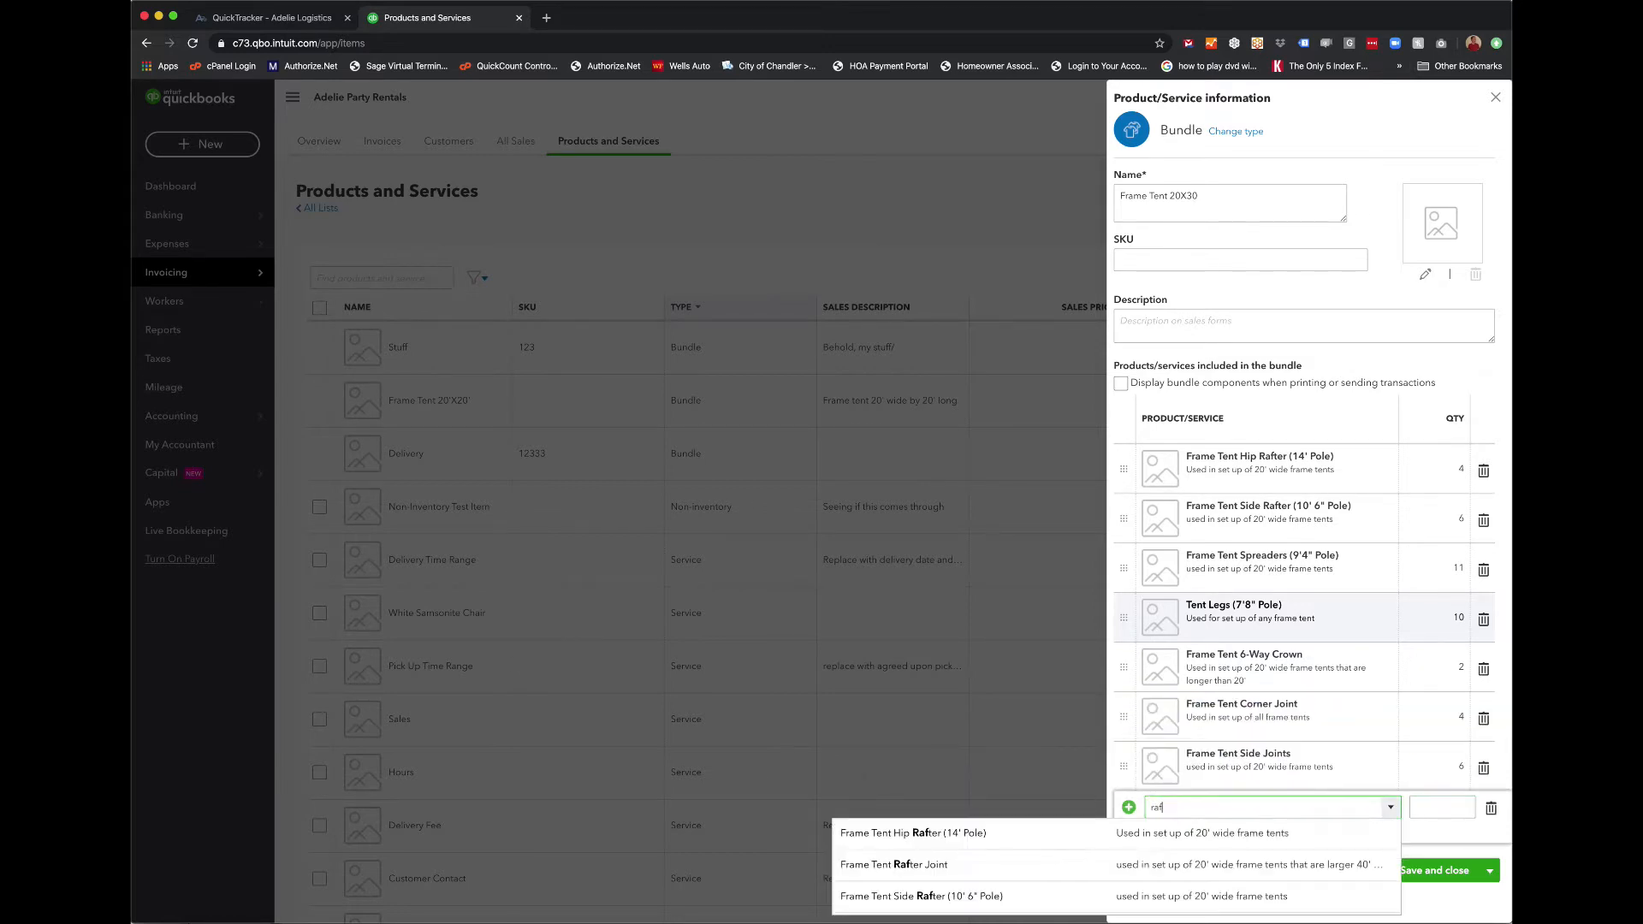
{"action": "key", "text": "BackSpace"}
{"action": "key", "text": "BackSpace"}
{"action": "key", "text": "BackSpace"}
{"action": "type", "text": "jp"}
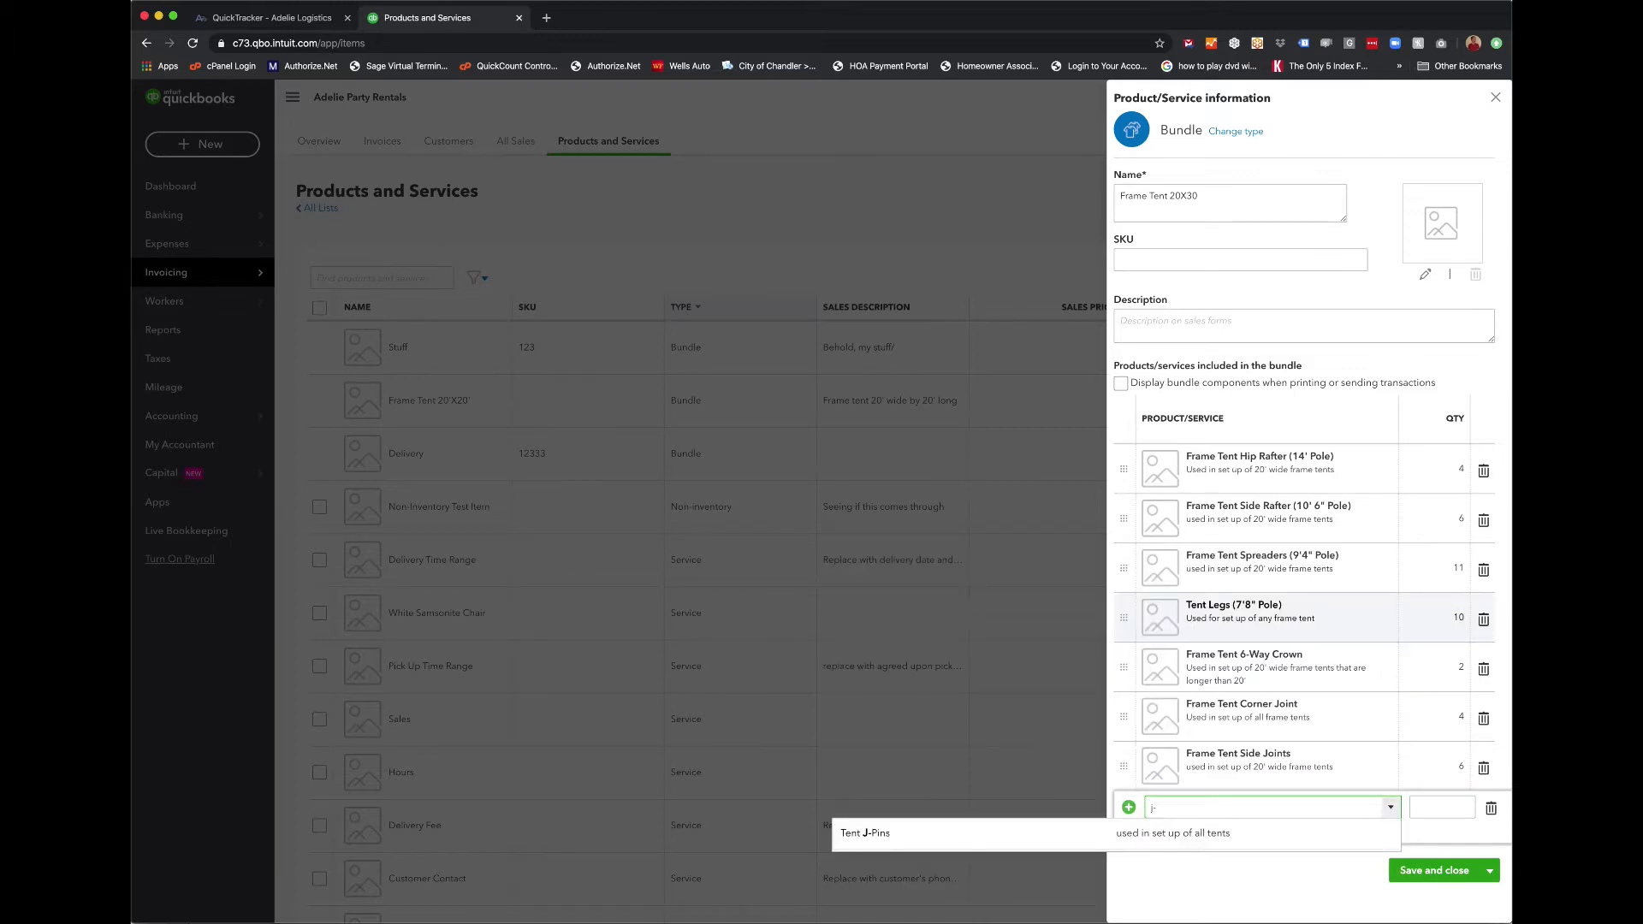
{"action": "key", "text": "Down"}
{"action": "key", "text": "Tab"}
{"action": "type", "text": "46"}
{"action": "key", "text": "Tab"}
{"action": "key", "text": "Tab"}
Step: Add Frame Tent Stakes (3.5' Steel) to the bundle with a quantity of 10
{"action": "key", "text": "Tab"}
{"action": "type", "text": "stake"}
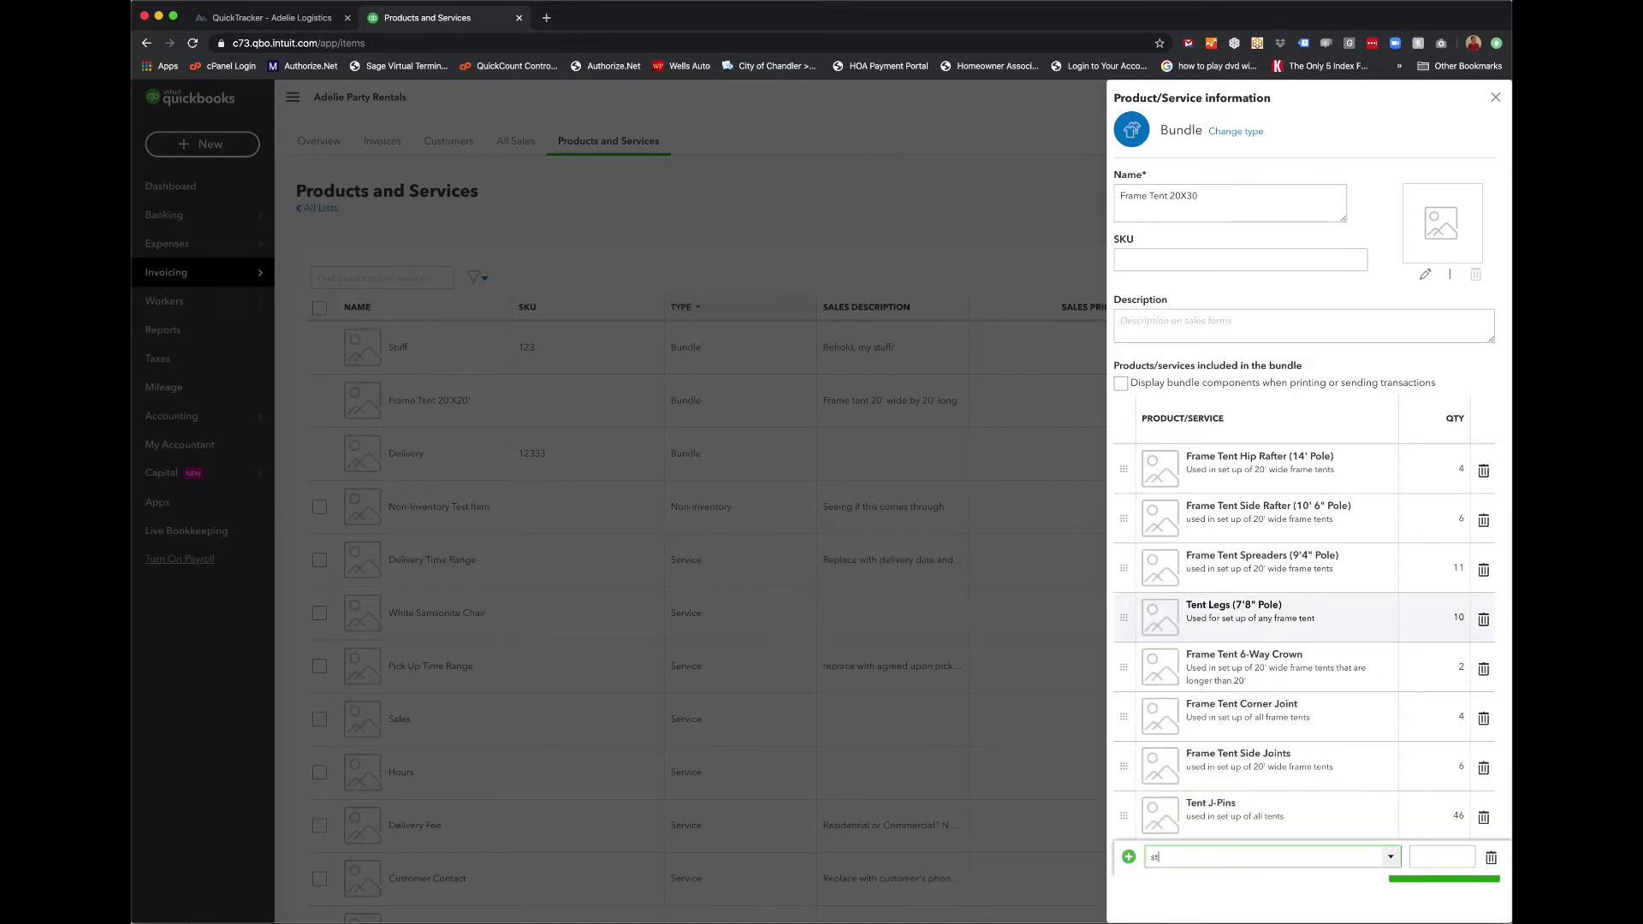
{"action": "key", "text": "Down"}
{"action": "key", "text": "Tab"}
{"action": "type", "text": "10"}
{"action": "key", "text": "Tab"}
{"action": "key", "text": "Tab"}
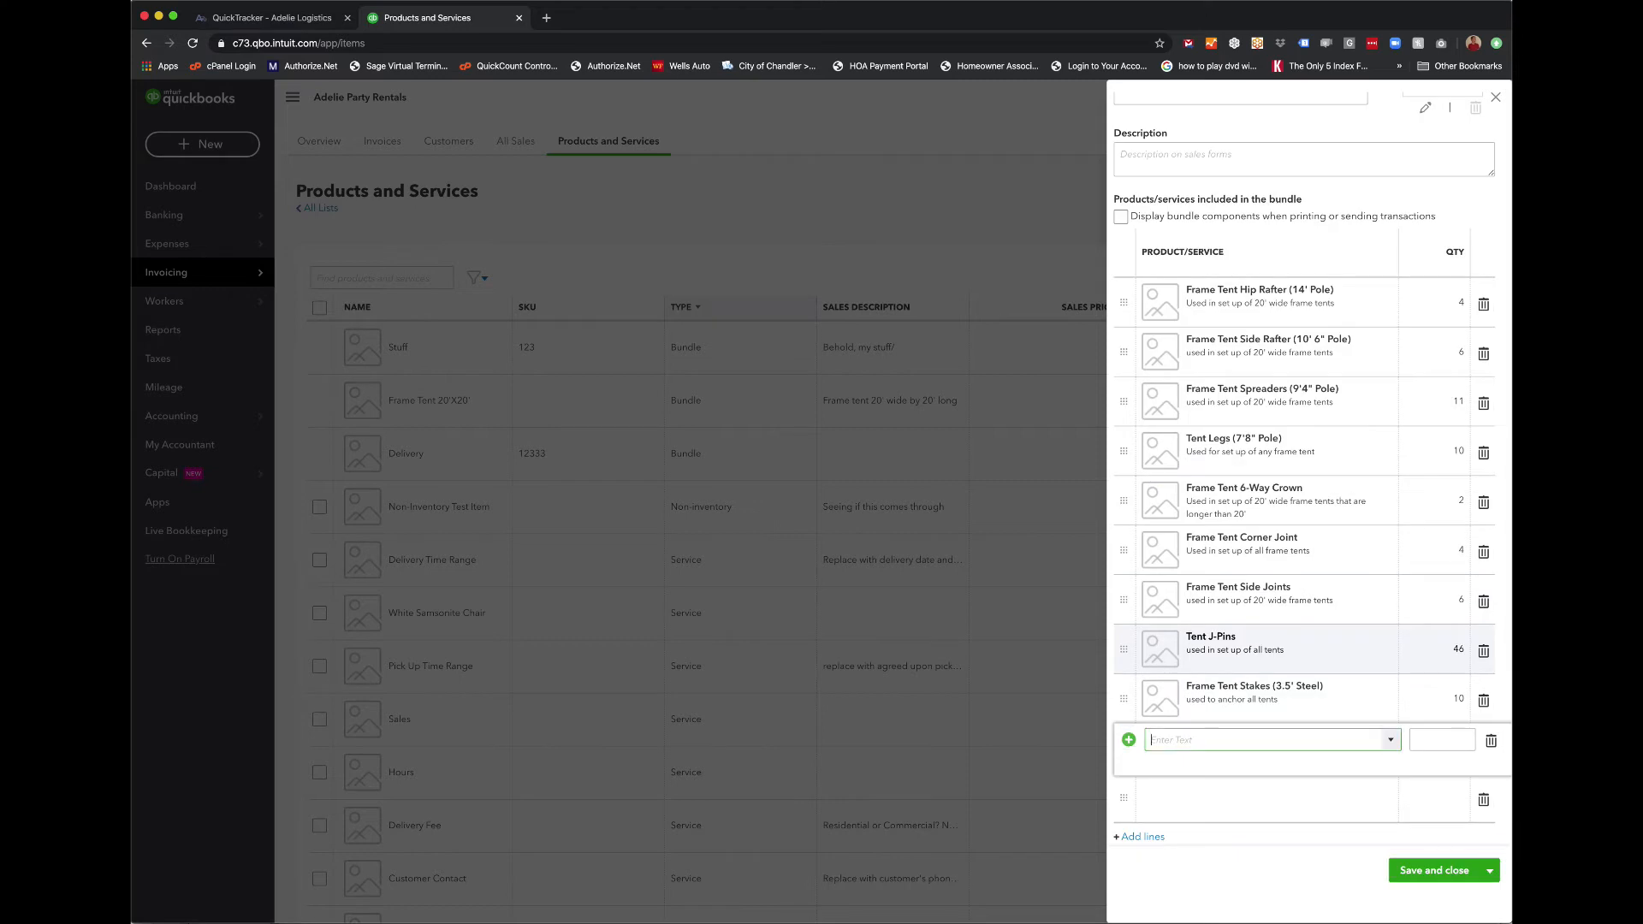
Step: Add Tent Ratchet Straps to the bundle with a quantity of 10
{"action": "type", "text": "strap"}
{"action": "key", "text": "Down"}
{"action": "key", "text": "Tab"}
{"action": "type", "text": "10"}
{"action": "key", "text": "Tab"}
{"action": "key", "text": "Tab"}
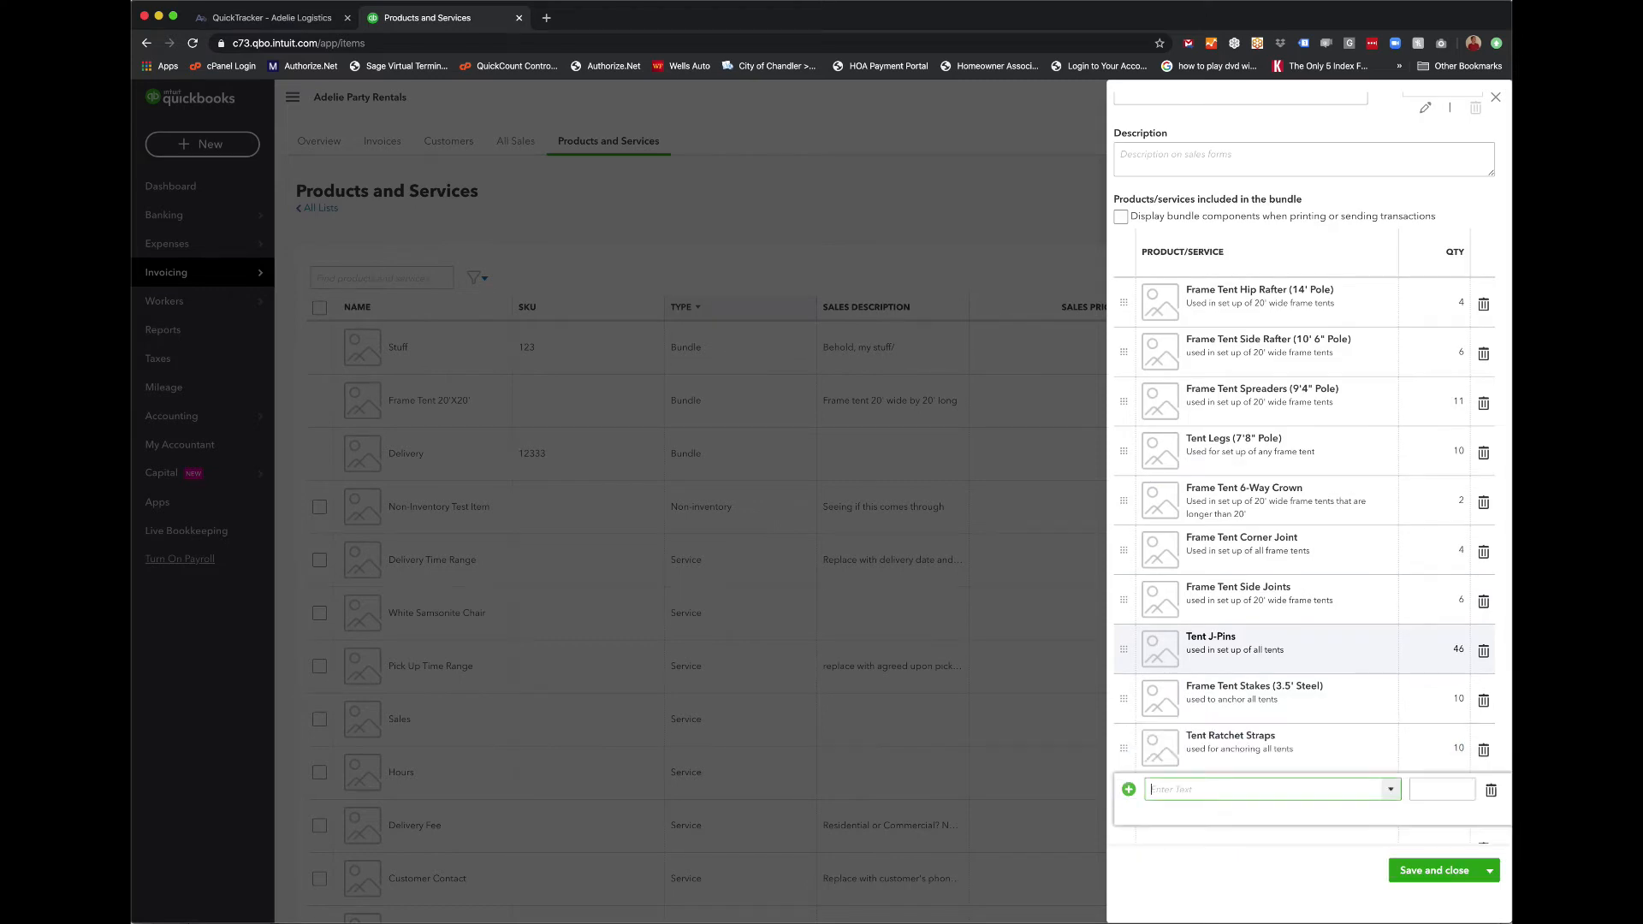
Step: Add Frame Tent Male End Top Tarp to the bundle with a quantity of 1
{"action": "type", "text": "male"}
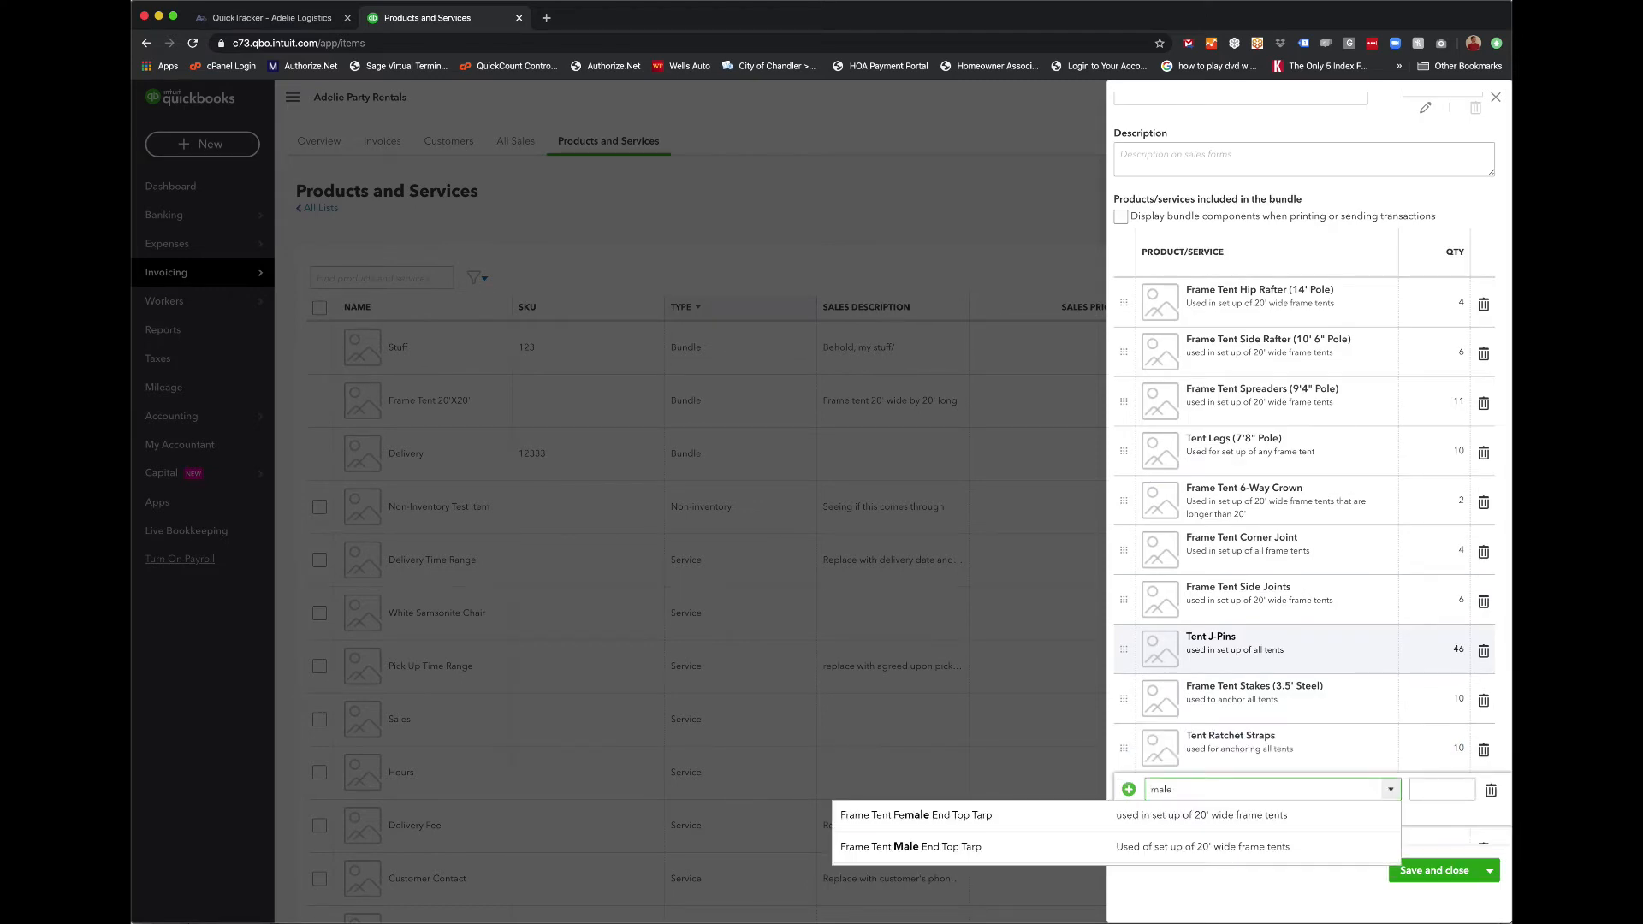
{"action": "key", "text": "Down"}
{"action": "key", "text": "Down"}
{"action": "key", "text": "Tab"}
{"action": "type", "text": "1"}
{"action": "key", "text": "Tab"}
{"action": "key", "text": "Tab"}
Step: Add Frame Tent Female End Top Tarp to the bundle with a quantity of 1
{"action": "type", "text": "female"}
{"action": "key", "text": "Down"}
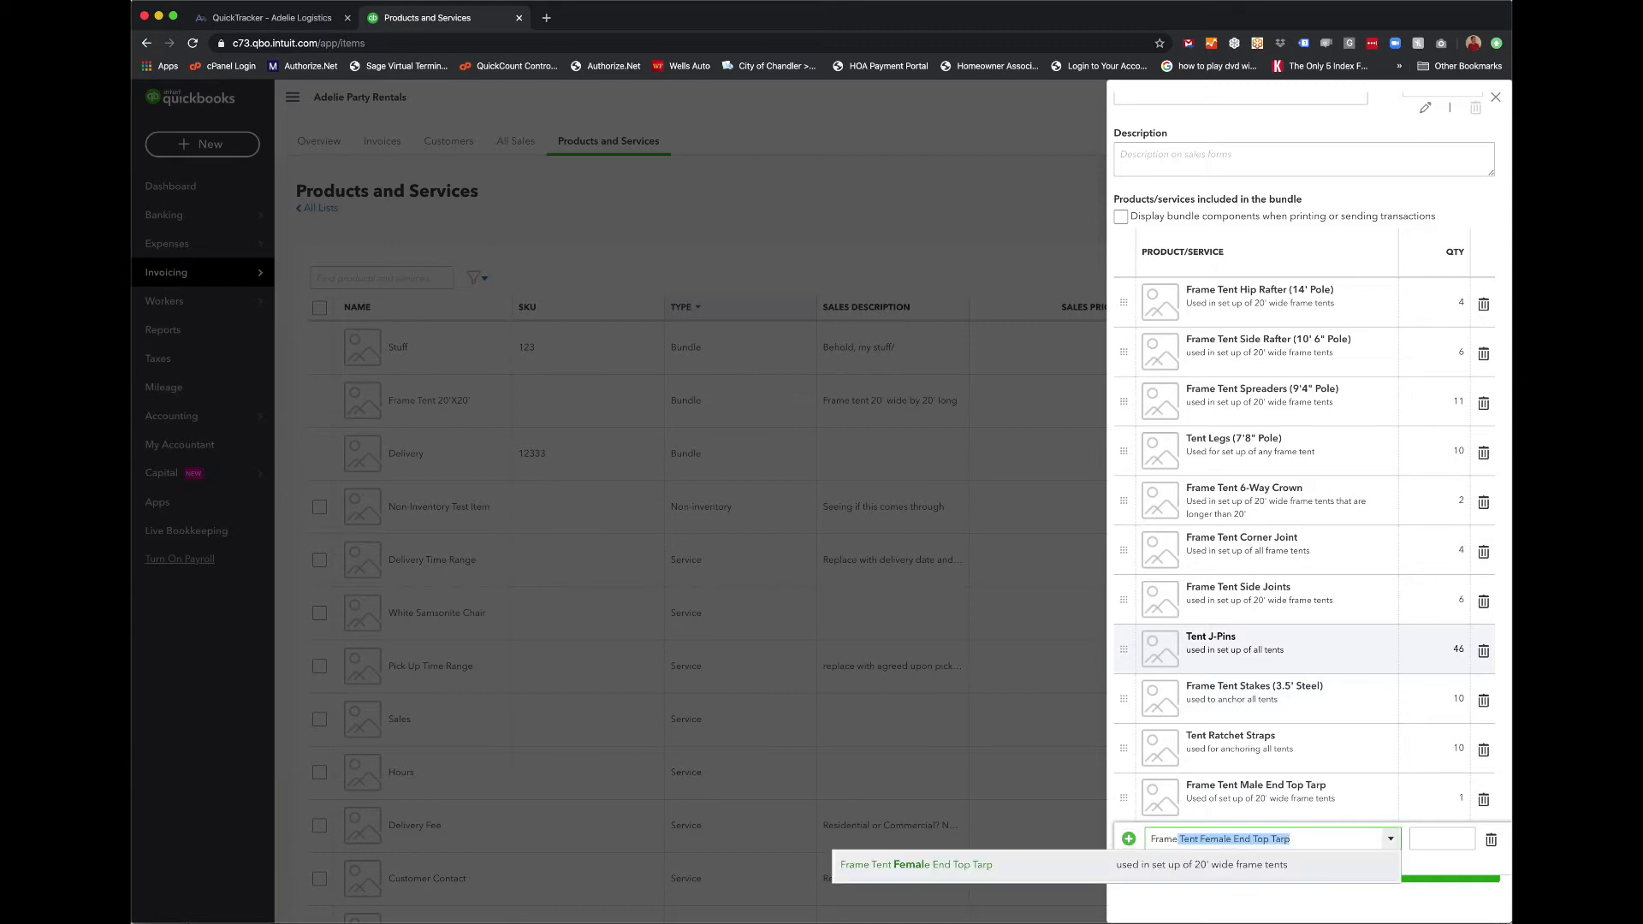
{"action": "key", "text": "Tab"}
{"action": "type", "text": "1"}
{"action": "key", "text": "Tab"}
{"action": "key", "text": "Tab"}
Step: Add Frame Tent Center Piece Top Tarp to the bundle with a quantity of 1
{"action": "type", "text": "mid"}
{"action": "key", "text": "BackSpace"}
{"action": "key", "text": "BackSpace"}
{"action": "key", "text": "BackSpace"}
{"action": "type", "text": "cen"}
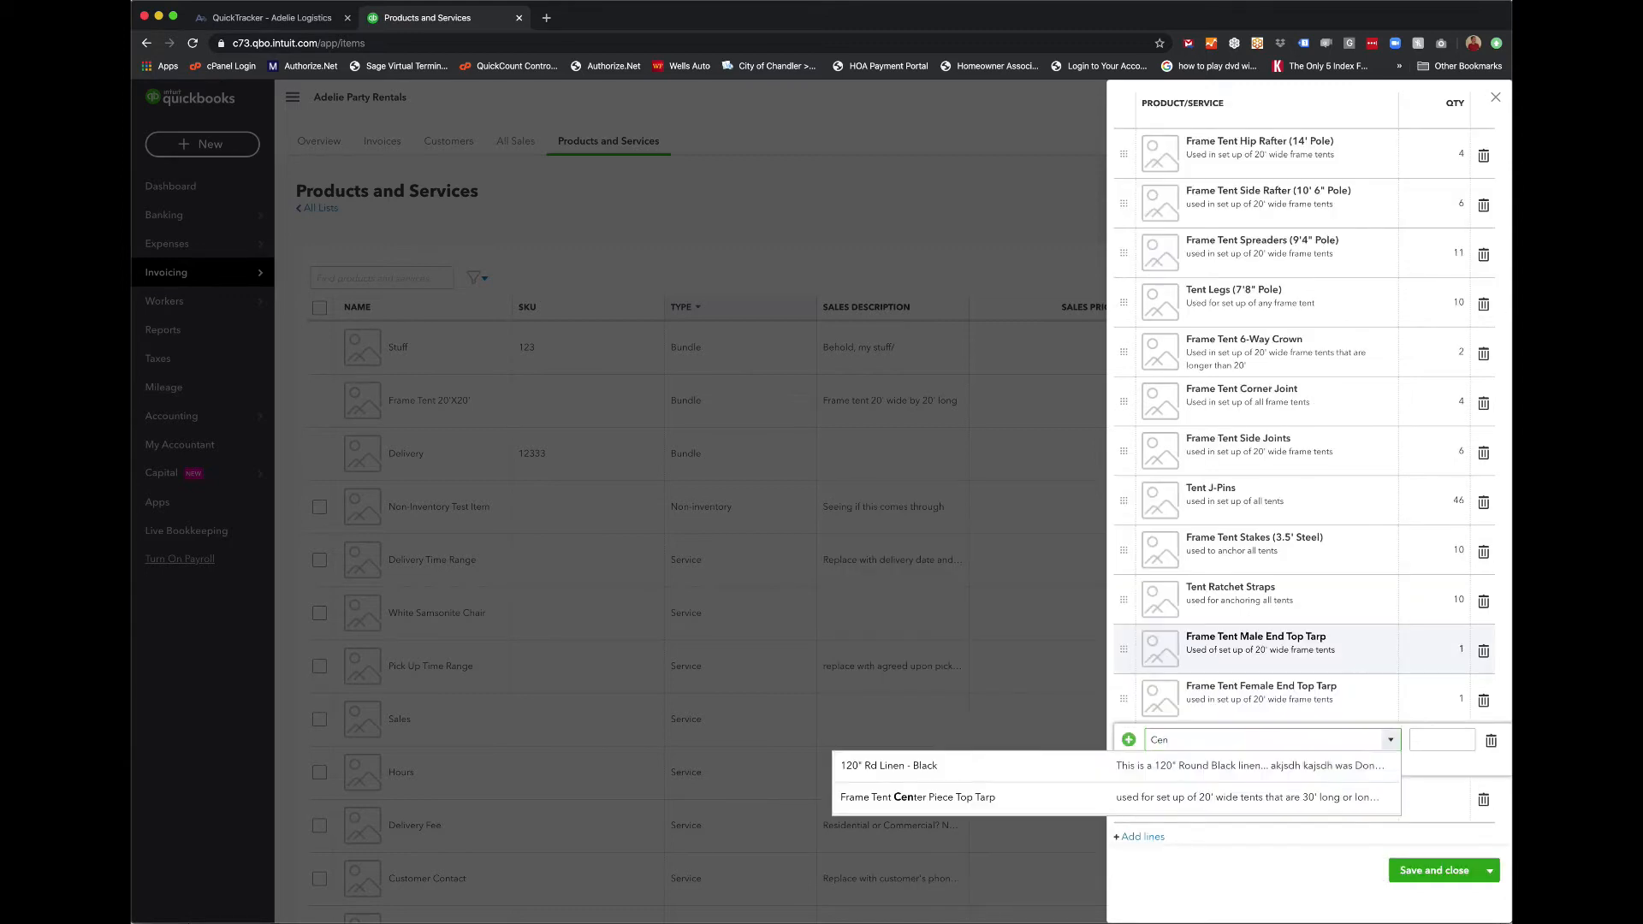
{"action": "key", "text": "Down"}
{"action": "key", "text": "Down"}
{"action": "key", "text": "Tab"}
{"action": "type", "text": "1"}
{"action": "key", "text": "Tab"}
{"action": "key", "text": "Tab"}
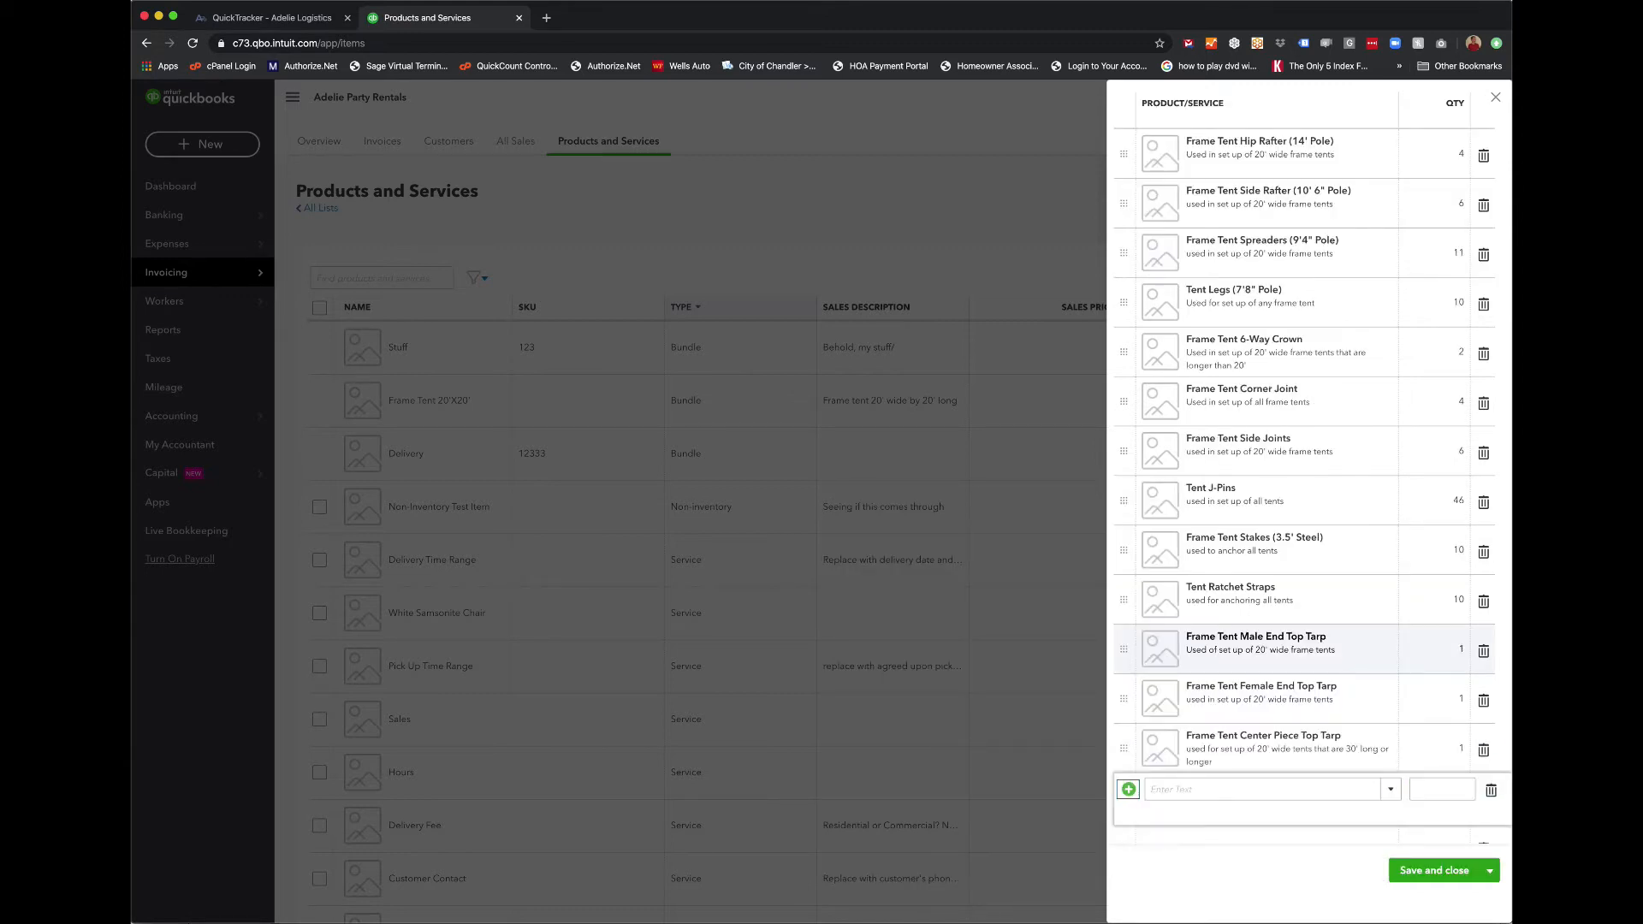
Step: Add the first product matching "fee" to the bundle with a quantity of 10
{"action": "key", "text": "Tab"}
{"action": "type", "text": "fee"}
{"action": "key", "text": "Down"}
{"action": "key", "text": "Tab"}
{"action": "type", "text": "10"}
{"action": "key", "text": "Tab"}
{"action": "key", "text": "Tab"}
{"action": "scroll", "coordinate": [1300, 485], "scroll_direction": "up", "scroll_amount": 5}
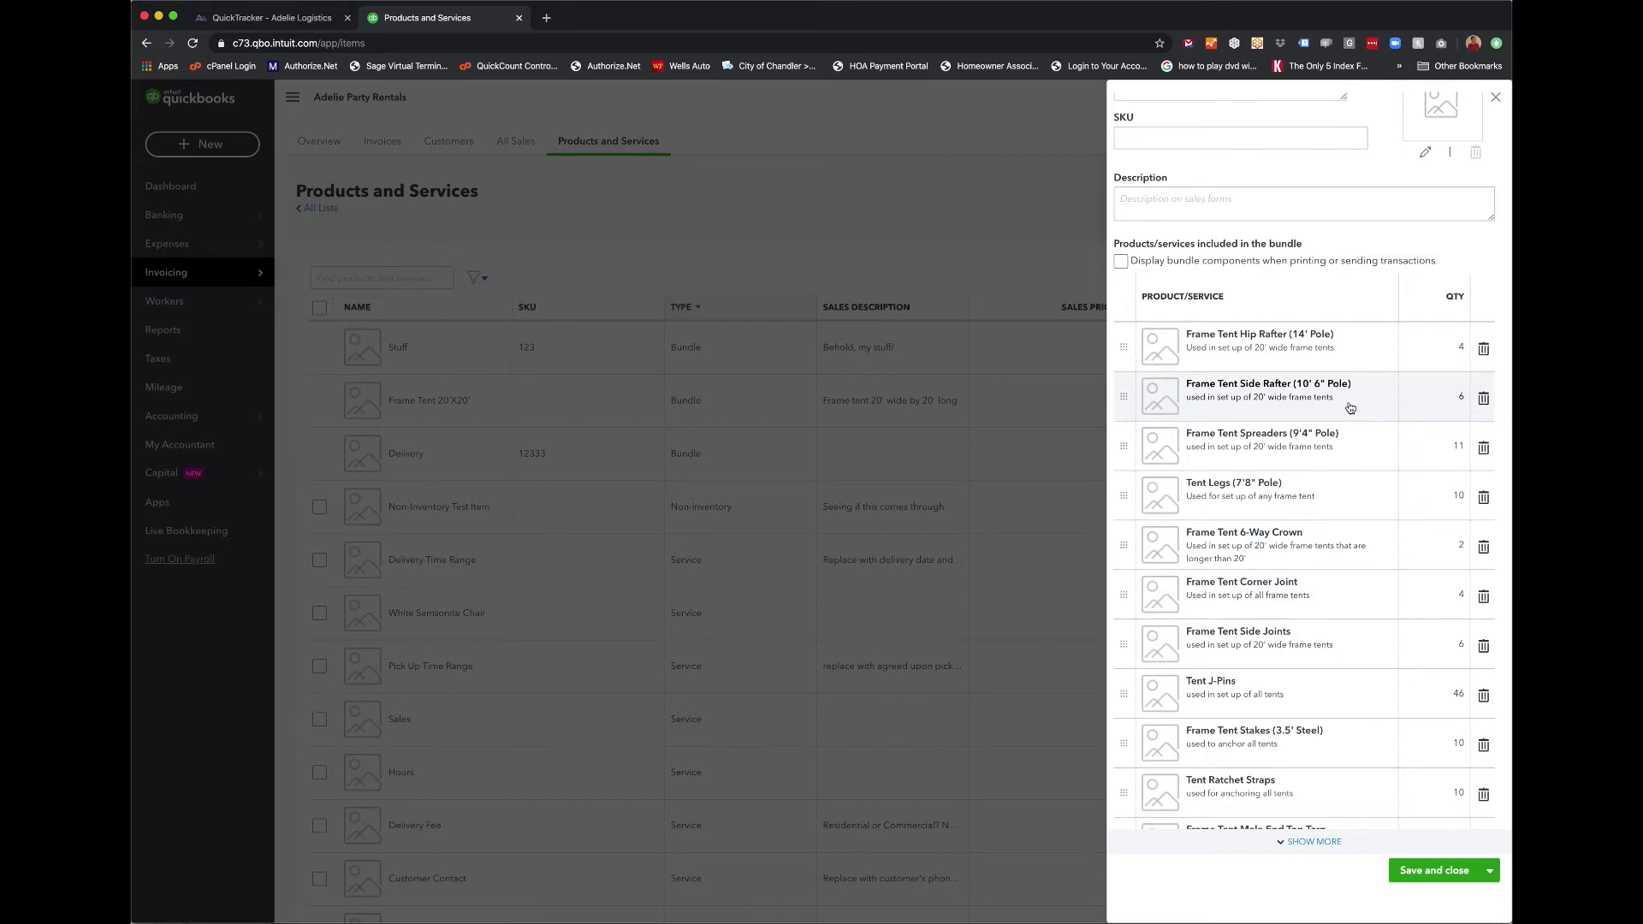
Step: Add the Frame Tent 20X30 product to the bundle below Tent Feet with a quantity of 1
{"action": "scroll", "coordinate": [1351, 409], "scroll_direction": "up", "scroll_amount": 3}
{"action": "scroll", "coordinate": [1356, 453], "scroll_direction": "down", "scroll_amount": 6}
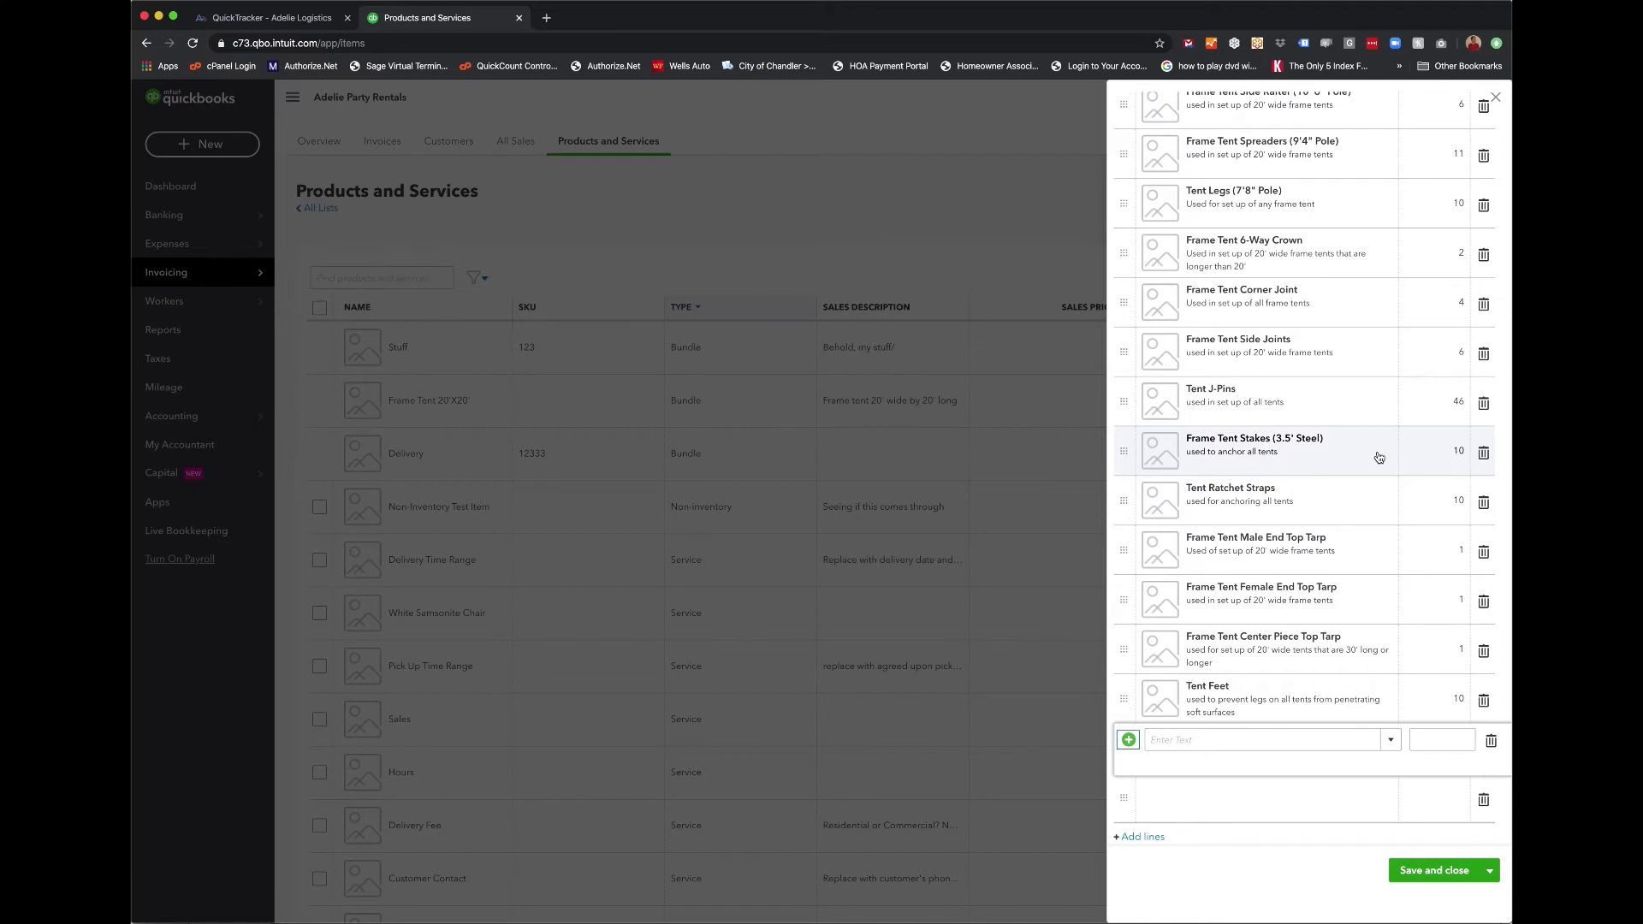
{"action": "scroll", "coordinate": [1345, 514], "scroll_direction": "up", "scroll_amount": 3}
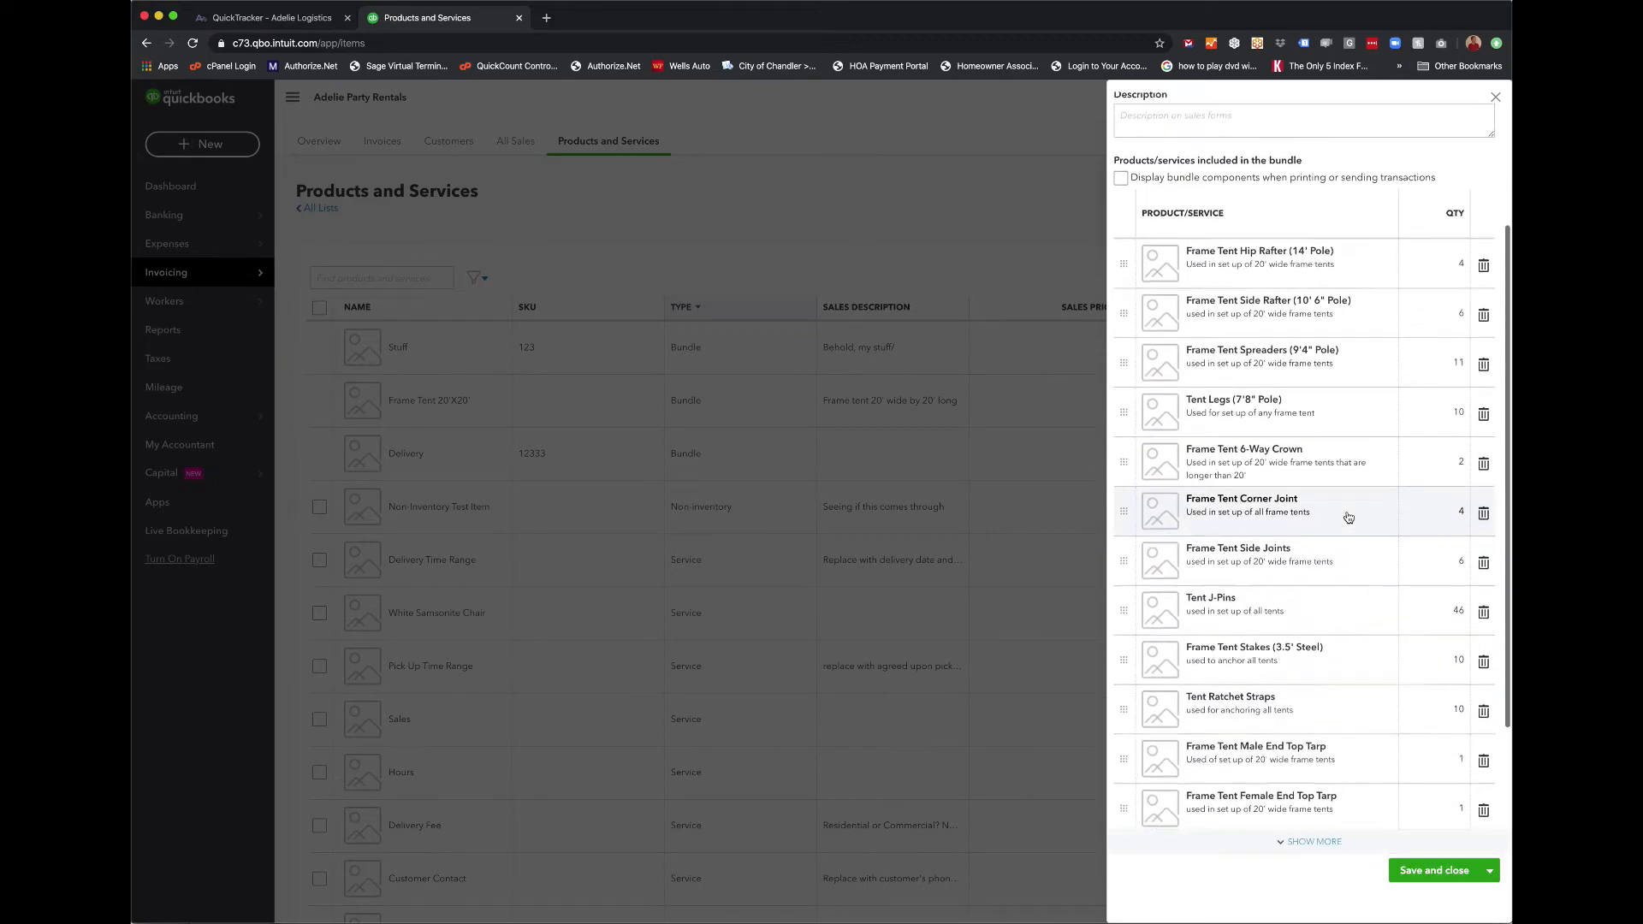
{"action": "scroll", "coordinate": [1348, 518], "scroll_direction": "up", "scroll_amount": 3}
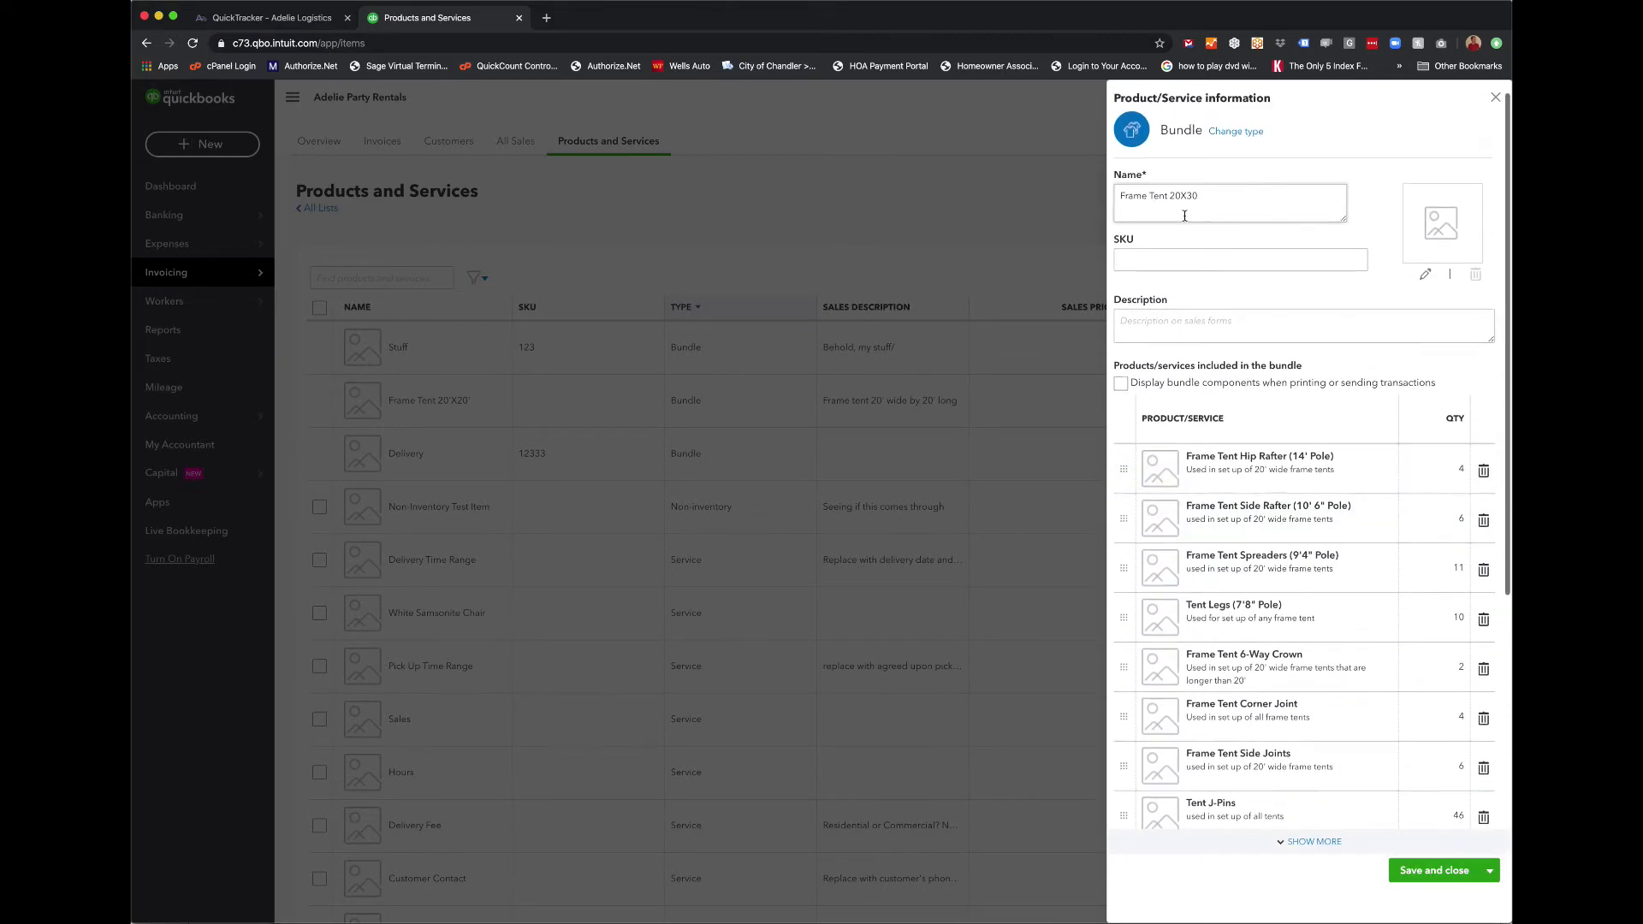
{"action": "scroll", "coordinate": [1360, 360], "scroll_direction": "down", "scroll_amount": 5}
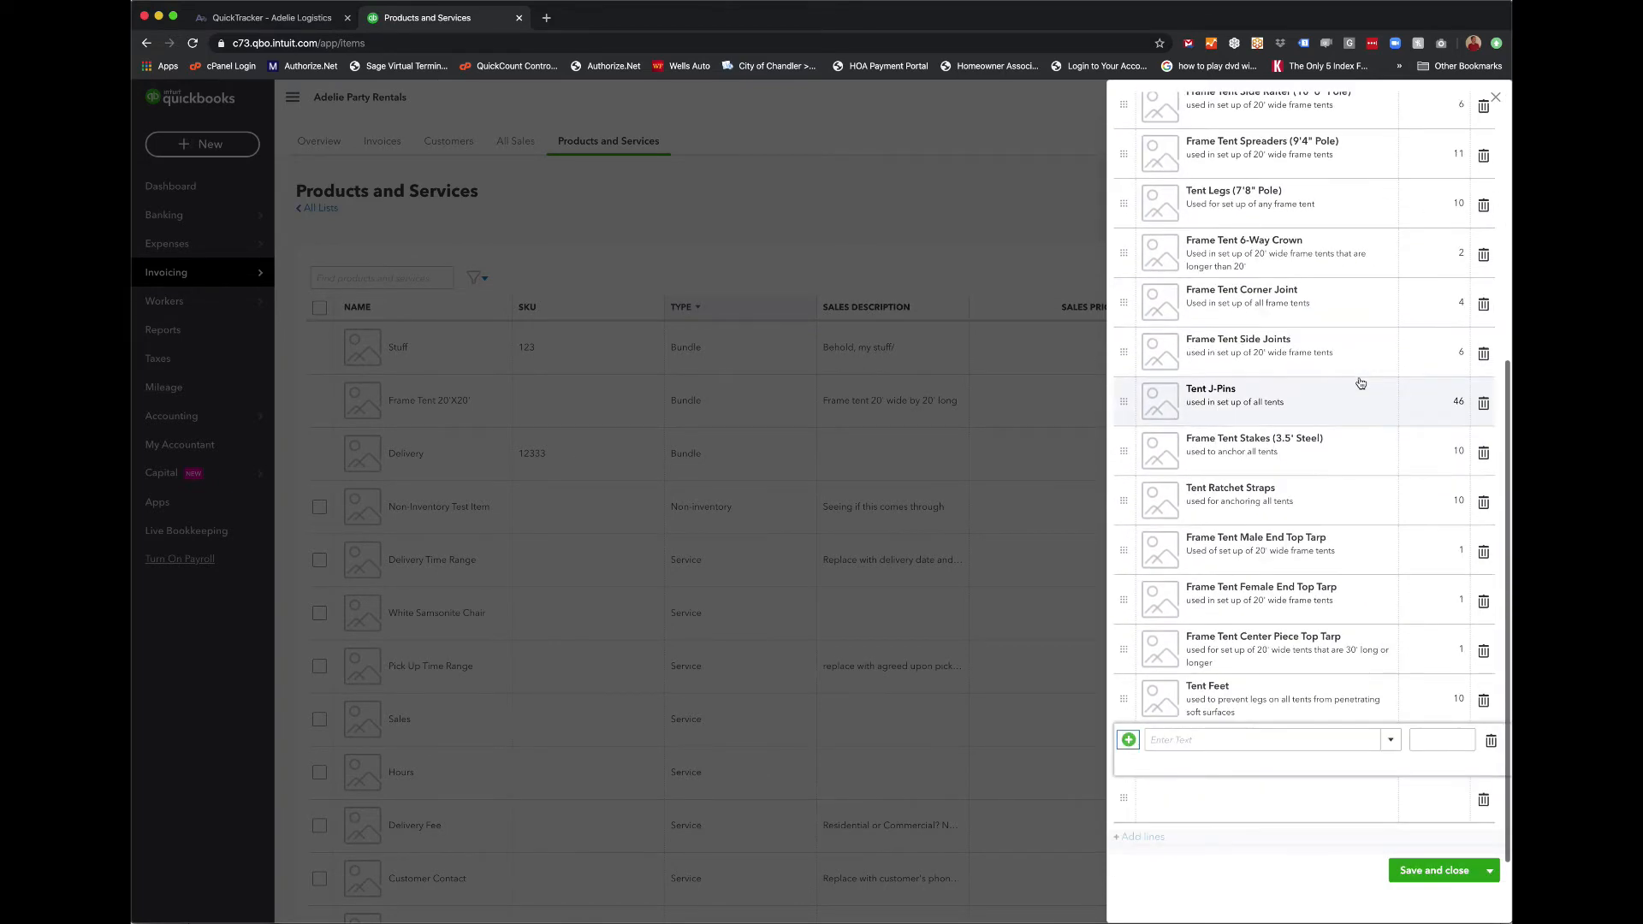
{"action": "left_click", "coordinate": [1205, 742]}
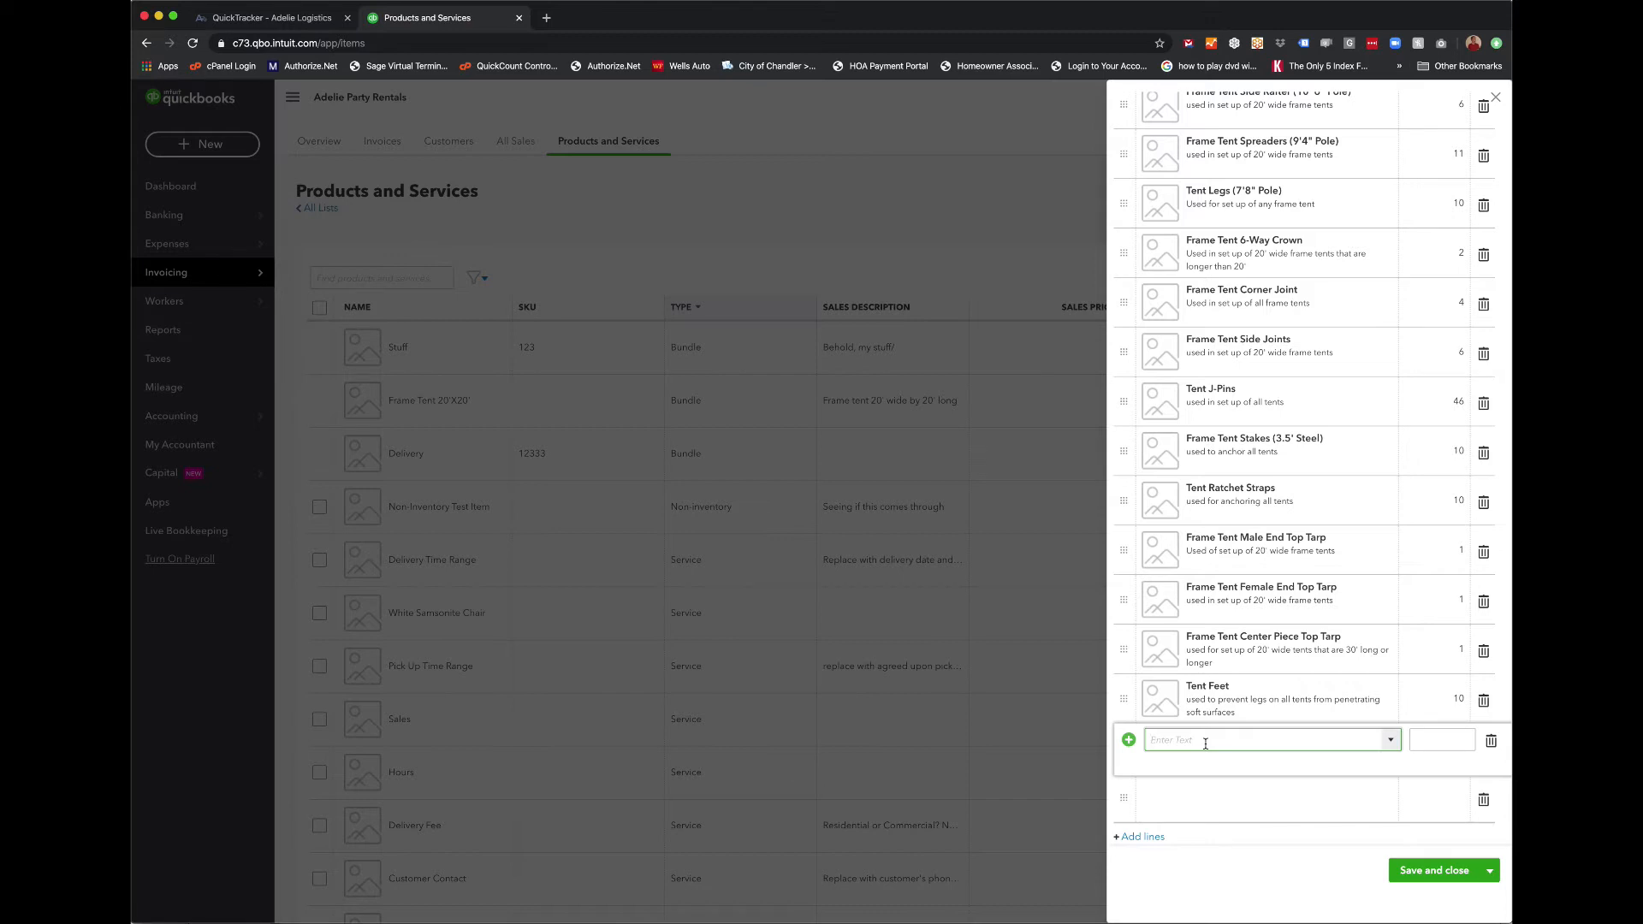
{"action": "type", "text": "Frame Tent 20X30"}
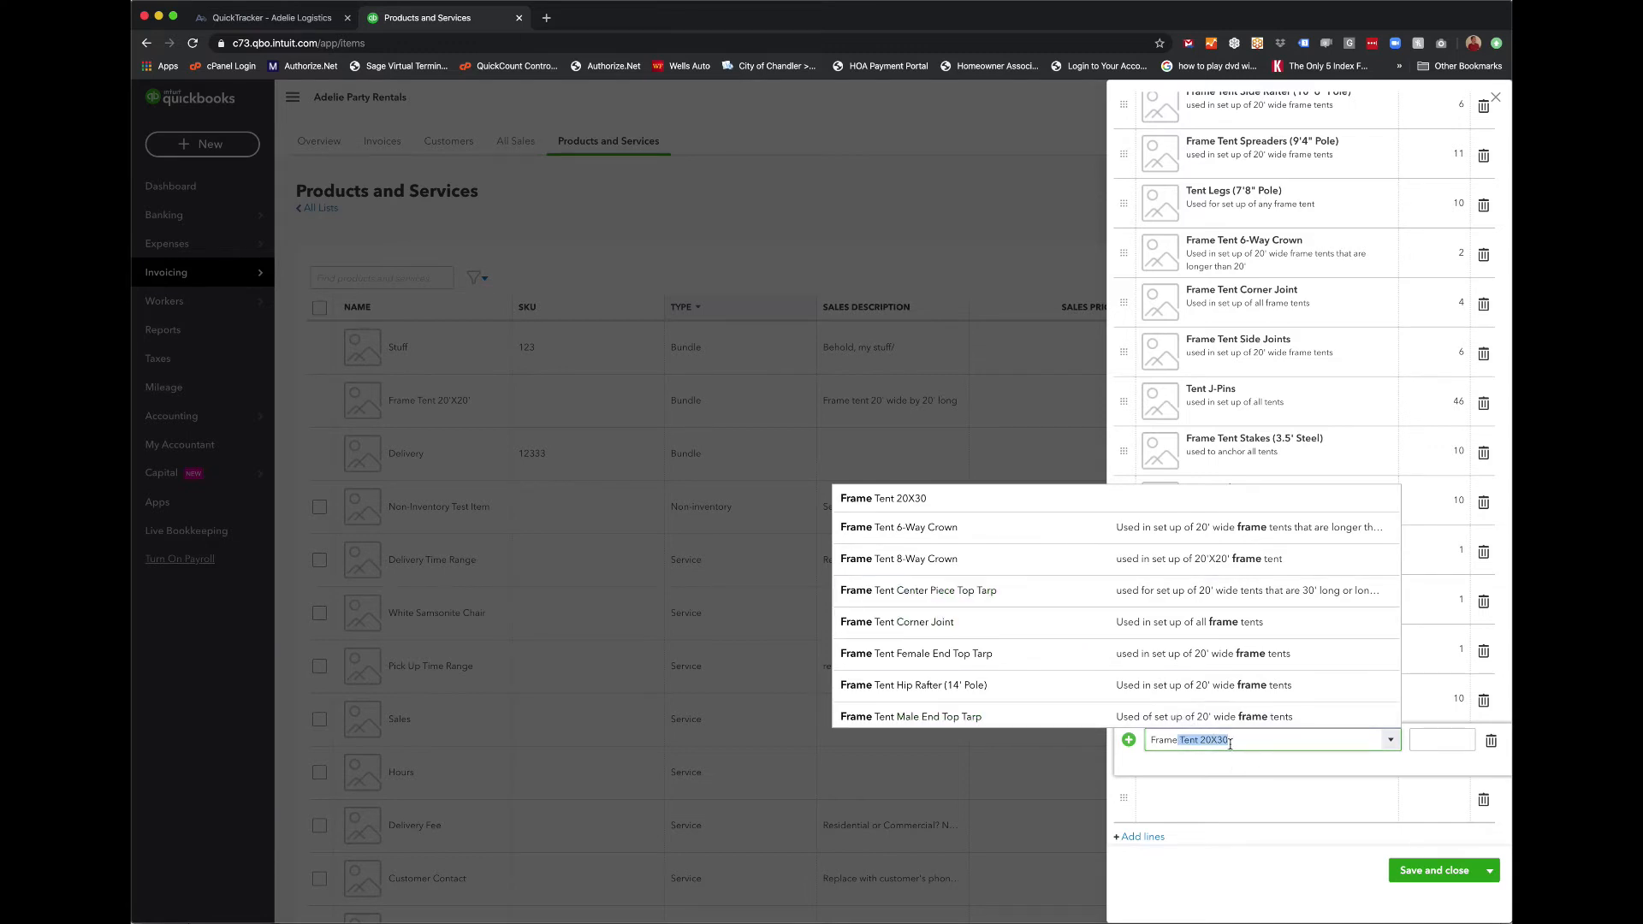
{"action": "key", "text": "Tab"}
{"action": "type", "text": "1"}
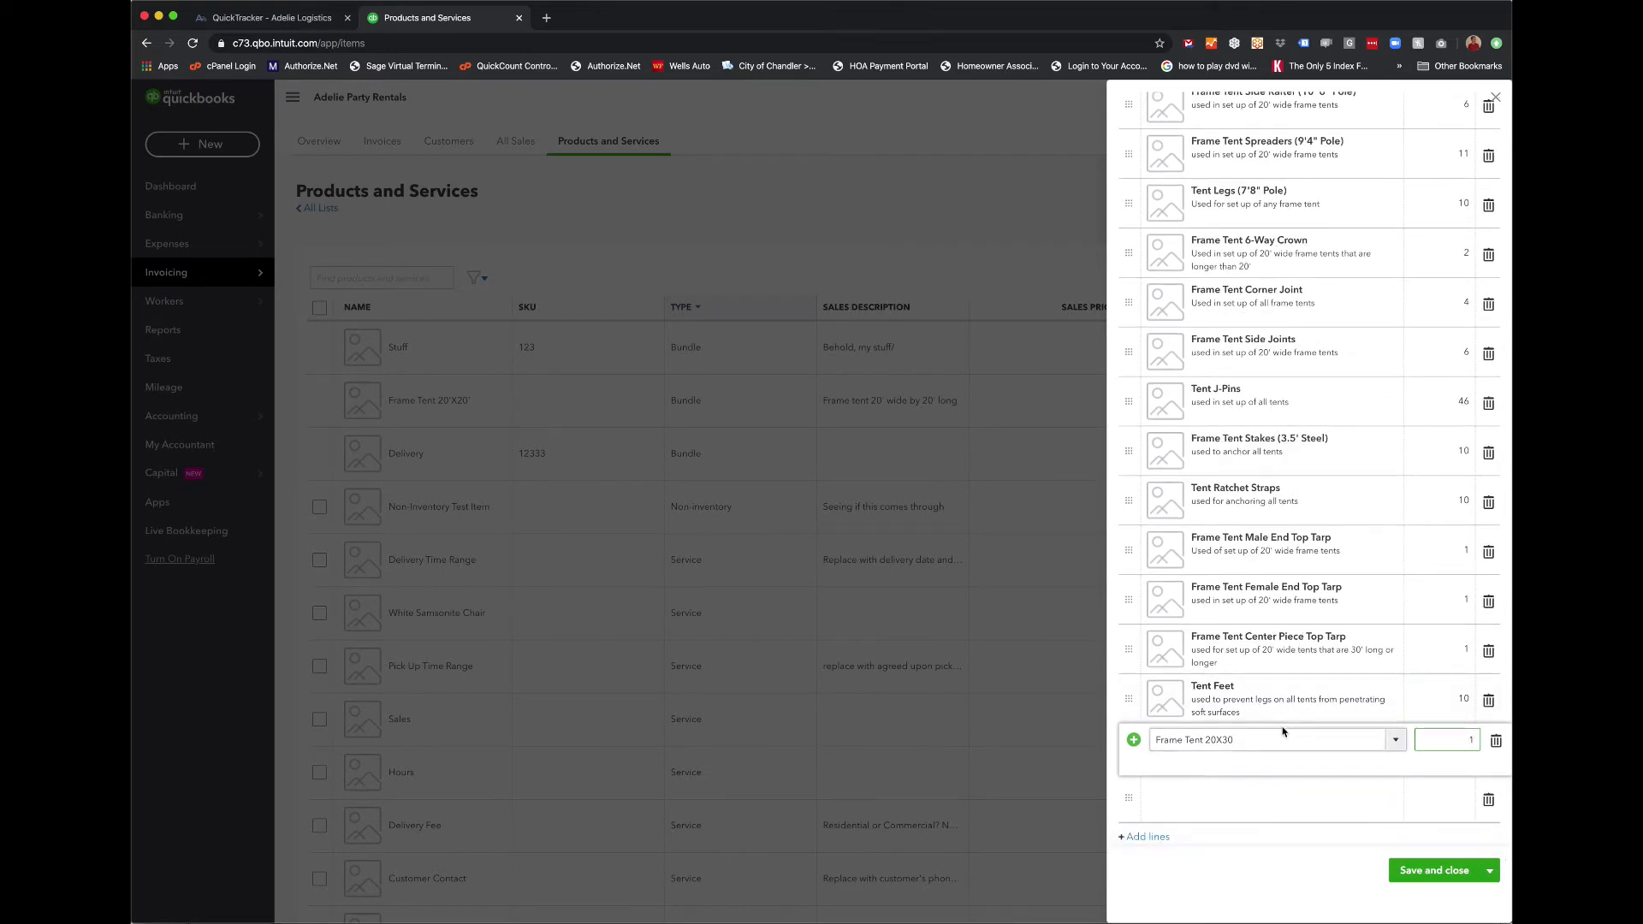
{"action": "key", "text": "Tab"}
Step: Try to save the bundle under the name Frame Tent 20X30
{"action": "scroll", "coordinate": [1354, 740], "scroll_direction": "up", "scroll_amount": 5}
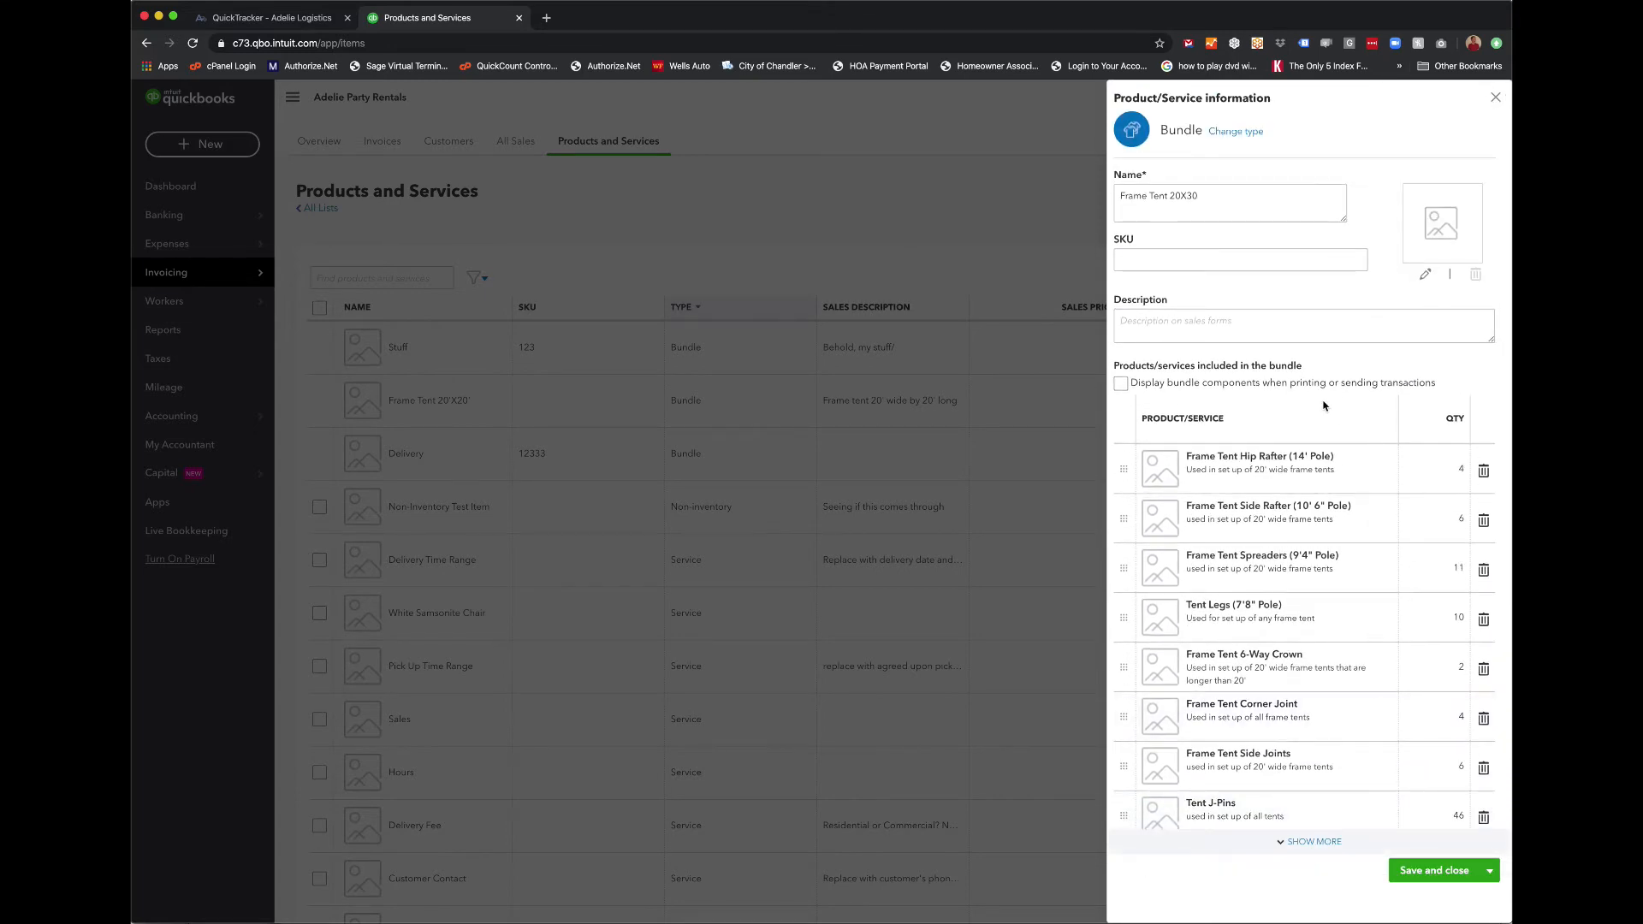
{"action": "scroll", "coordinate": [1324, 407], "scroll_direction": "down", "scroll_amount": 5}
{"action": "left_click", "coordinate": [1434, 870]}
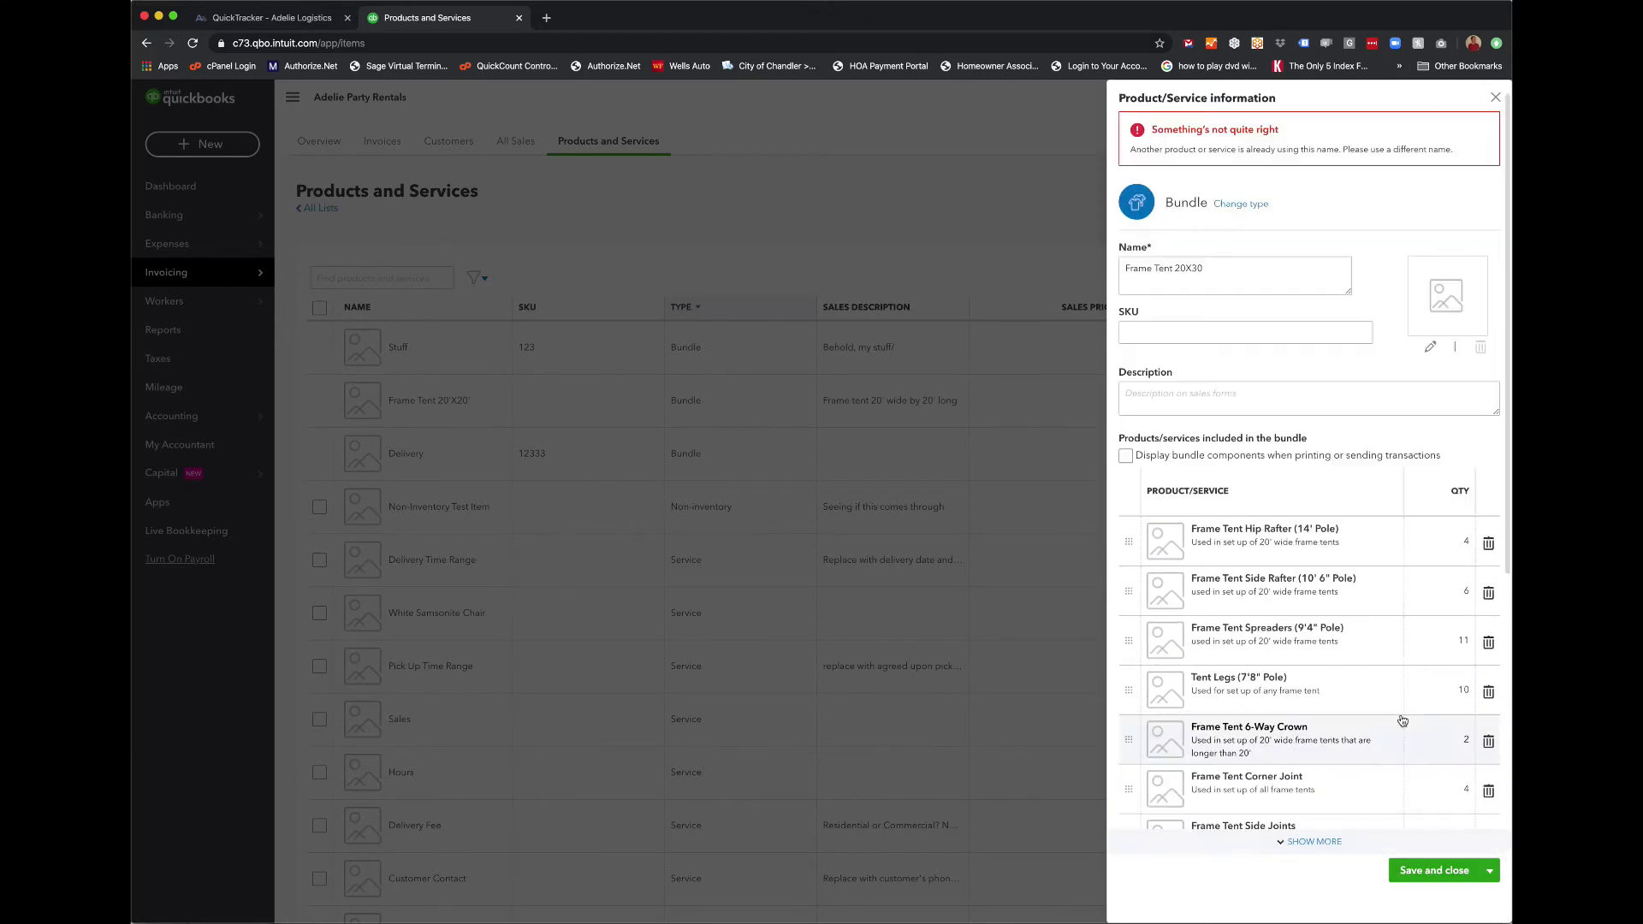
Step: Rename the bundle as "Frame Tent 20X30 (Complete Tent)"
{"action": "triple_click", "coordinate": [1220, 269]}
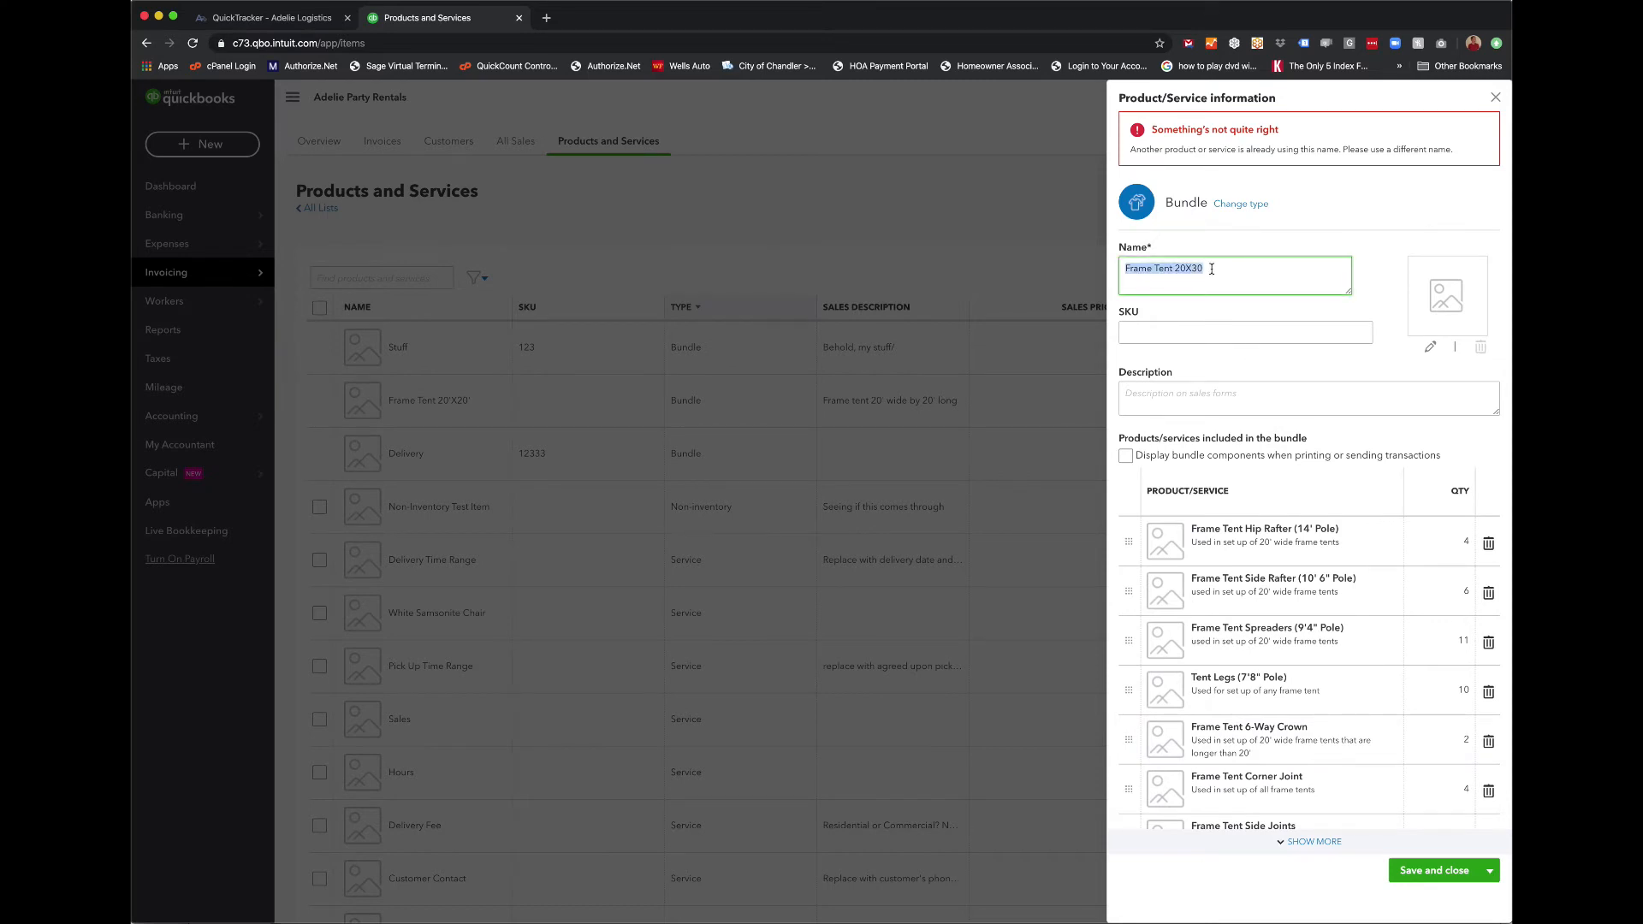
{"action": "left_click", "coordinate": [1224, 271]}
{"action": "scroll", "coordinate": [1244, 676], "scroll_direction": "down", "scroll_amount": 10}
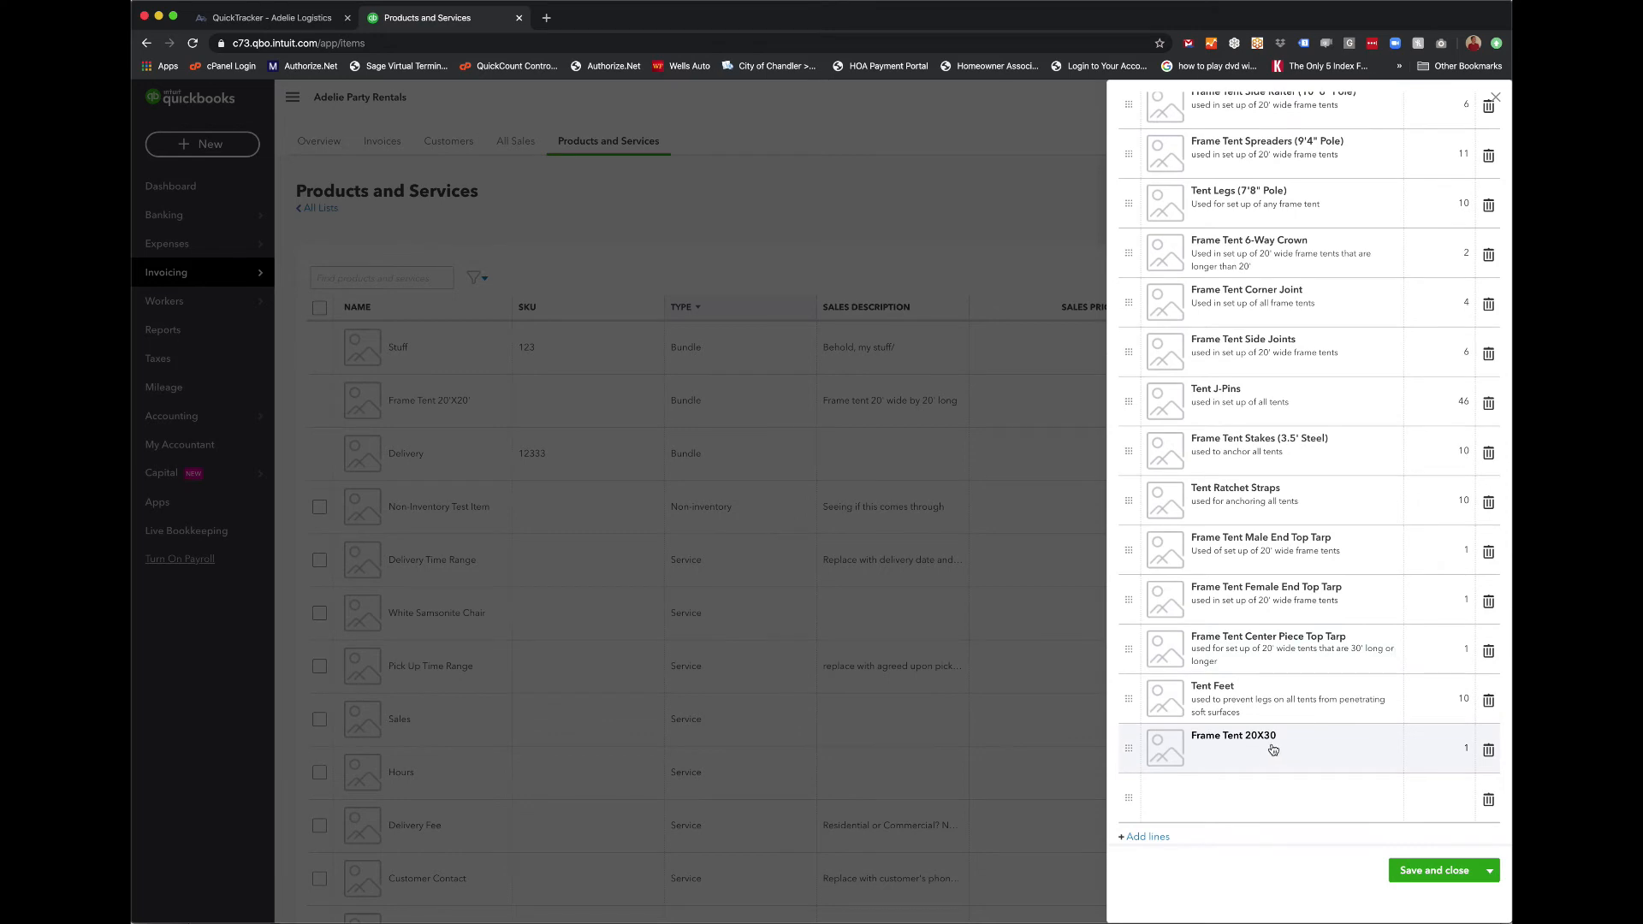
{"action": "scroll", "coordinate": [1313, 724], "scroll_direction": "up", "scroll_amount": 10}
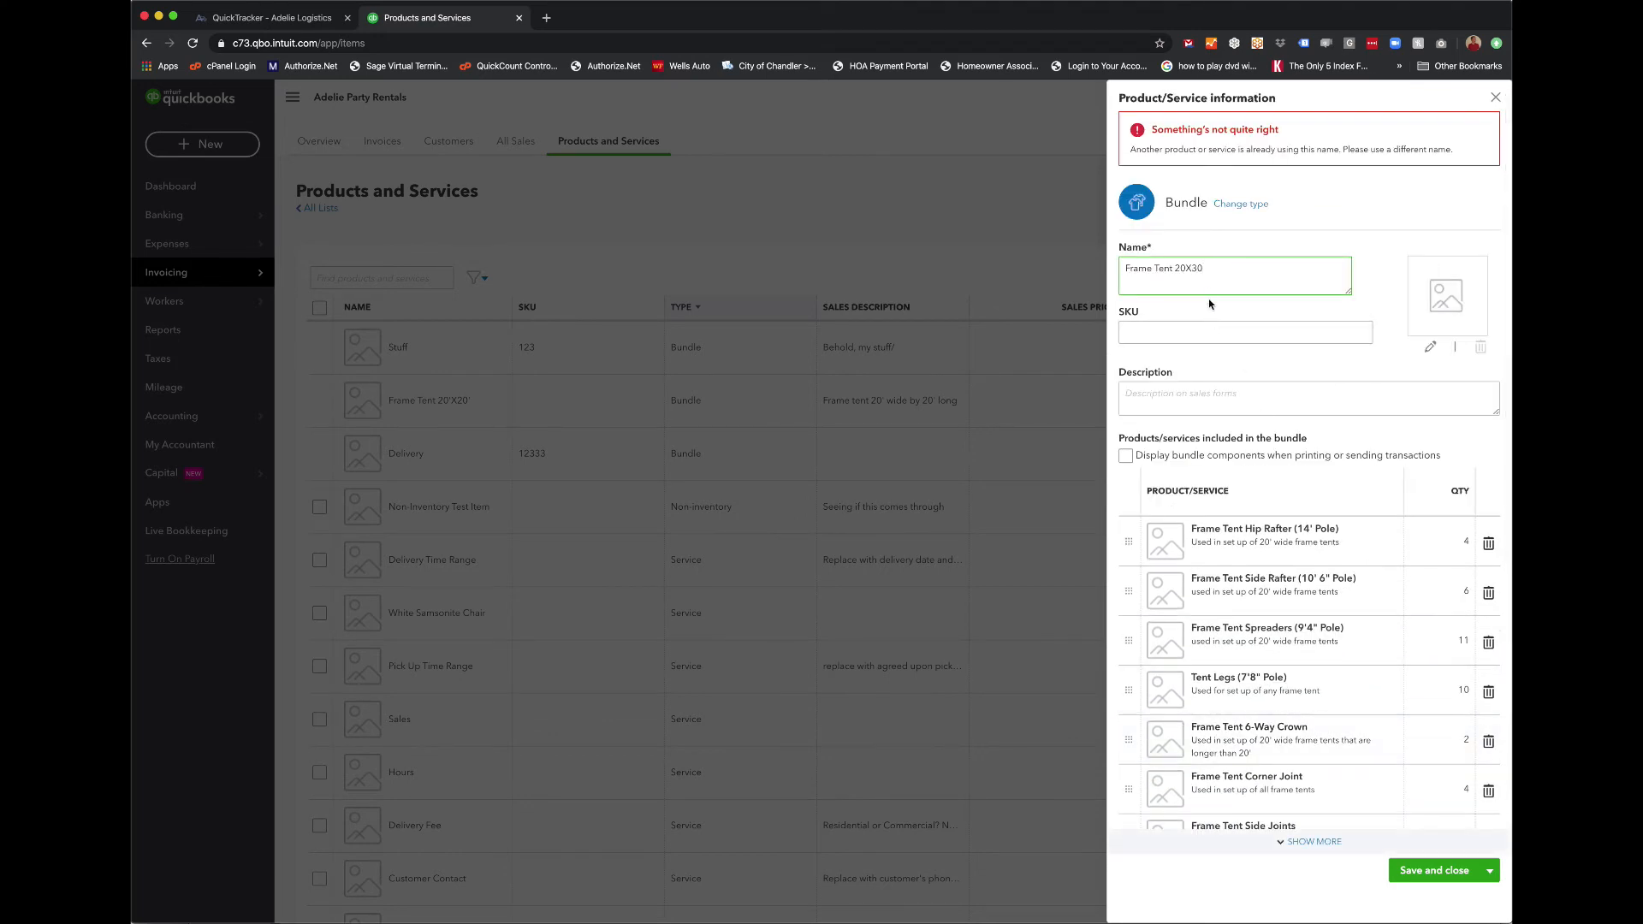
{"action": "left_click", "coordinate": [1206, 282]}
{"action": "scroll", "coordinate": [1207, 270], "scroll_direction": "down", "scroll_amount": 1}
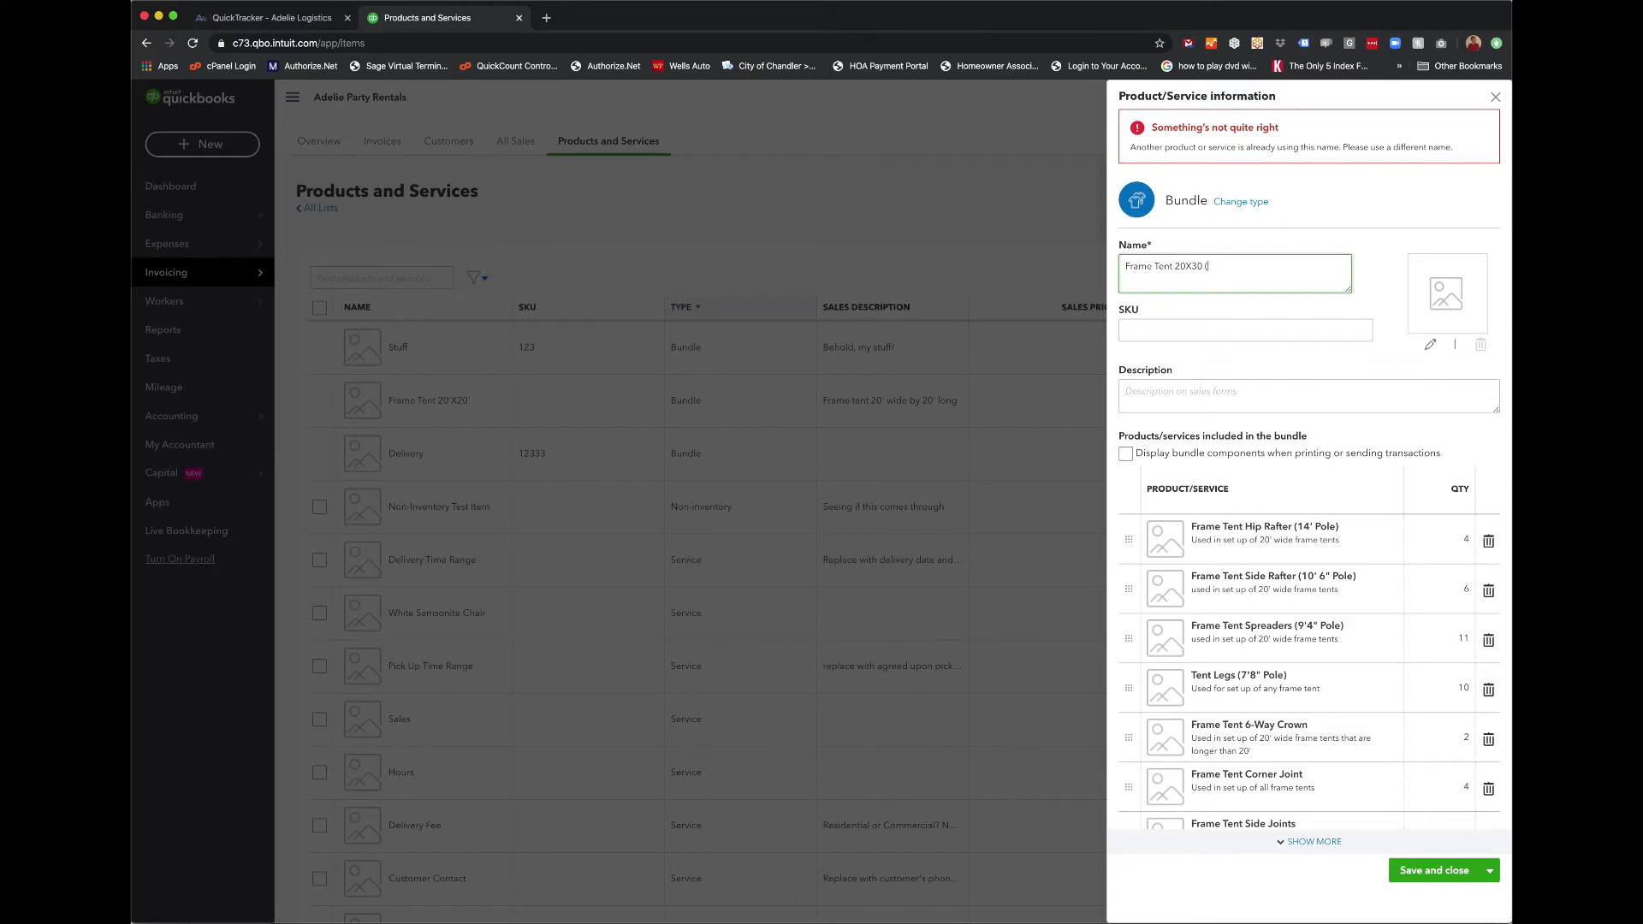
{"action": "type", "text": "Complete Tent)"}
{"action": "left_click", "coordinate": [1118, 308]}
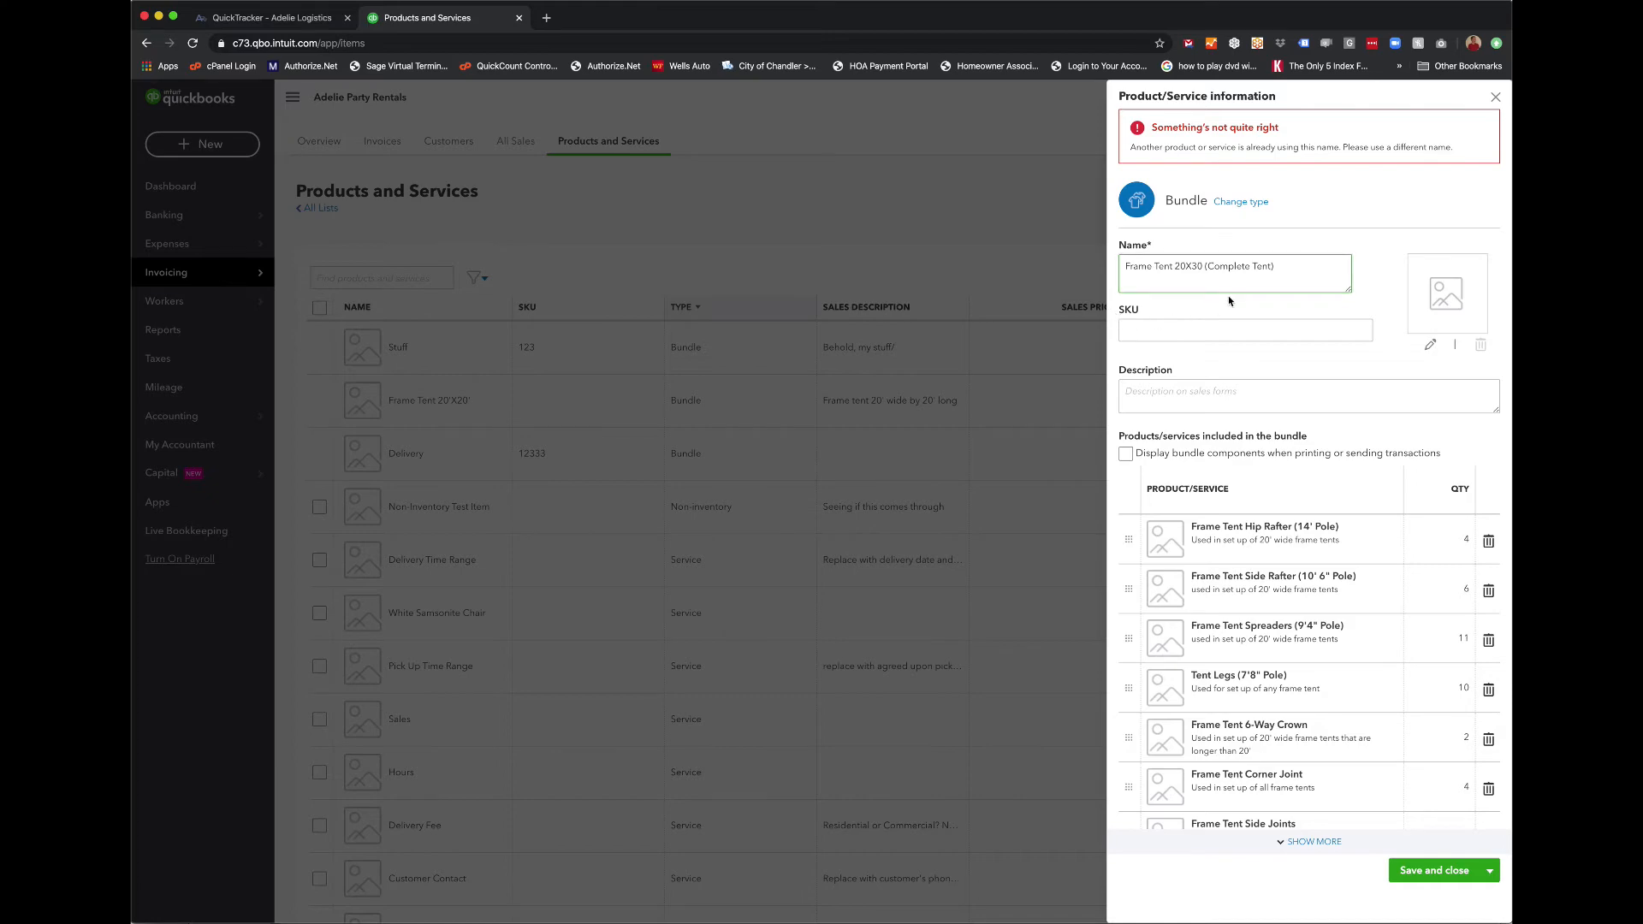
Step: Check the component list through to its last line and save the bundle
{"action": "scroll", "coordinate": [1343, 587], "scroll_direction": "down", "scroll_amount": 4}
{"action": "scroll", "coordinate": [1343, 588], "scroll_direction": "down", "scroll_amount": 3}
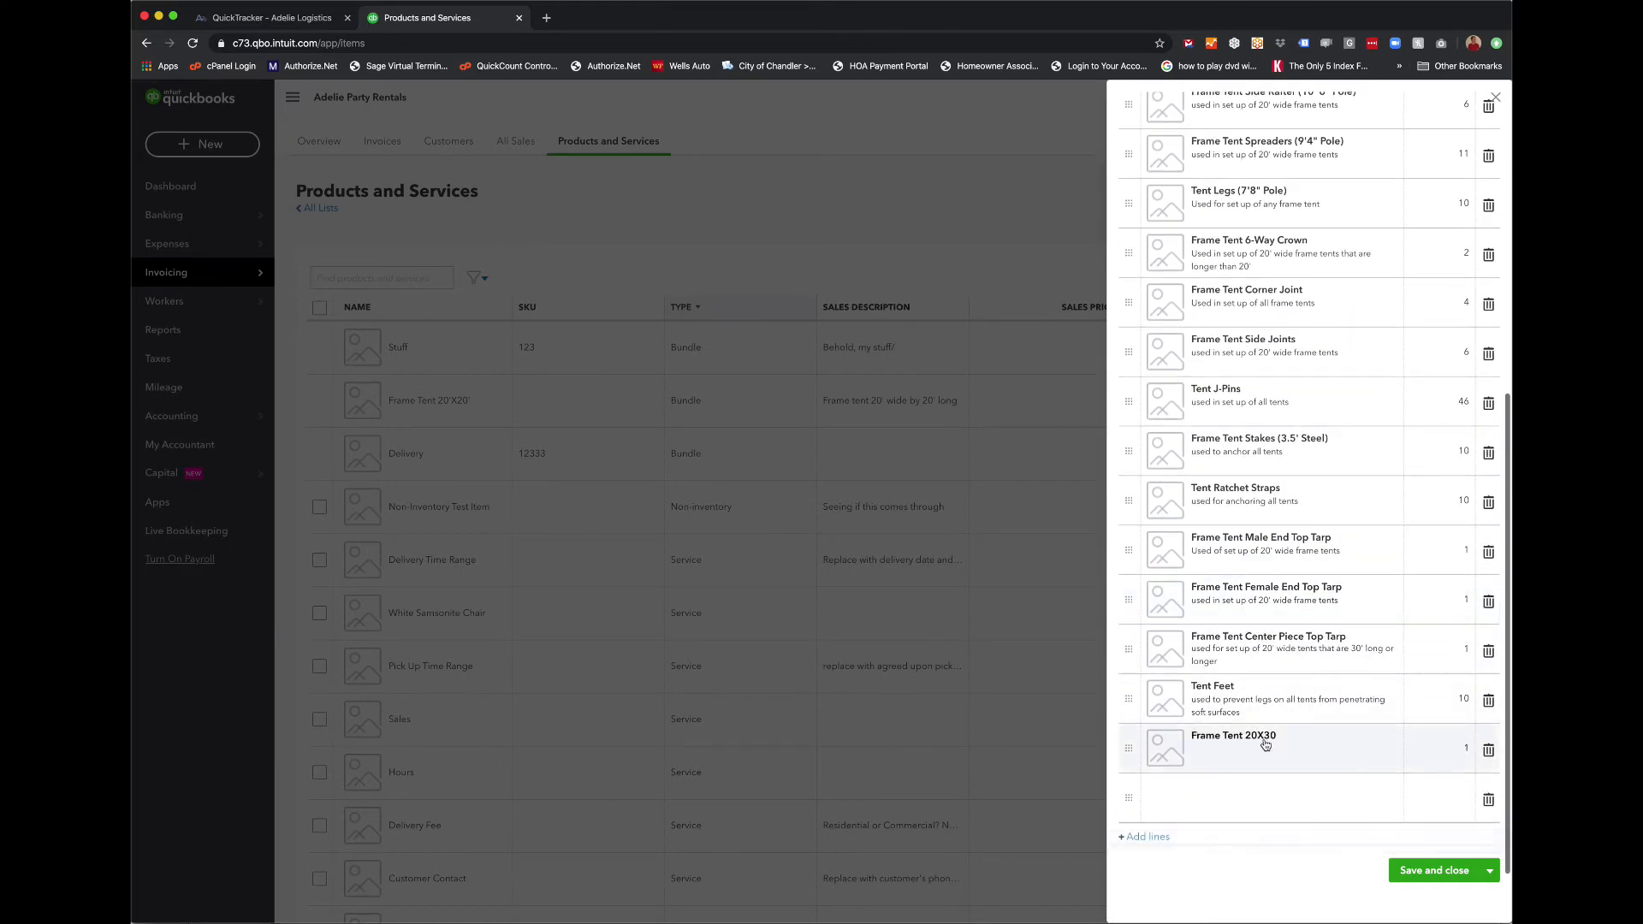
{"action": "scroll", "coordinate": [1368, 625], "scroll_direction": "up", "scroll_amount": 6}
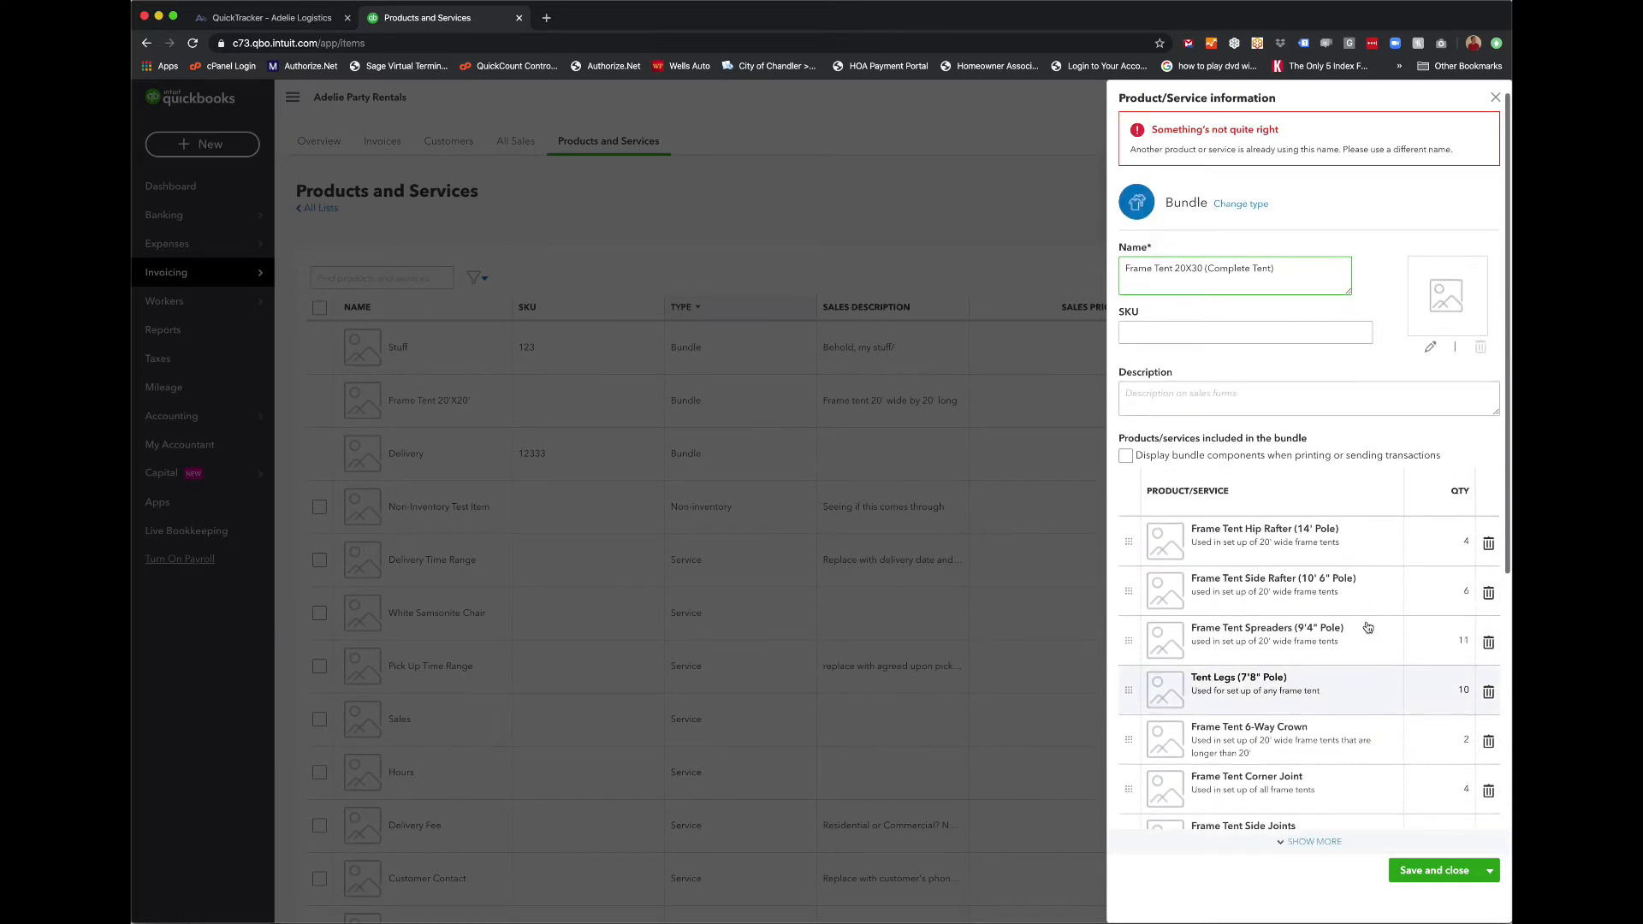
{"action": "left_click", "coordinate": [1441, 877]}
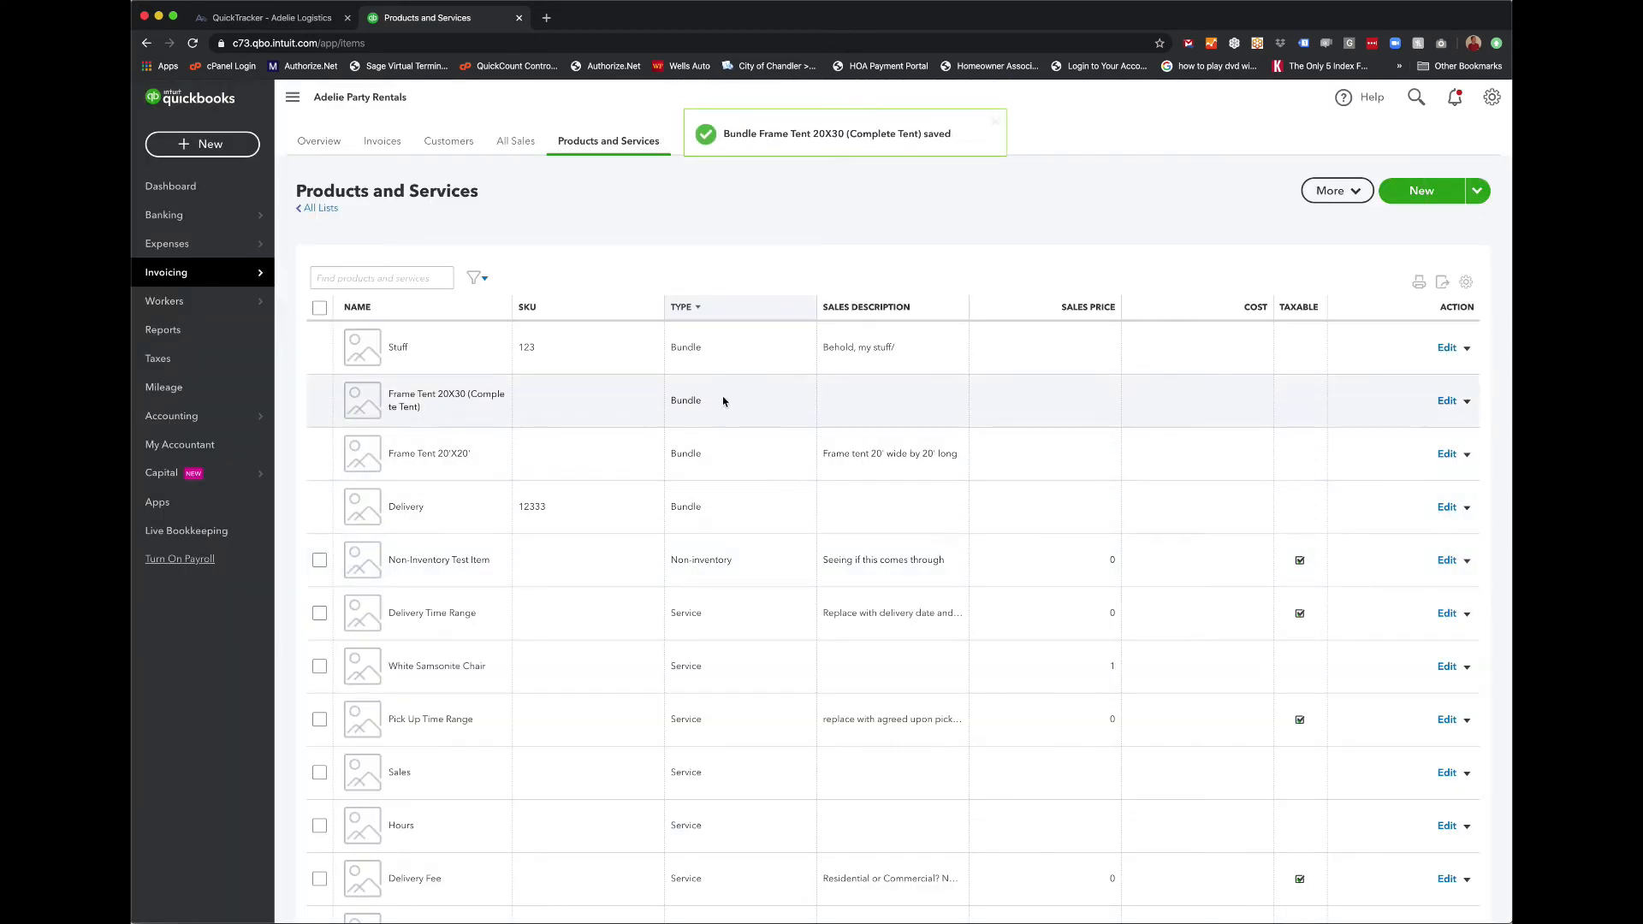
Step: Start a new invoice and add the Frame Tent 20X30 (Complete Tent) bundle as its first line
{"action": "left_click", "coordinate": [178, 281]}
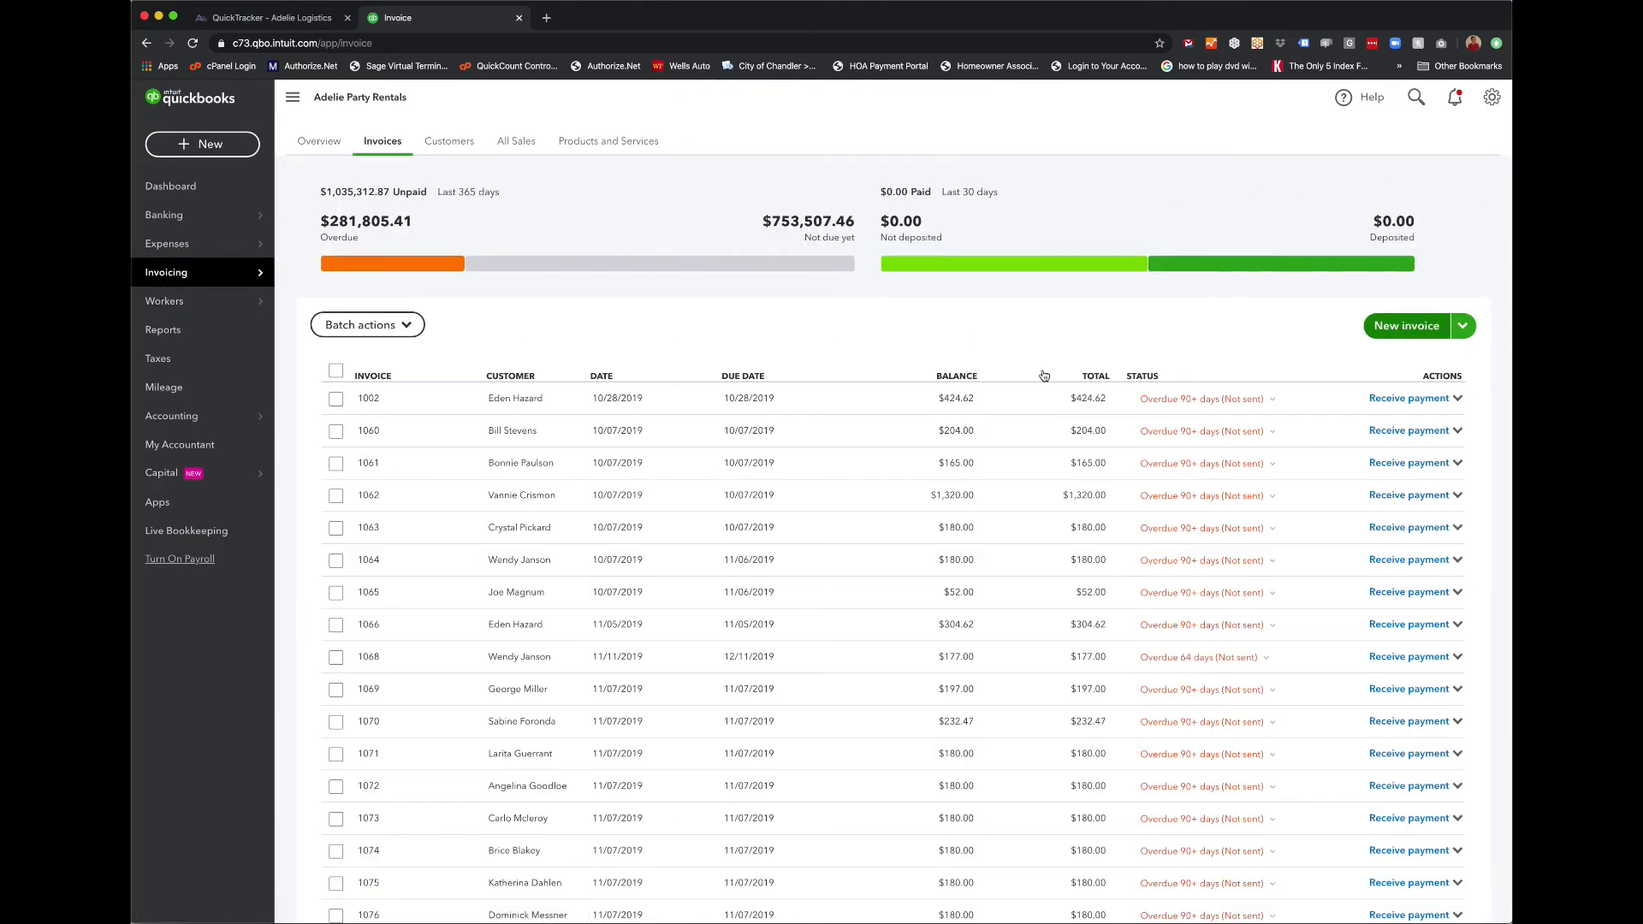
{"action": "left_click", "coordinate": [1408, 326]}
{"action": "left_click", "coordinate": [258, 427]}
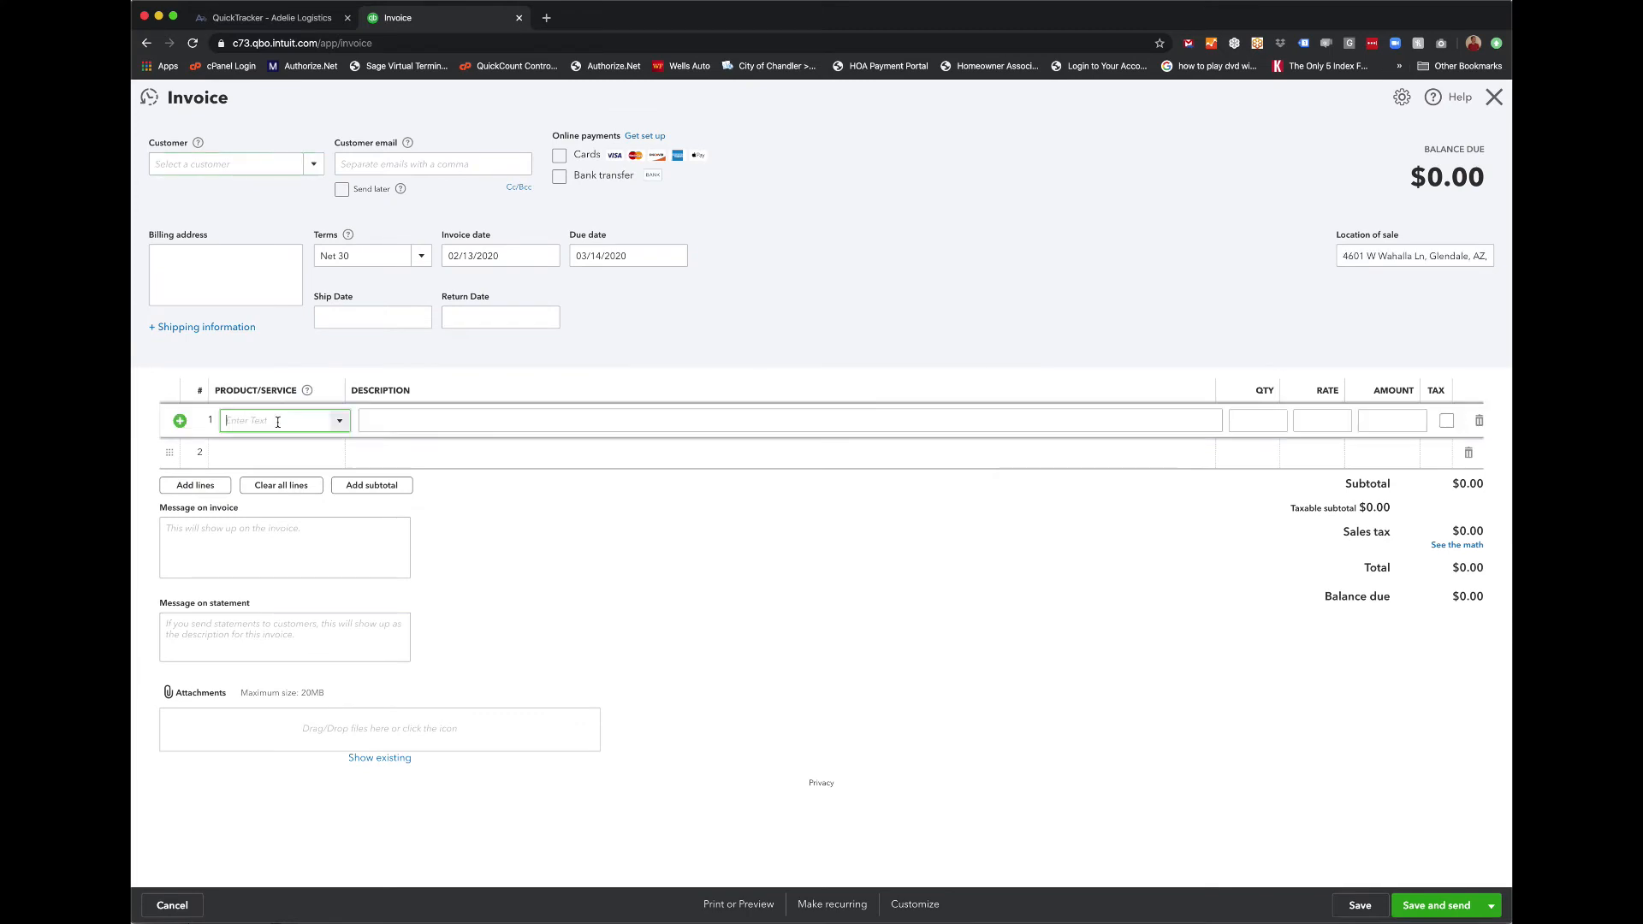
{"action": "type", "text": "Frame"}
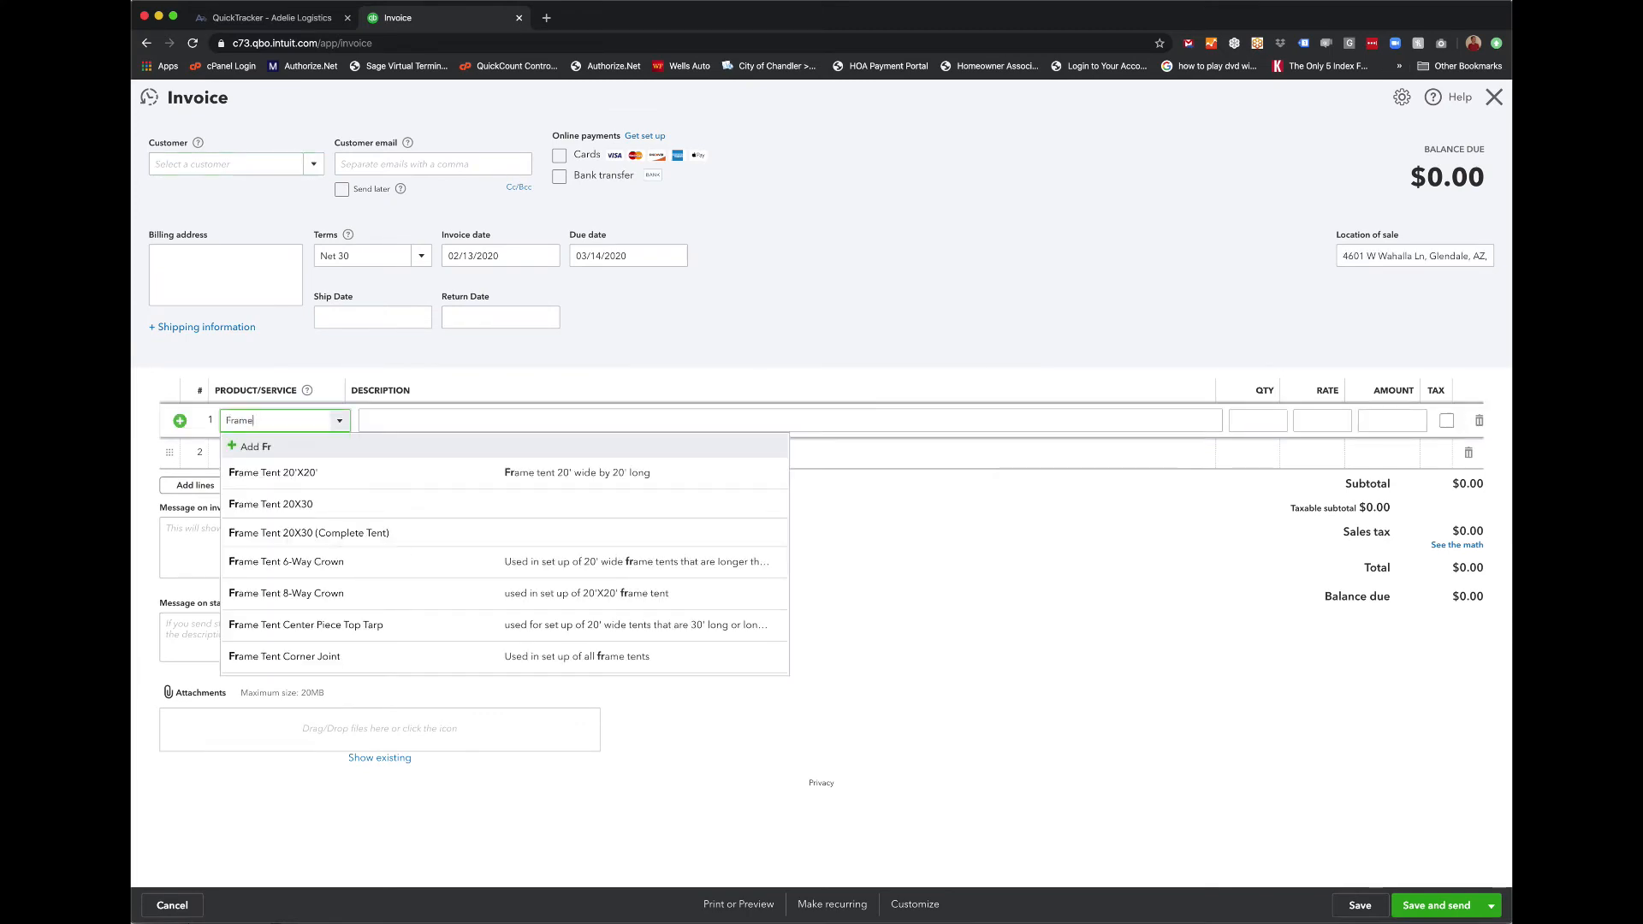
{"action": "key", "text": "Down"}
{"action": "key", "text": "Down"}
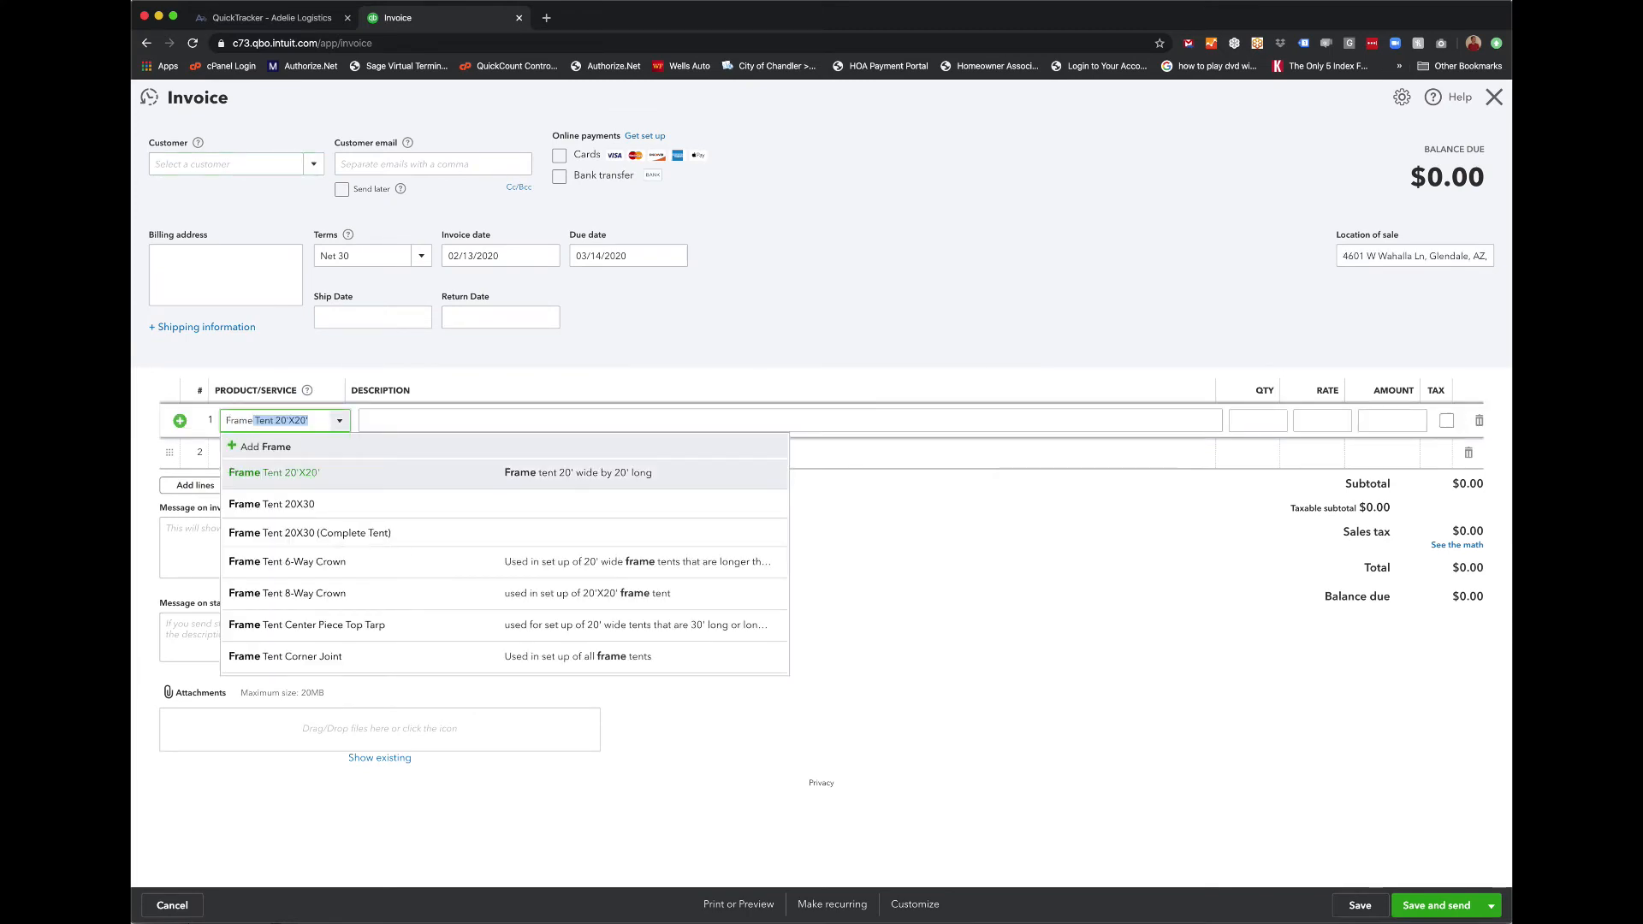
{"action": "key", "text": "Down"}
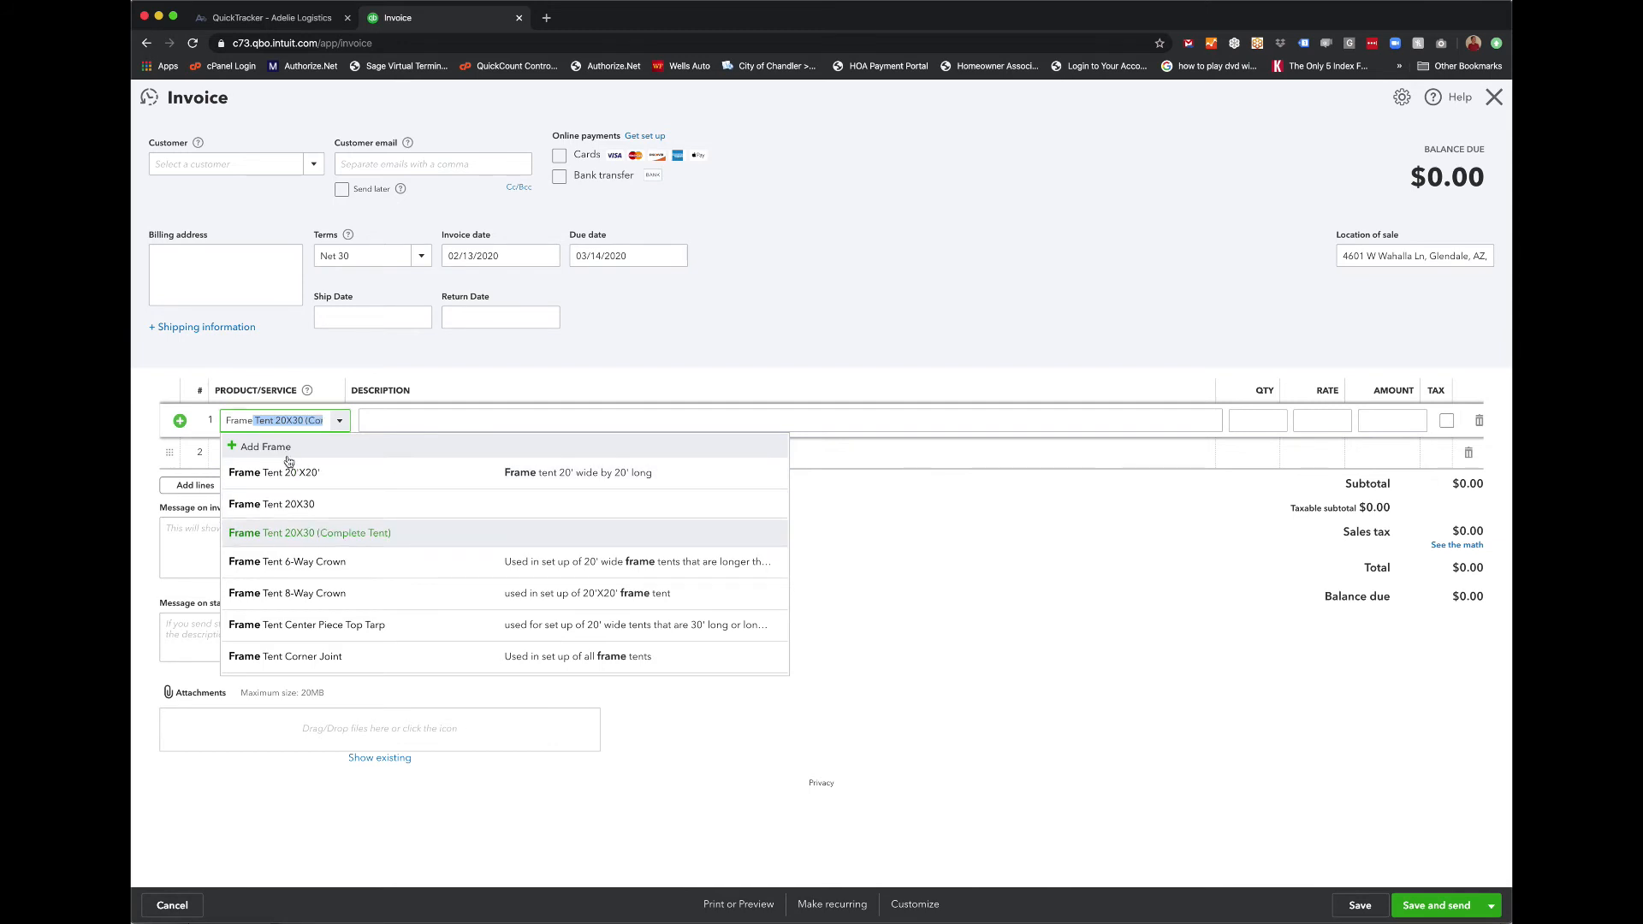
{"action": "left_click", "coordinate": [358, 536]}
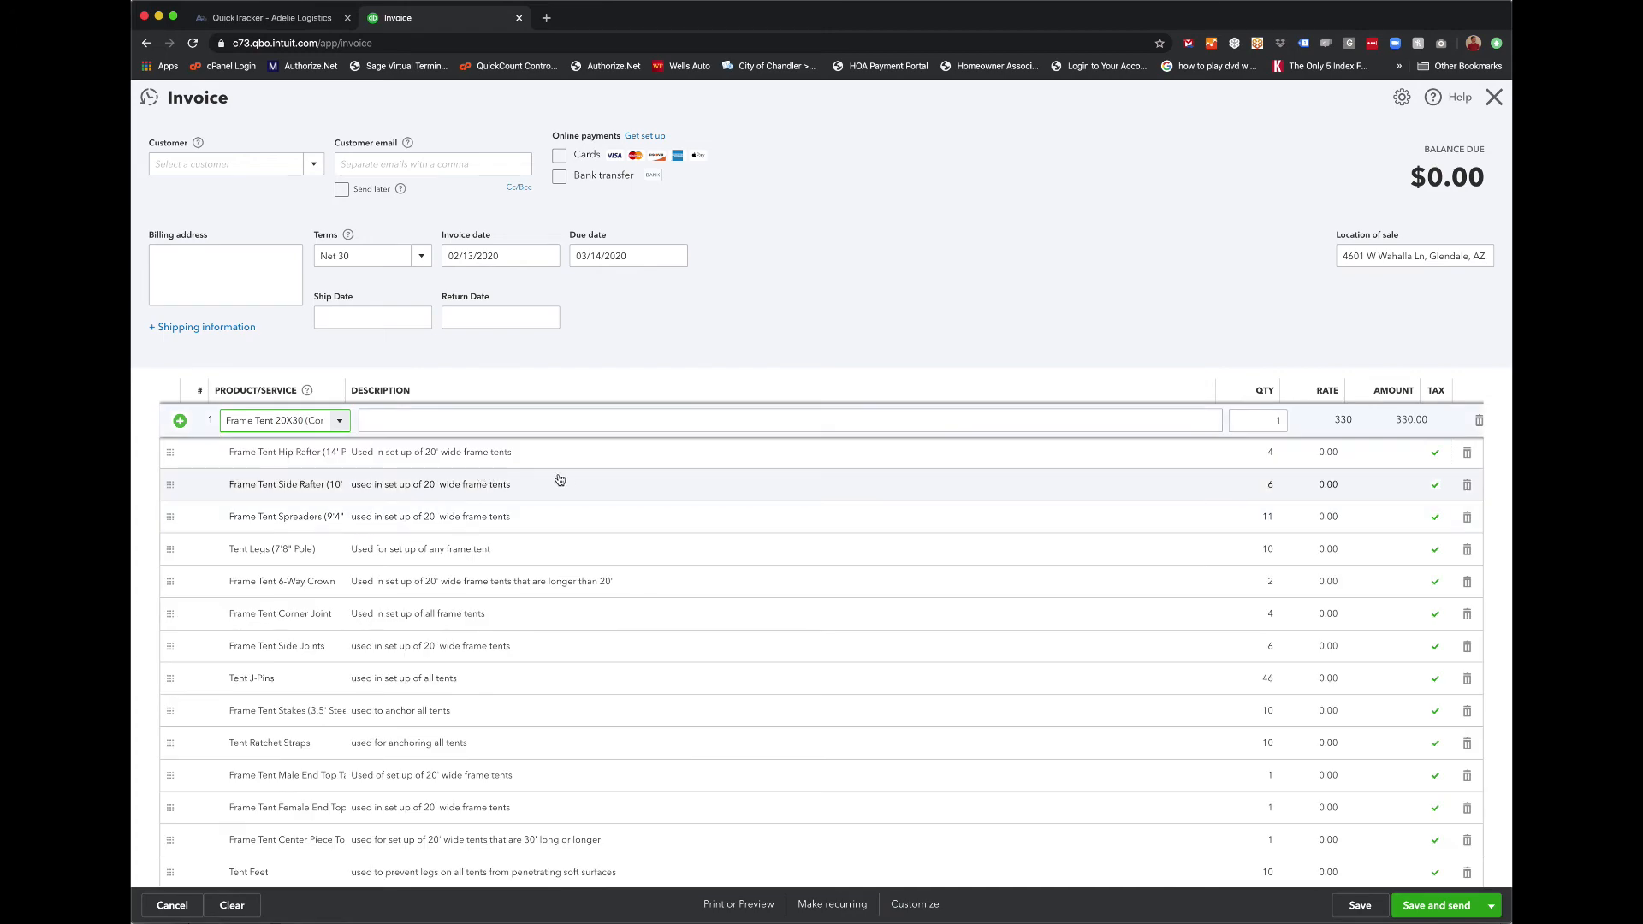
Step: Examine the bundle's component lines on the invoice, comparing their quantities and rates with the bundle's overall rate
{"action": "scroll", "coordinate": [577, 472], "scroll_direction": "down", "scroll_amount": 2}
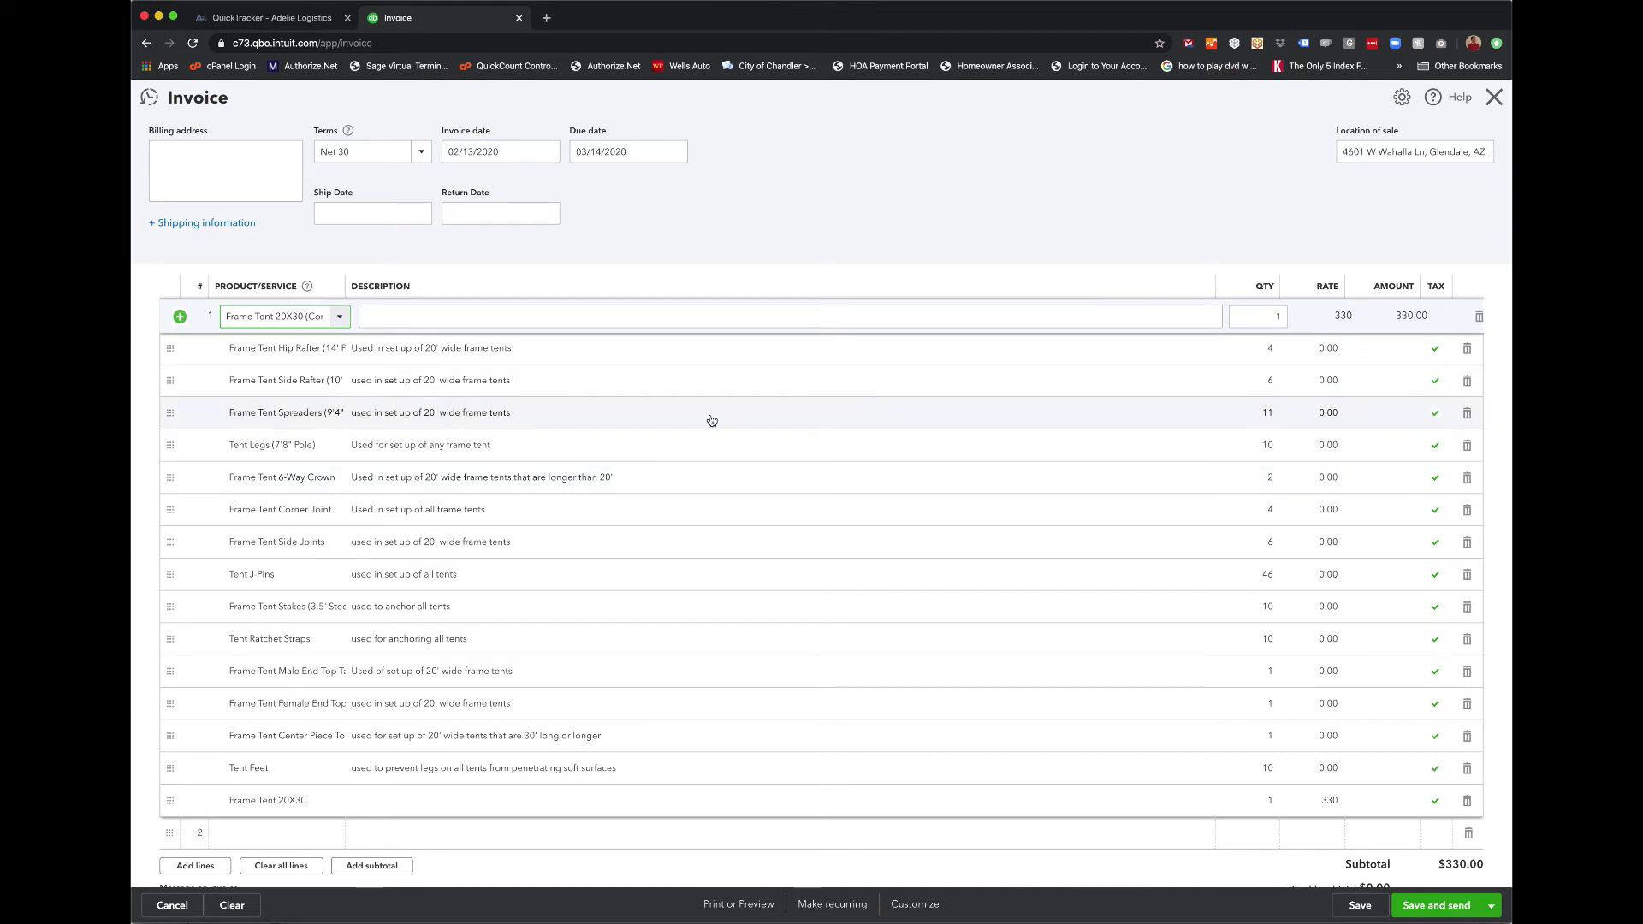
{"action": "scroll", "coordinate": [687, 420], "scroll_direction": "down", "scroll_amount": 2}
{"action": "scroll", "coordinate": [686, 420], "scroll_direction": "down", "scroll_amount": 1}
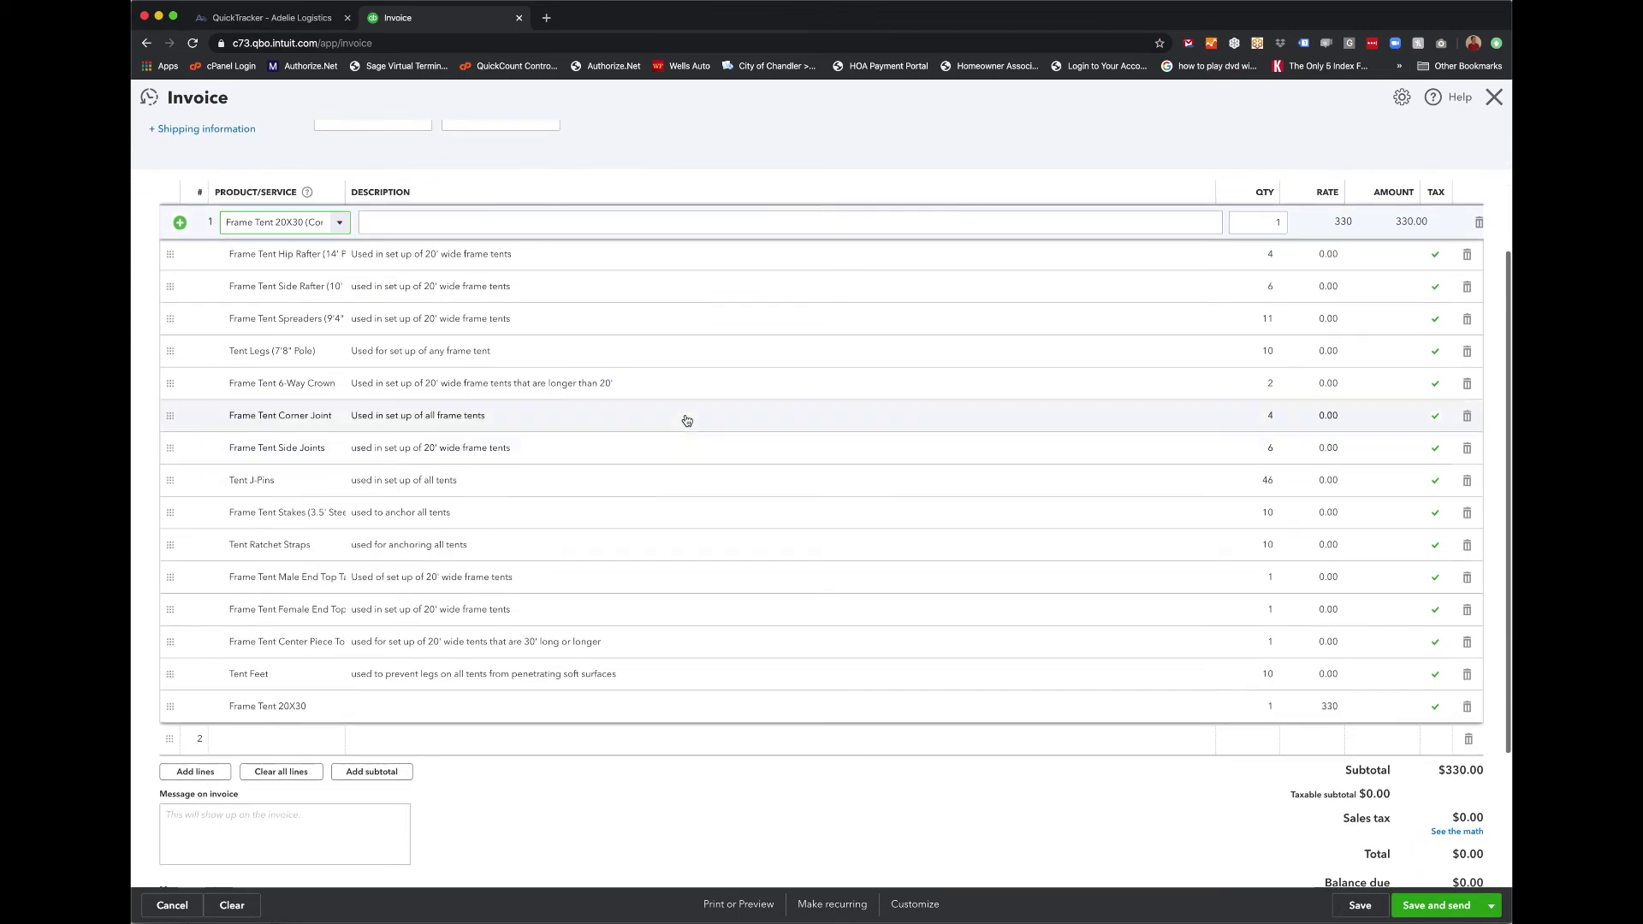
{"action": "scroll", "coordinate": [644, 341], "scroll_direction": "down", "scroll_amount": 1}
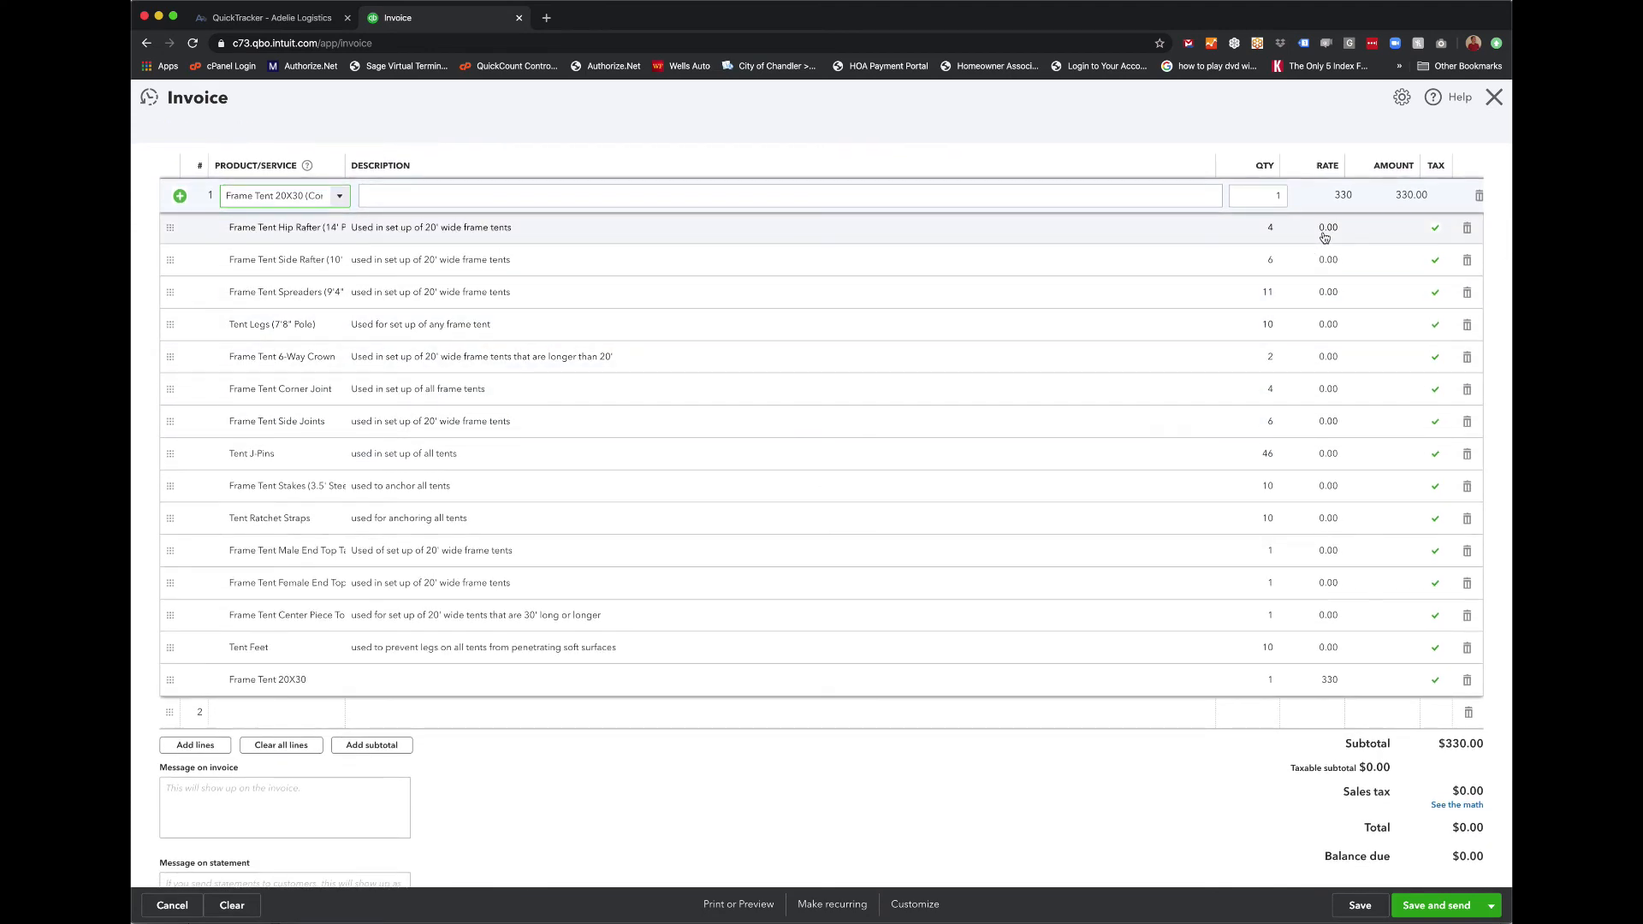
{"action": "scroll", "coordinate": [1339, 311], "scroll_direction": "down", "scroll_amount": 2}
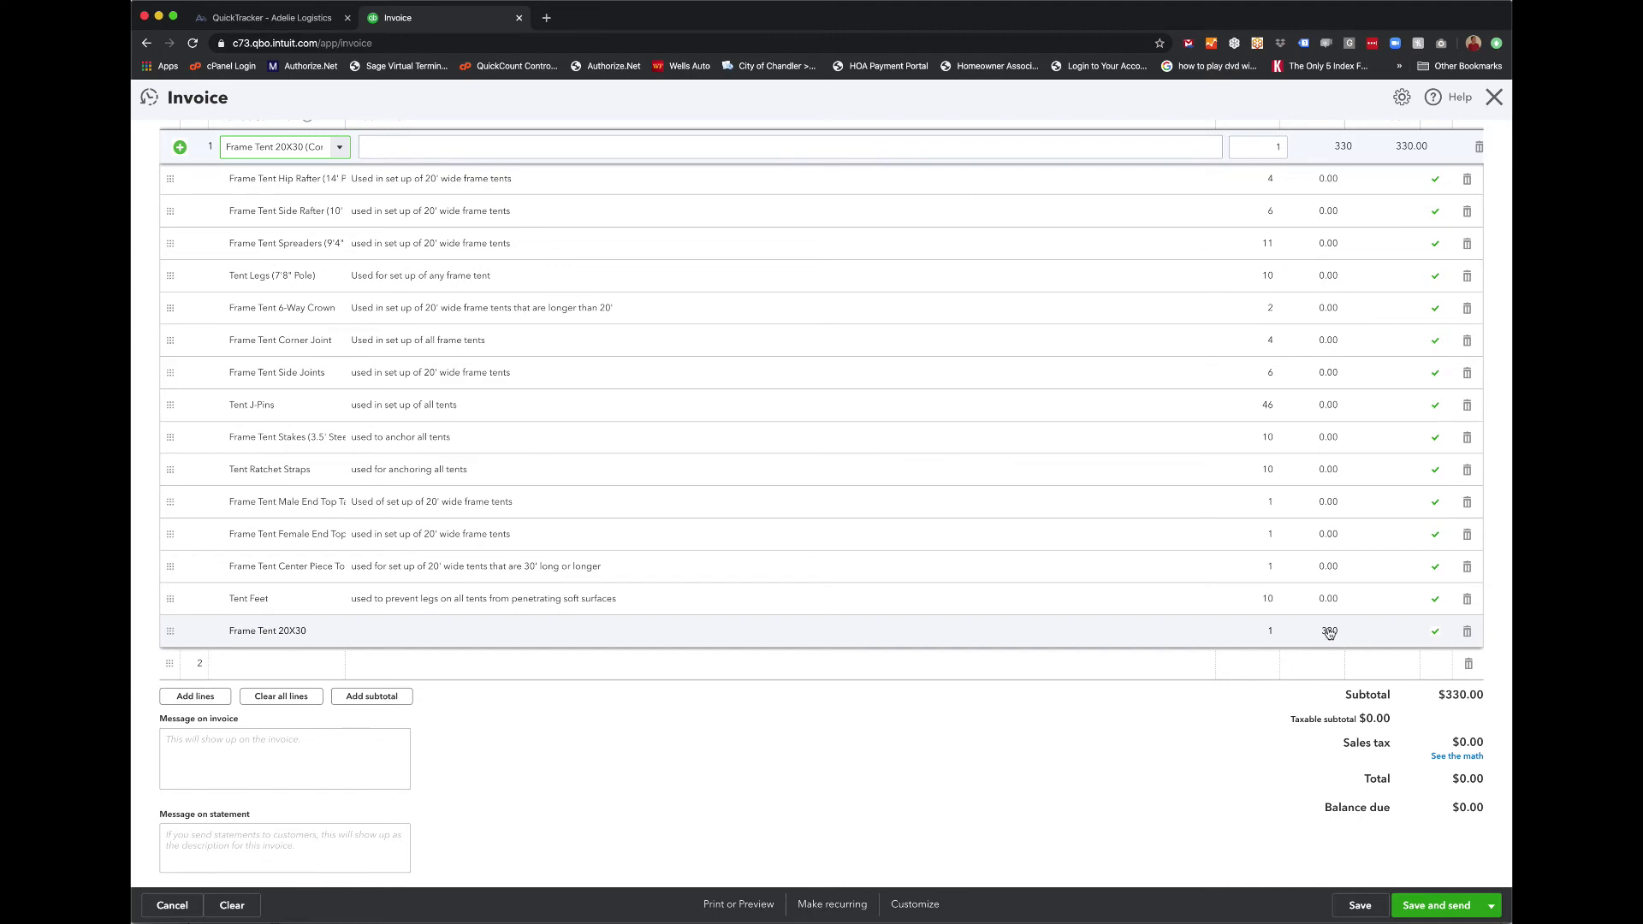
{"action": "scroll", "coordinate": [1340, 633], "scroll_direction": "up", "scroll_amount": 3}
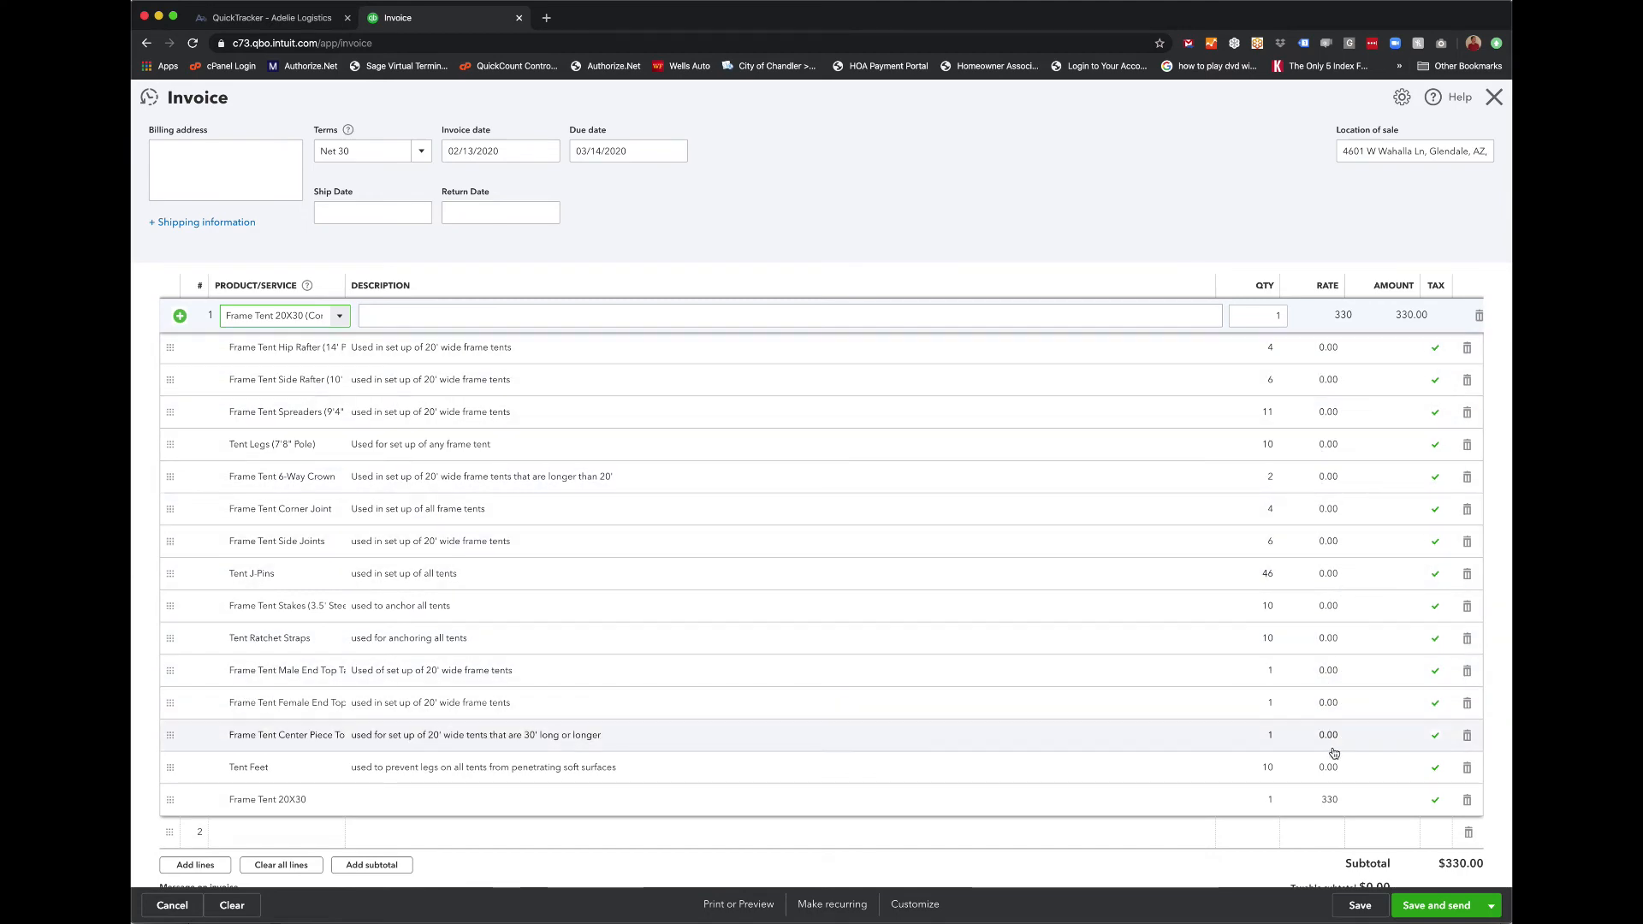
{"action": "scroll", "coordinate": [1331, 745], "scroll_direction": "down", "scroll_amount": 1}
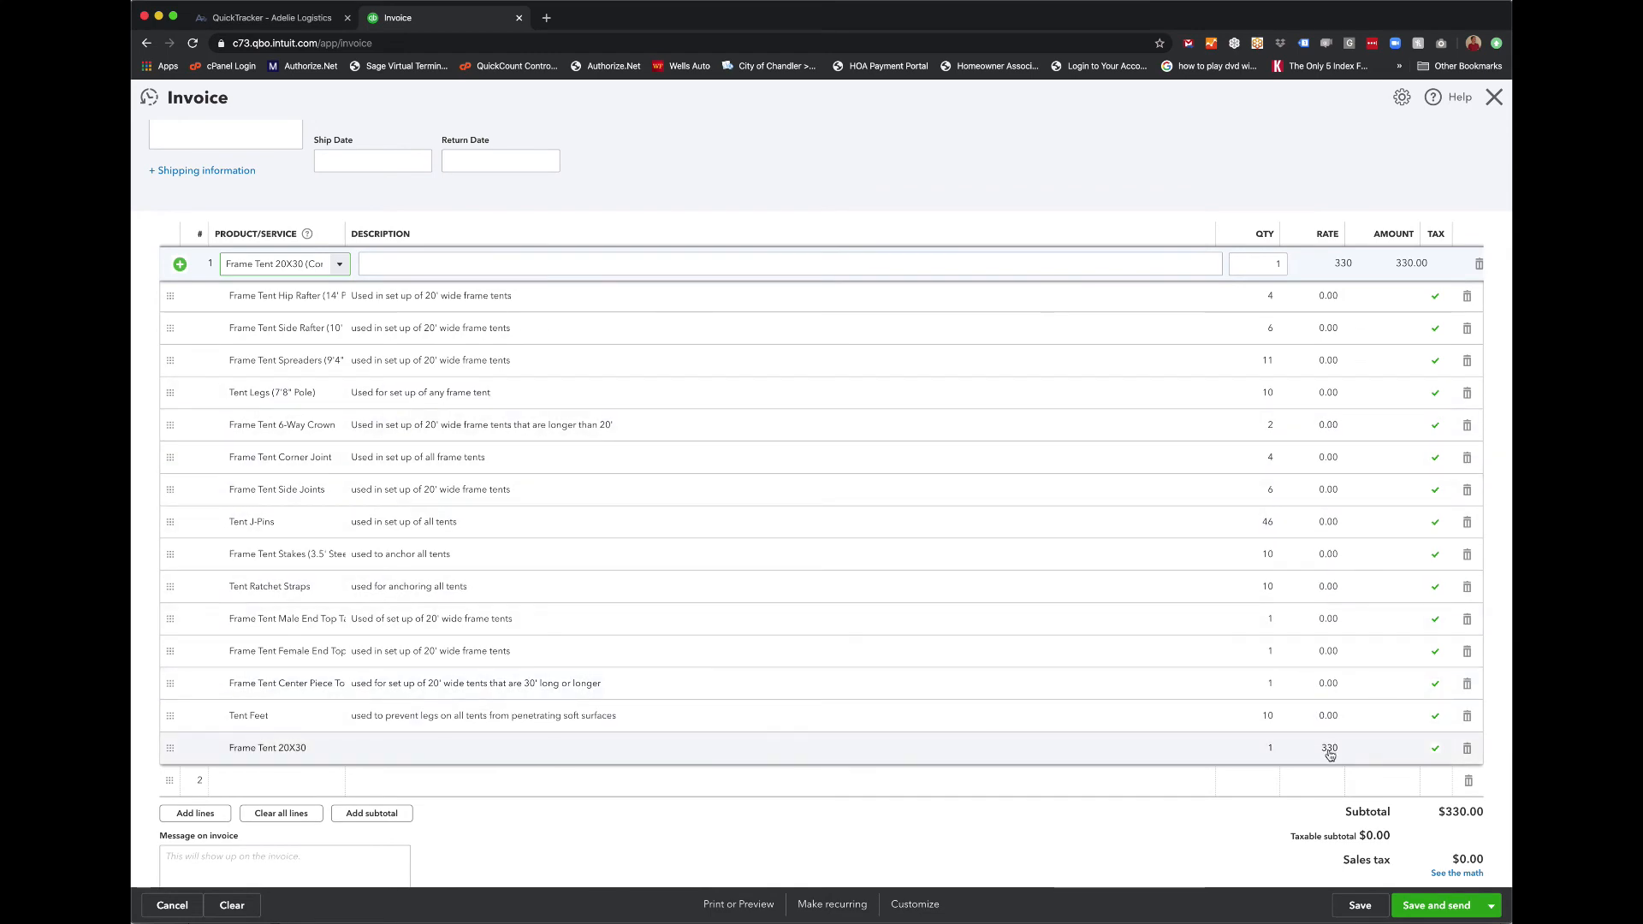
{"action": "scroll", "coordinate": [1331, 650], "scroll_direction": "up", "scroll_amount": 2}
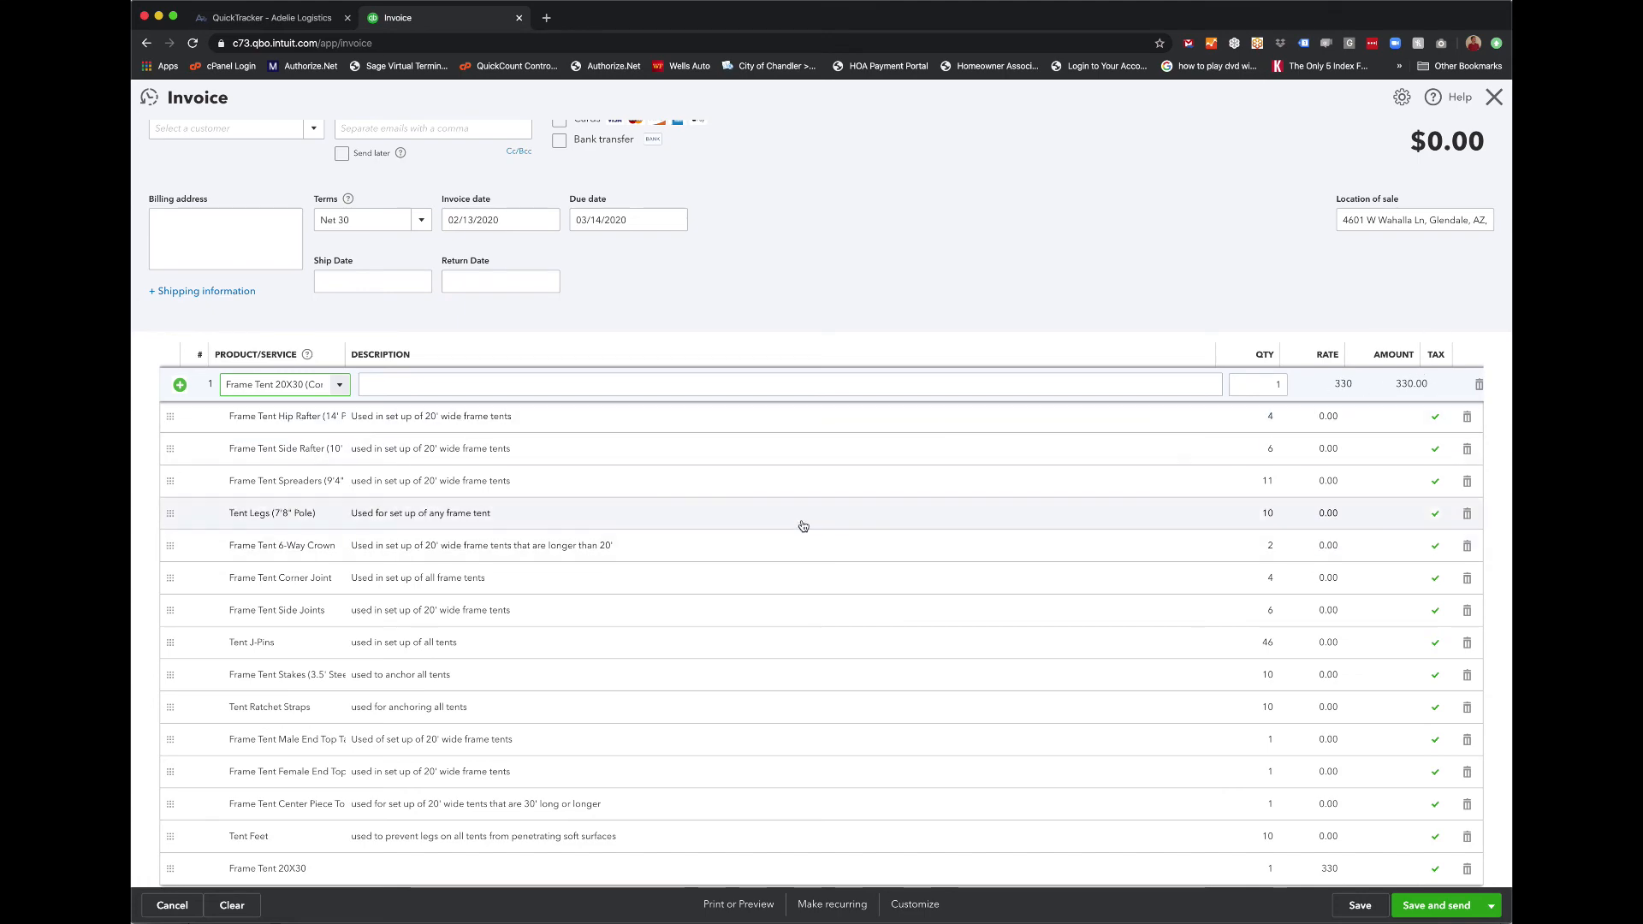
{"action": "scroll", "coordinate": [804, 526], "scroll_direction": "down", "scroll_amount": 1}
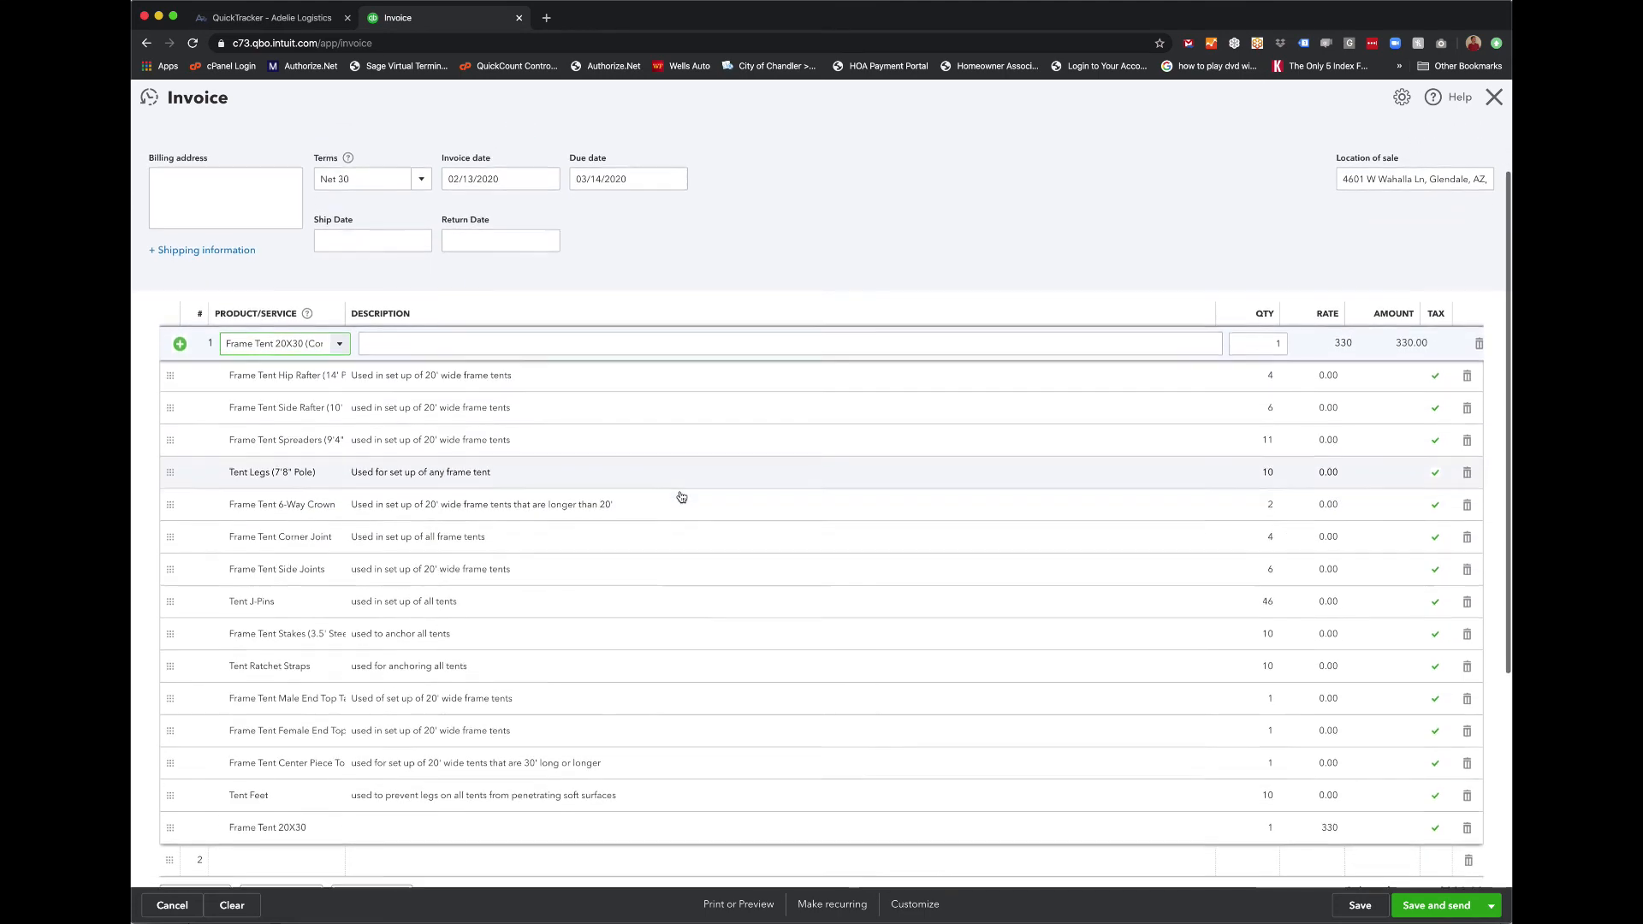
Step: Set the quantity of the Frame Tent 20X30 (Complete Tent) bundle on the invoice to 4
{"action": "left_click", "coordinate": [1265, 340]}
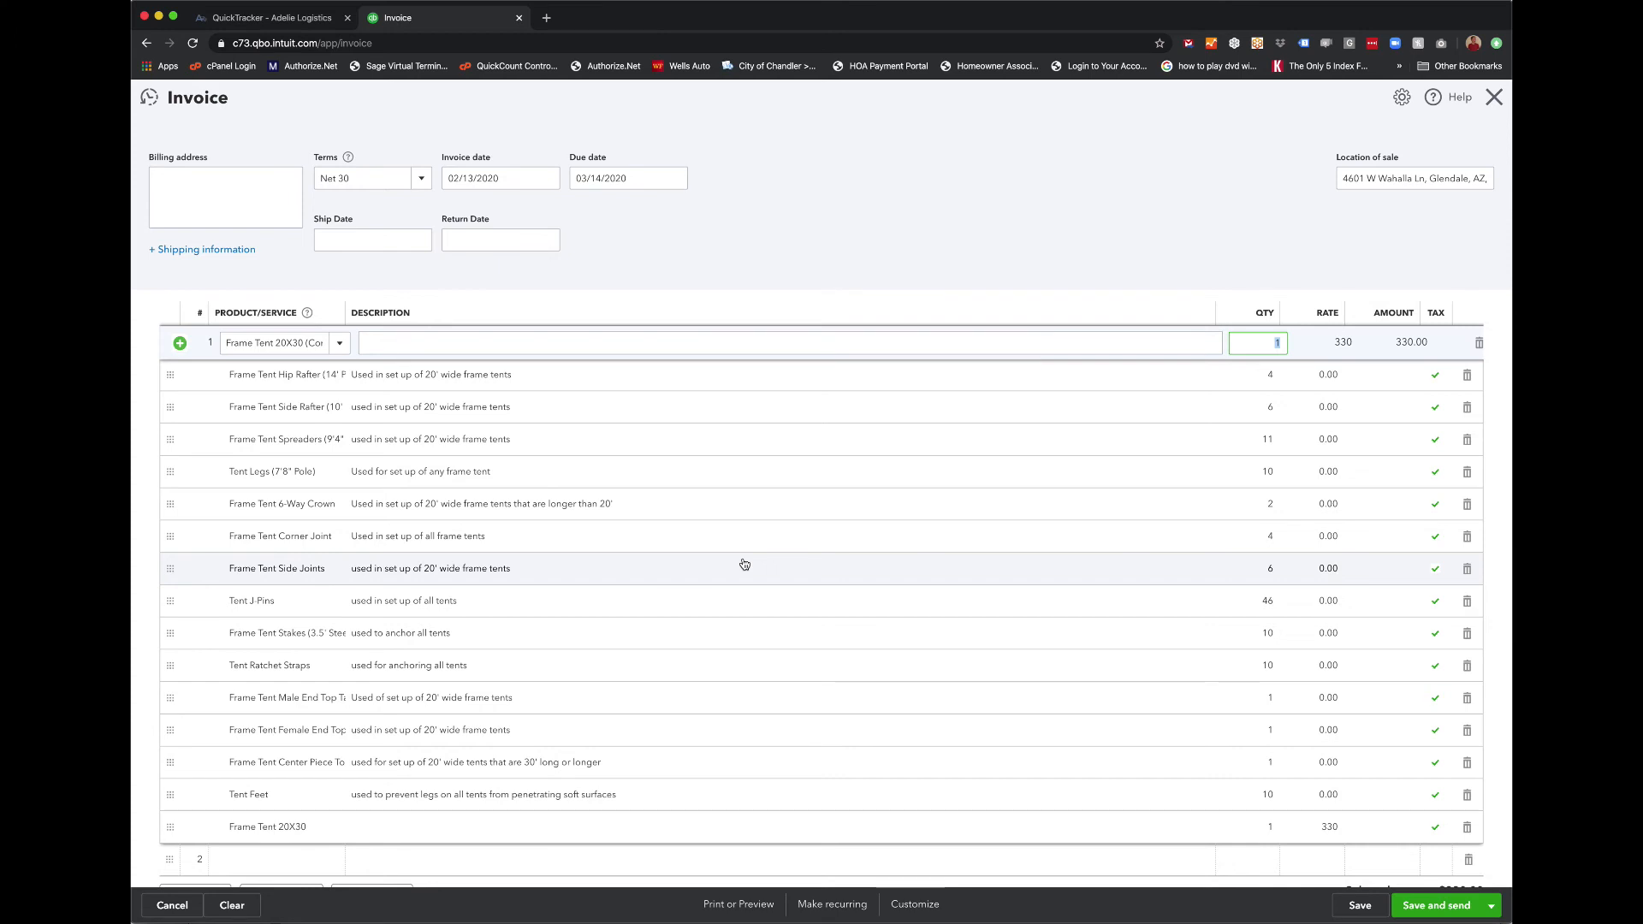
{"action": "type", "text": "4"}
{"action": "key", "text": "Tab"}
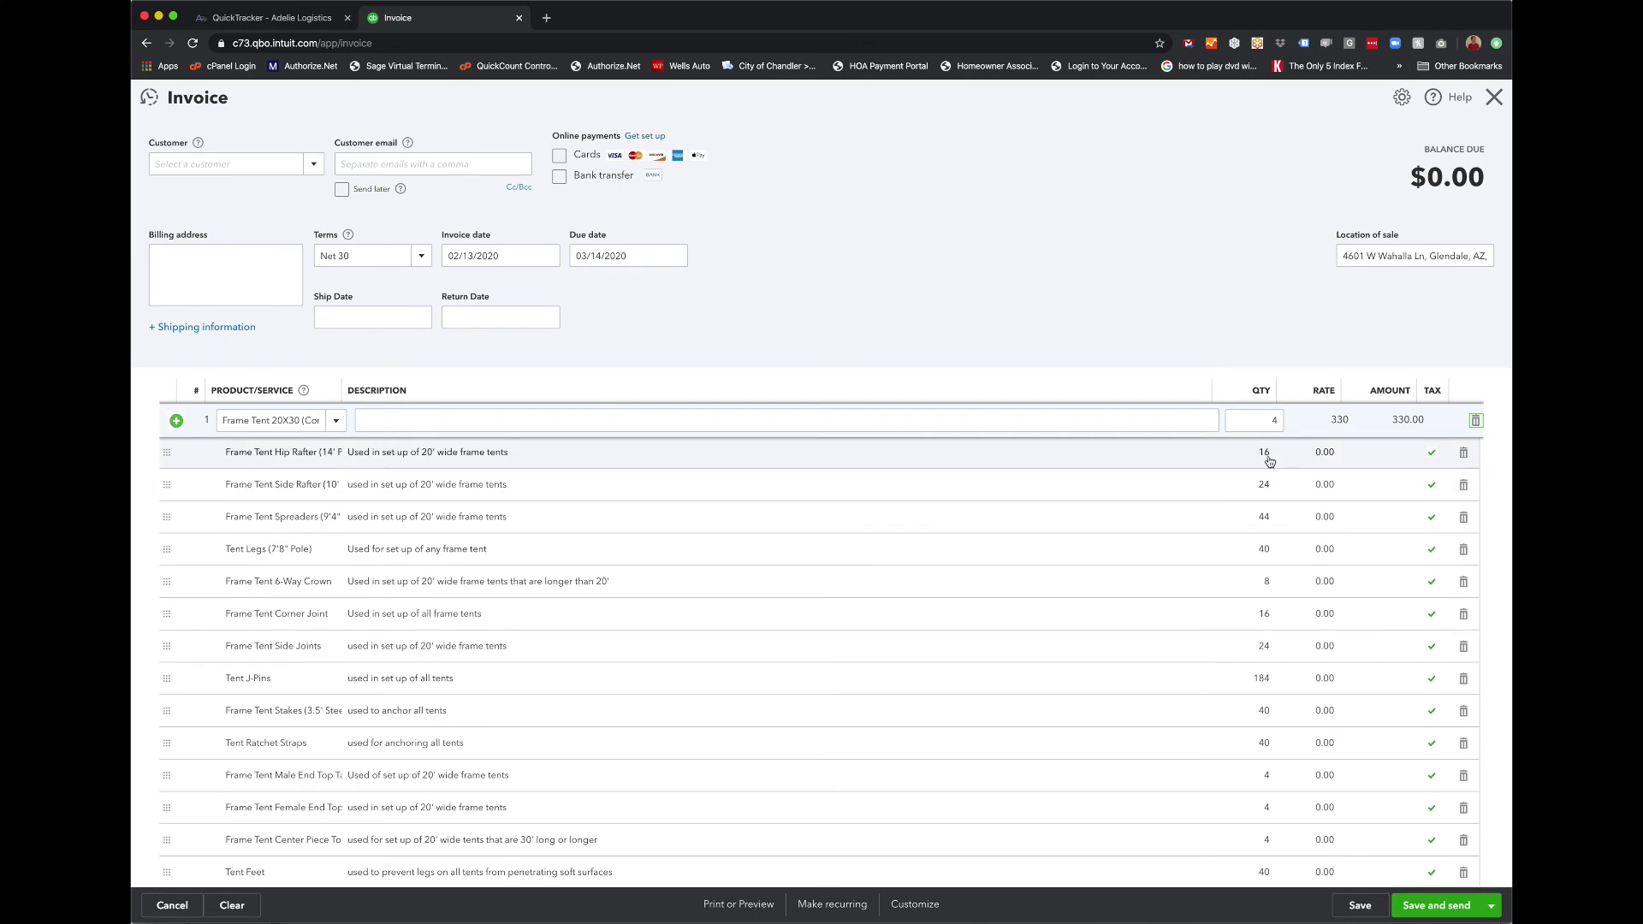
Step: Examine how the component quantities and the invoice subtotal scale with the new bundle quantity
{"action": "scroll", "coordinate": [1270, 462], "scroll_direction": "down", "scroll_amount": 1}
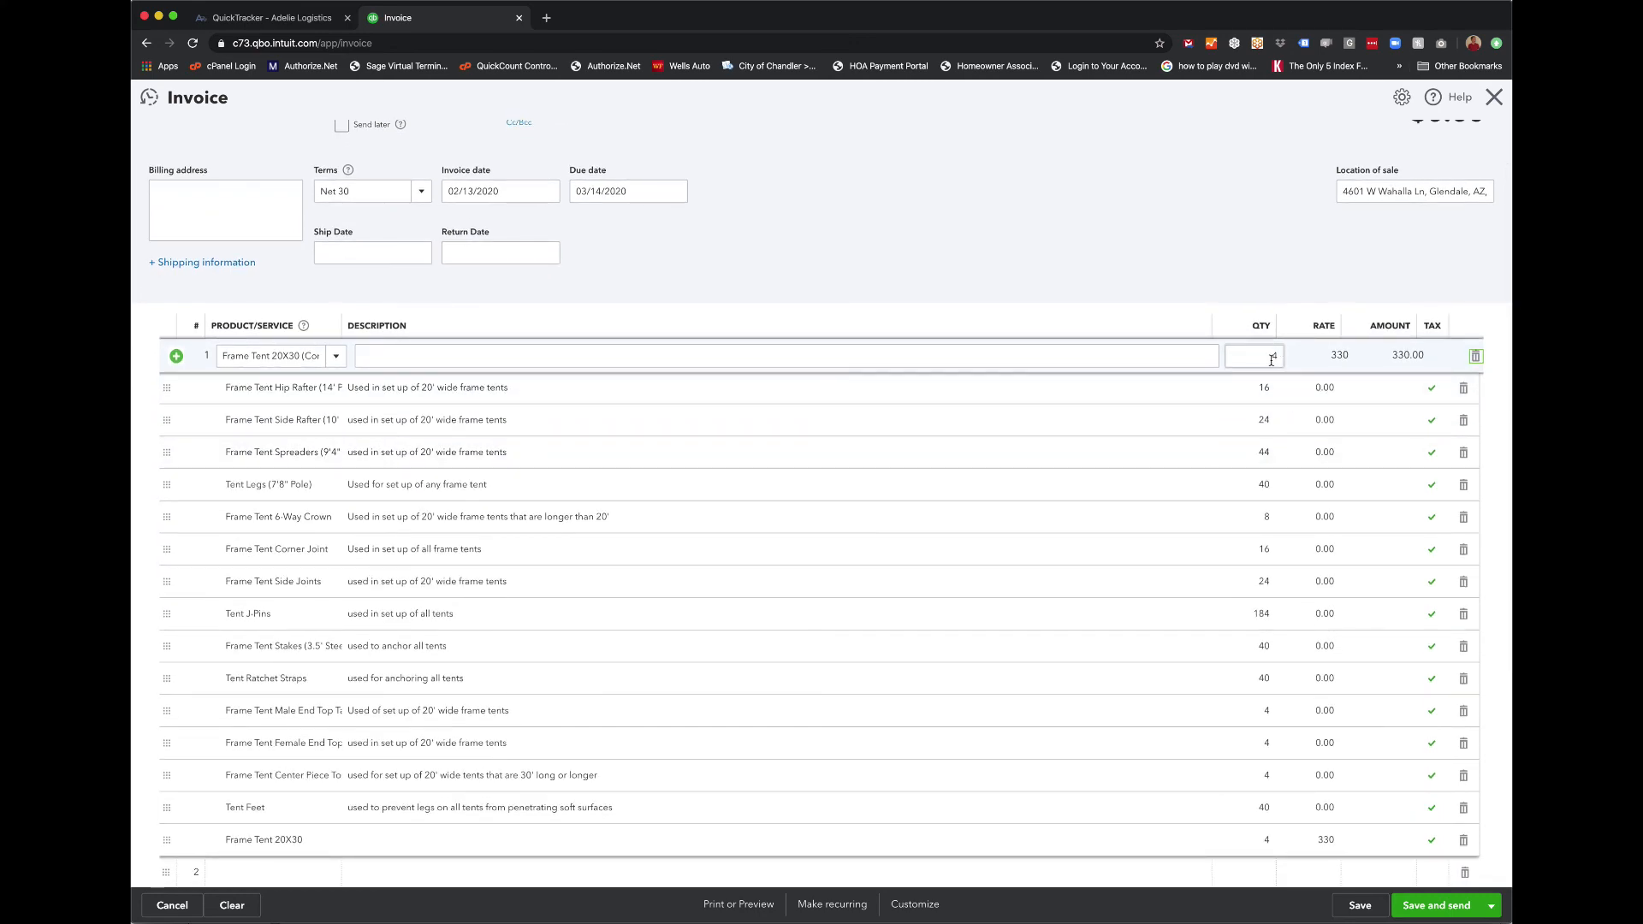
{"action": "scroll", "coordinate": [1272, 471], "scroll_direction": "down", "scroll_amount": 1}
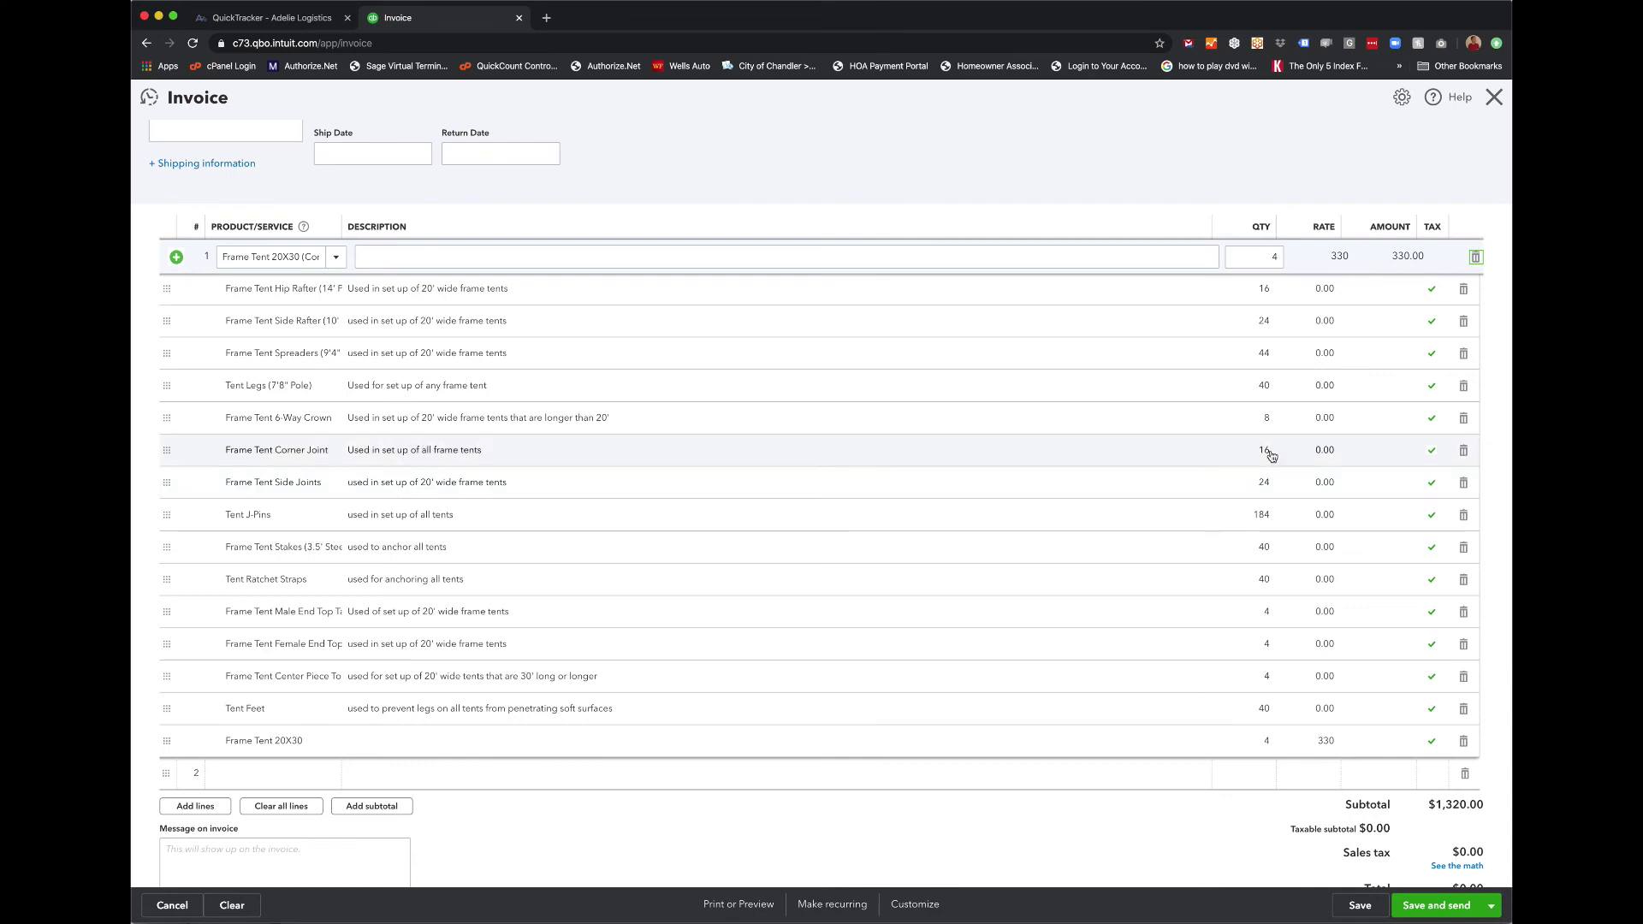
{"action": "scroll", "coordinate": [1269, 437], "scroll_direction": "down", "scroll_amount": 1}
{"action": "scroll", "coordinate": [1270, 458], "scroll_direction": "up", "scroll_amount": 2}
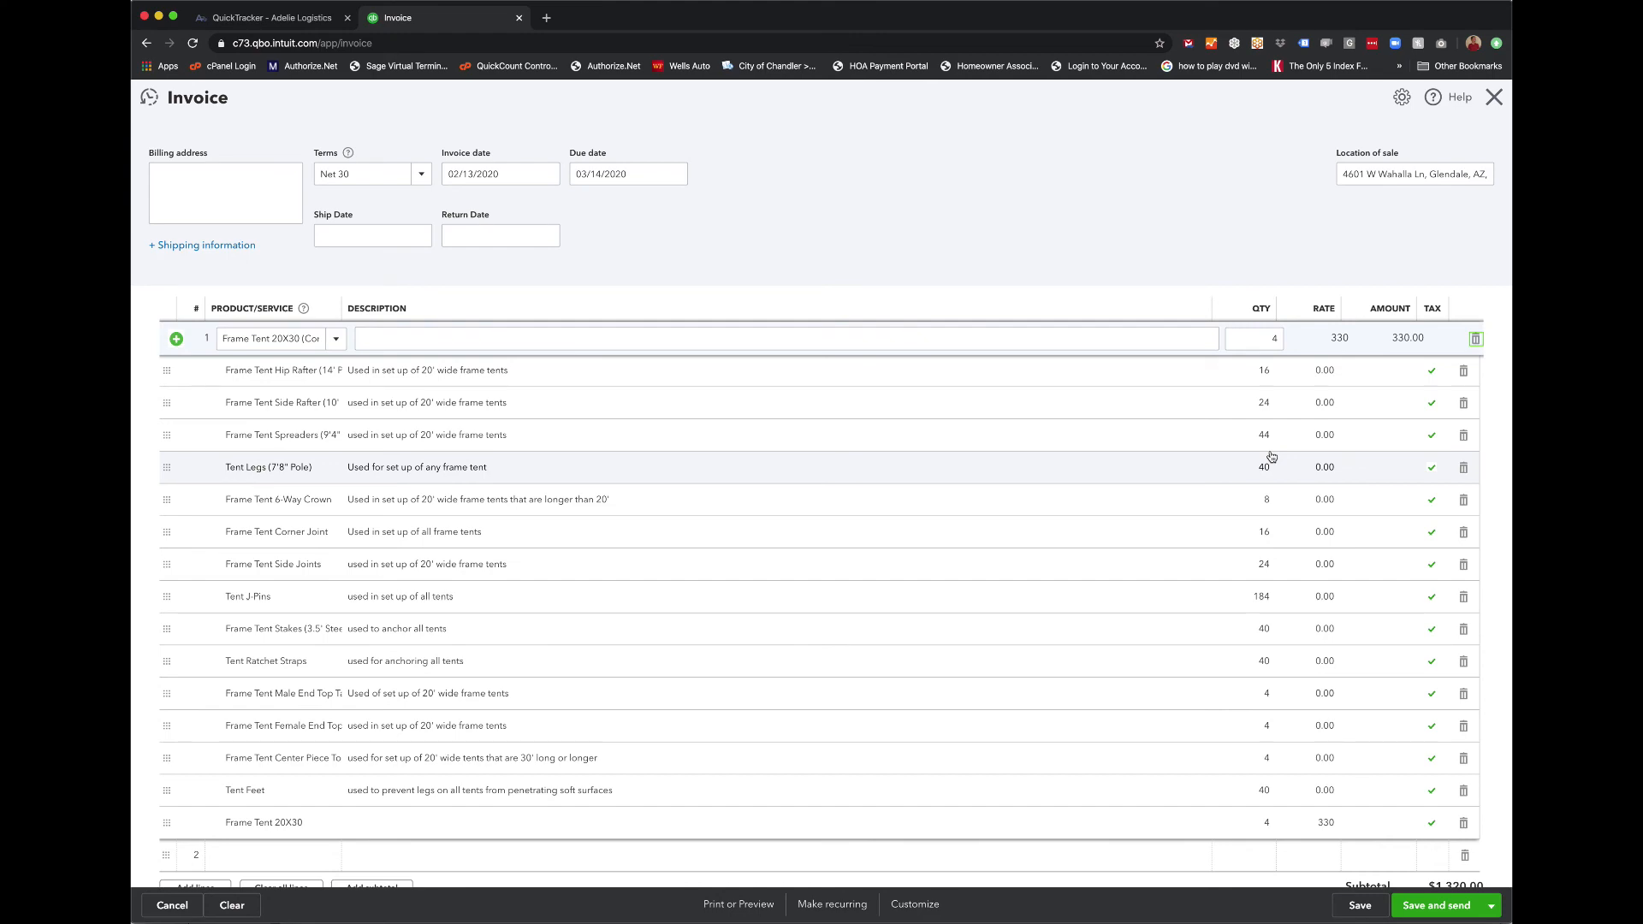
{"action": "scroll", "coordinate": [1272, 458], "scroll_direction": "down", "scroll_amount": 1}
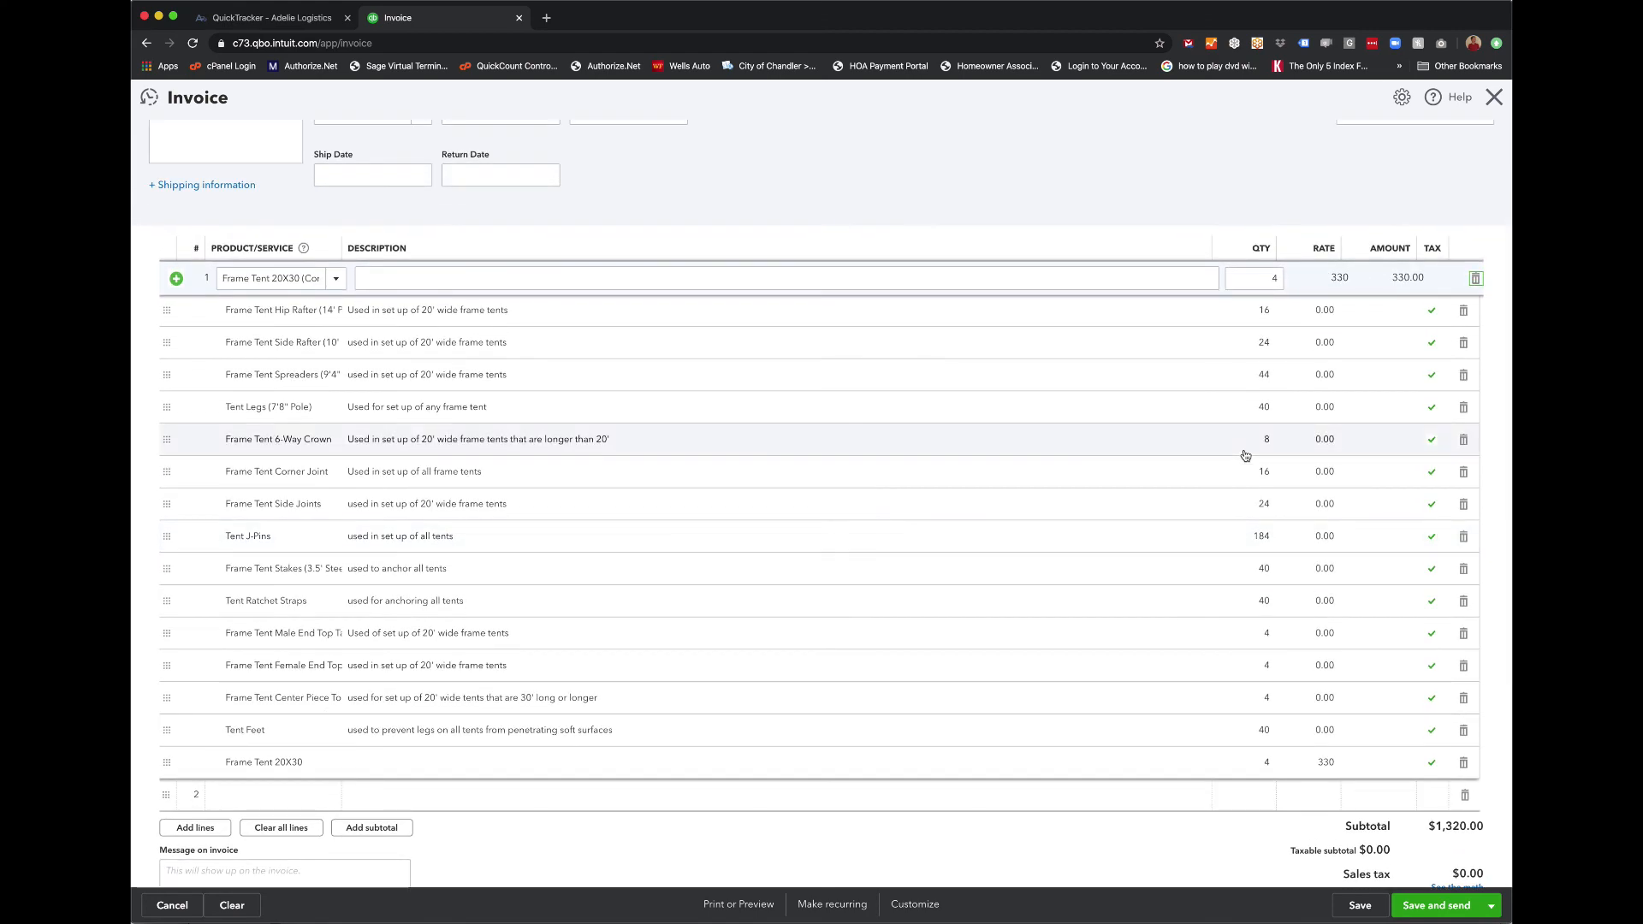
{"action": "scroll", "coordinate": [1387, 479], "scroll_direction": "down", "scroll_amount": 1}
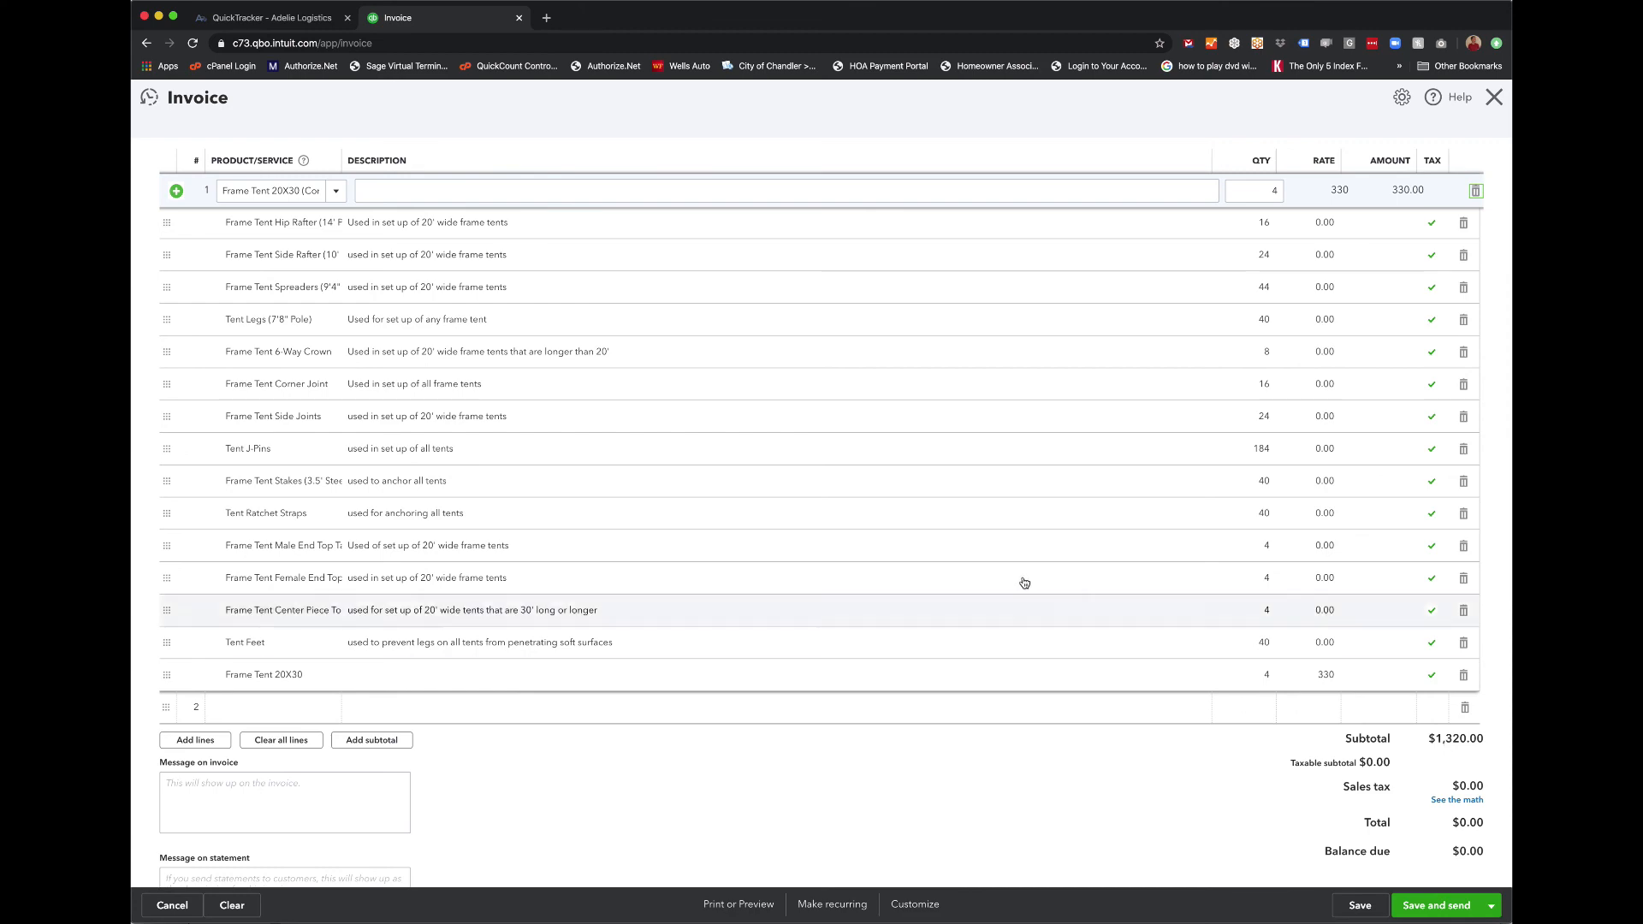
{"action": "scroll", "coordinate": [993, 557], "scroll_direction": "up", "scroll_amount": 2}
{"action": "scroll", "coordinate": [677, 508], "scroll_direction": "down", "scroll_amount": 1}
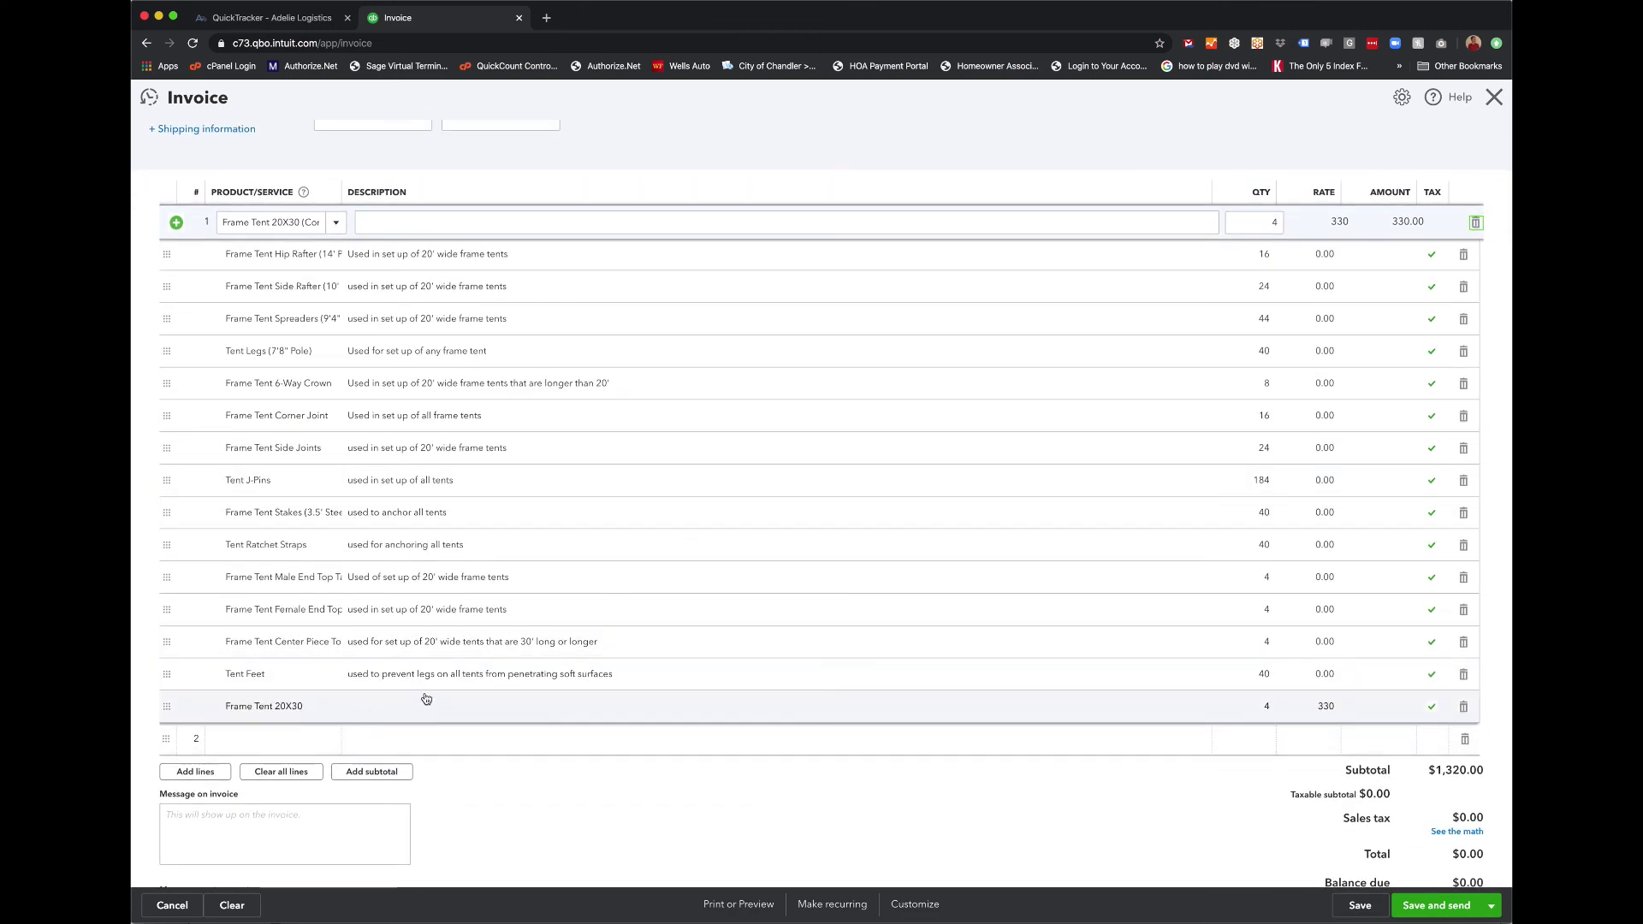
{"action": "scroll", "coordinate": [668, 655], "scroll_direction": "up", "scroll_amount": 2}
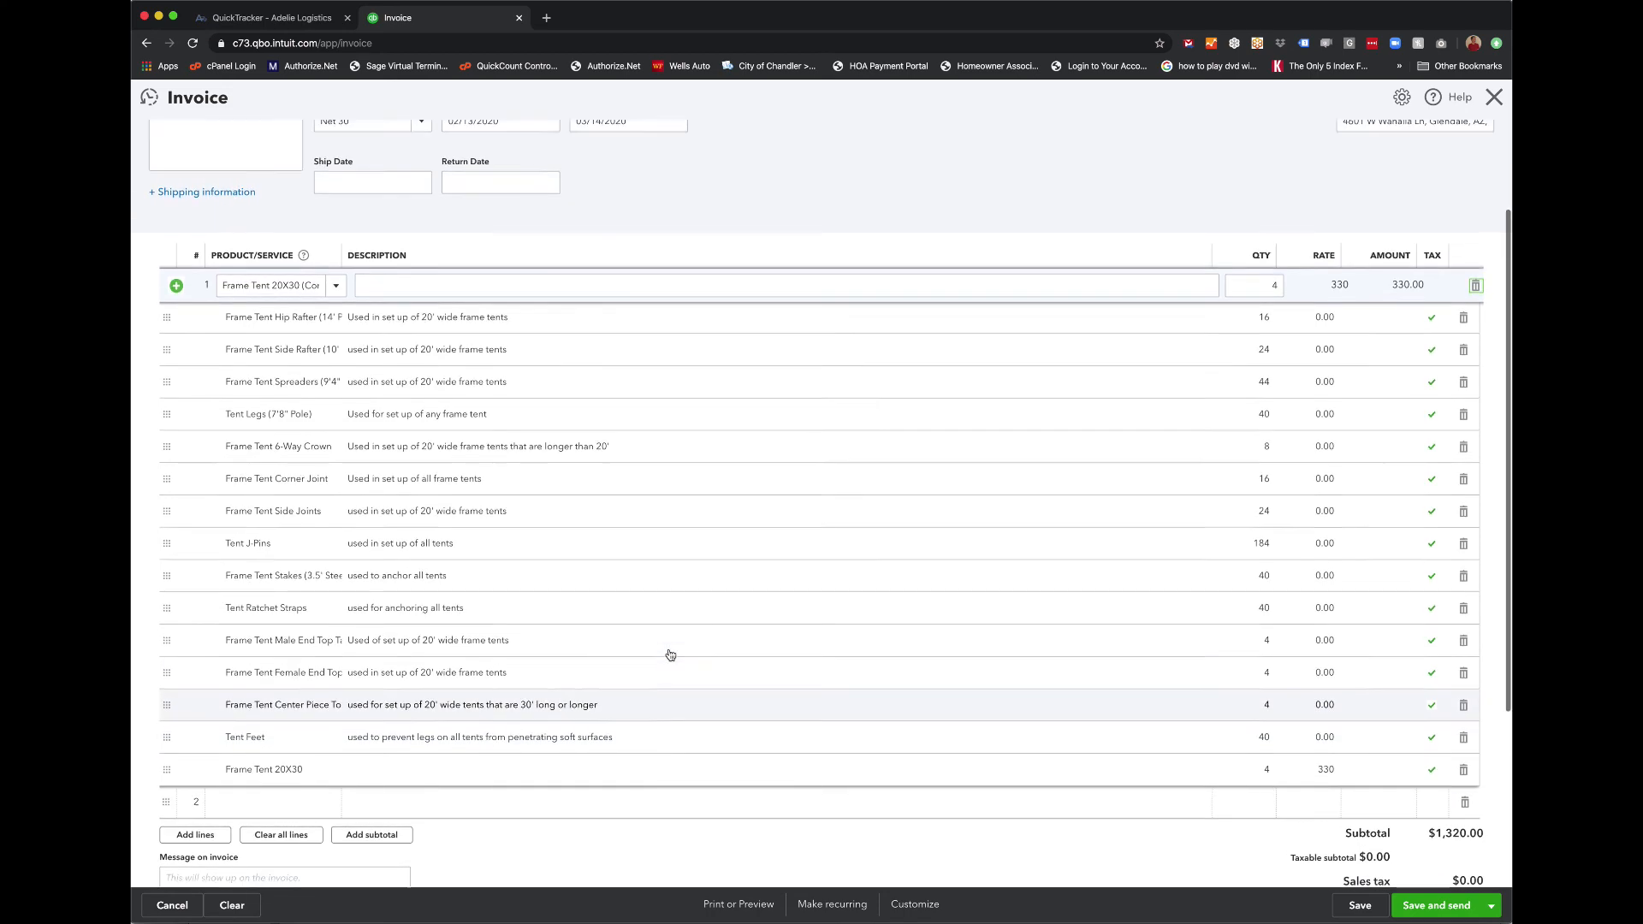